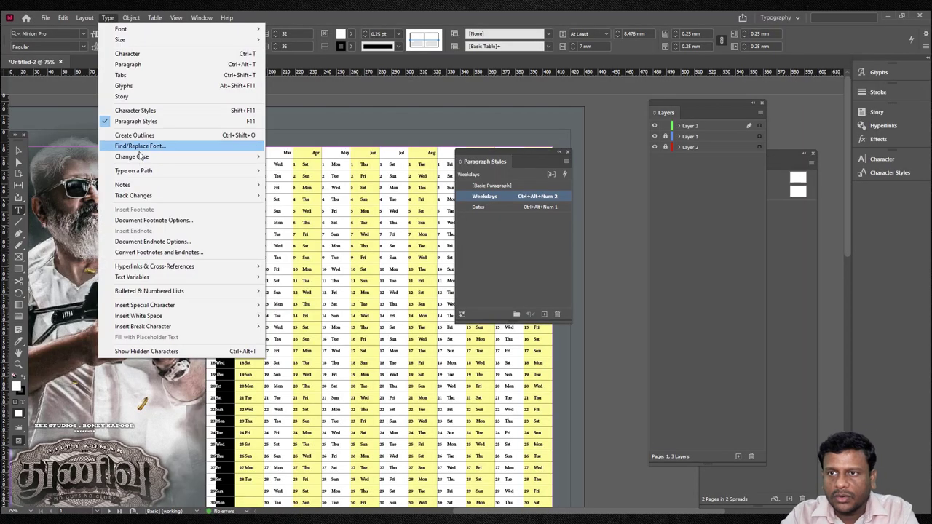
# Step: Review the calendar's paragraph settings and First Color swatches, then select cell A2 in blank Excel
pyautogui.click(164, 64)
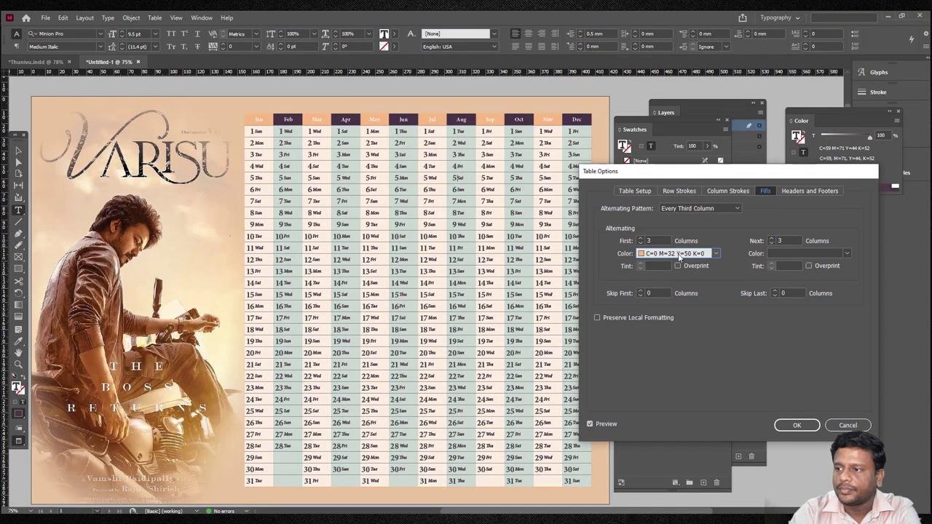
pyautogui.click(846, 253)
pyautogui.click(656, 256)
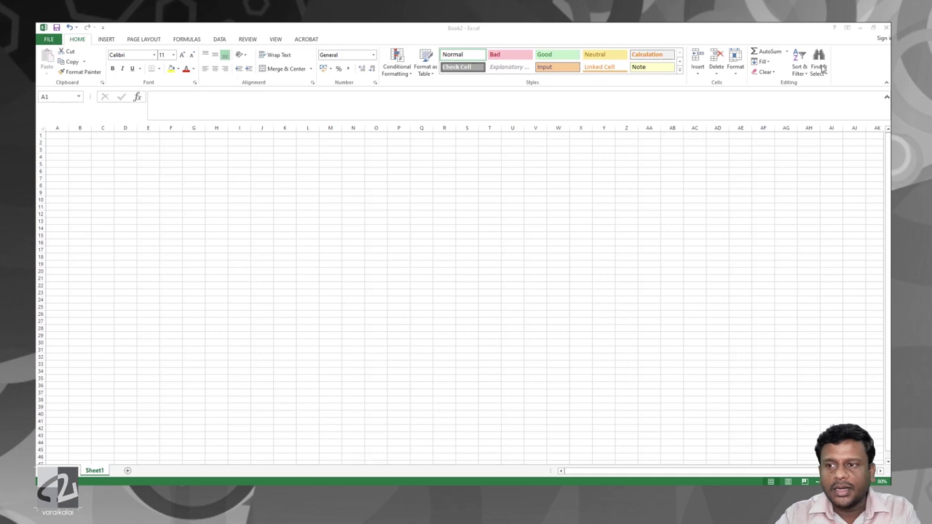
pyautogui.click(56, 143)
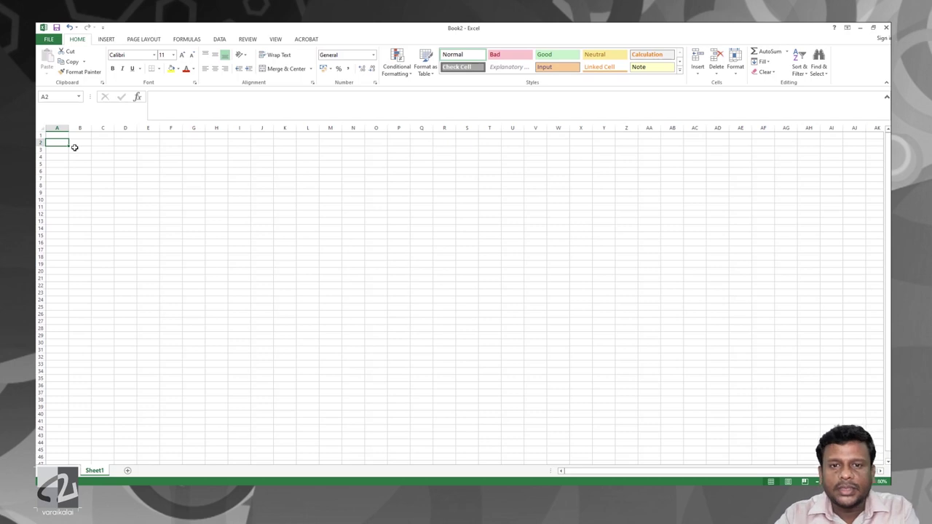
# Step: Enter 1 and 2 in A2:A3 and autofill column A with days 1 to 31
pyautogui.write('1')
pyautogui.press('Return')
pyautogui.write('2')
pyautogui.press('Return')
pyautogui.click(67, 142)
pyautogui.moveTo(67, 143); pyautogui.dragTo(70, 182)
pyautogui.moveTo(72, 225); pyautogui.dragTo(65, 339)
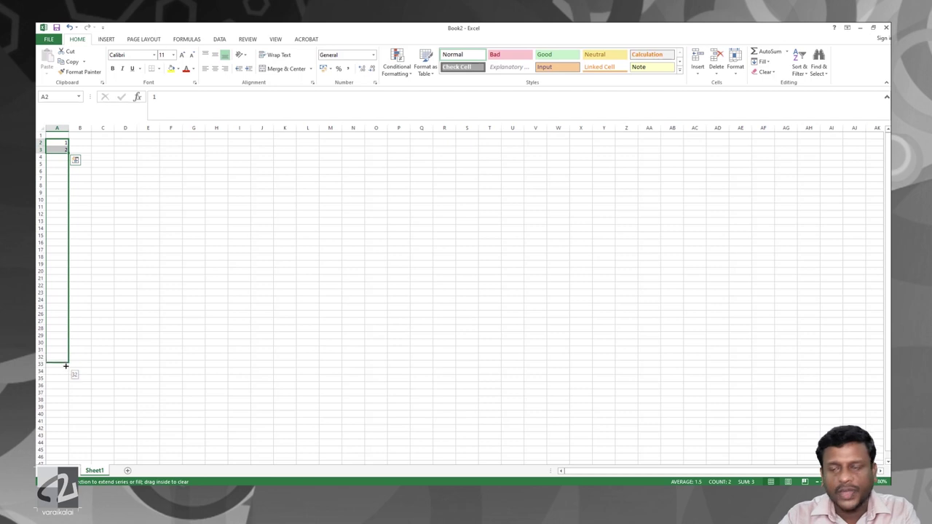
pyautogui.moveTo(65, 366); pyautogui.dragTo(69, 361)
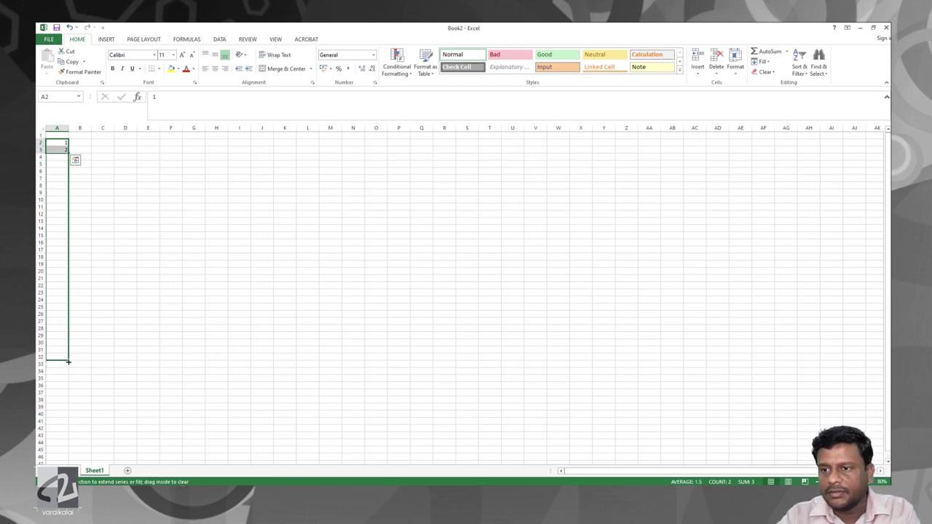
pyautogui.moveTo(68, 362); pyautogui.dragTo(69, 362)
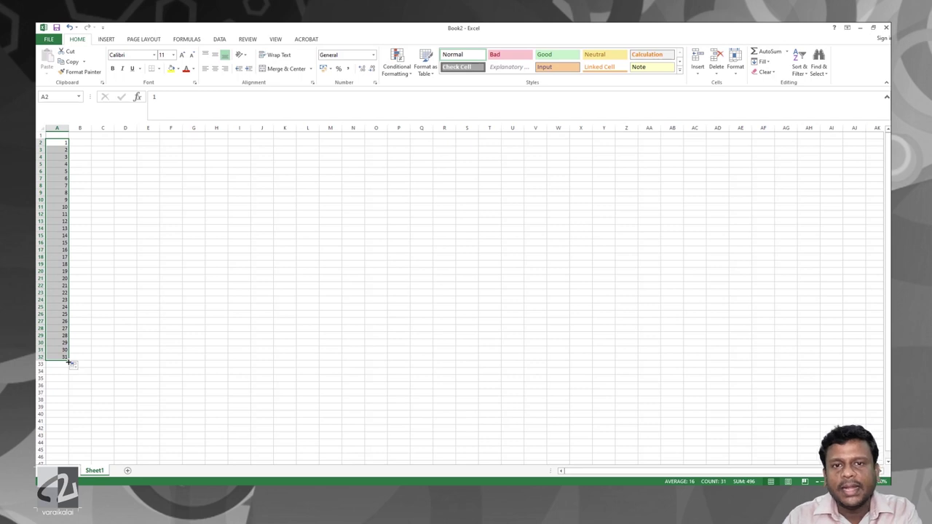
# Step: Enter Sun and Mon in column B and autofill weekday names down to row 32
pyautogui.press('Right')
pyautogui.write('Sun')
pyautogui.press('Return')
pyautogui.write('Mon')
pyautogui.press('Return')
pyautogui.moveTo(92, 141)
pyautogui.mouseDown()
pyautogui.moveTo(80, 149)
pyautogui.moveTo(87, 358)
pyautogui.mouseUp()
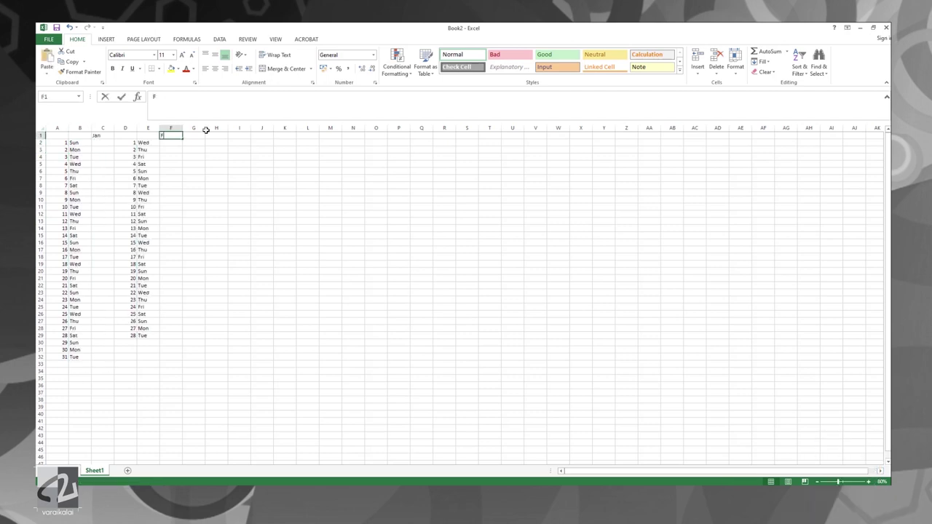
# Step: Fill the month headings across row 1 from Jan through Dec
pyautogui.write('Feb')
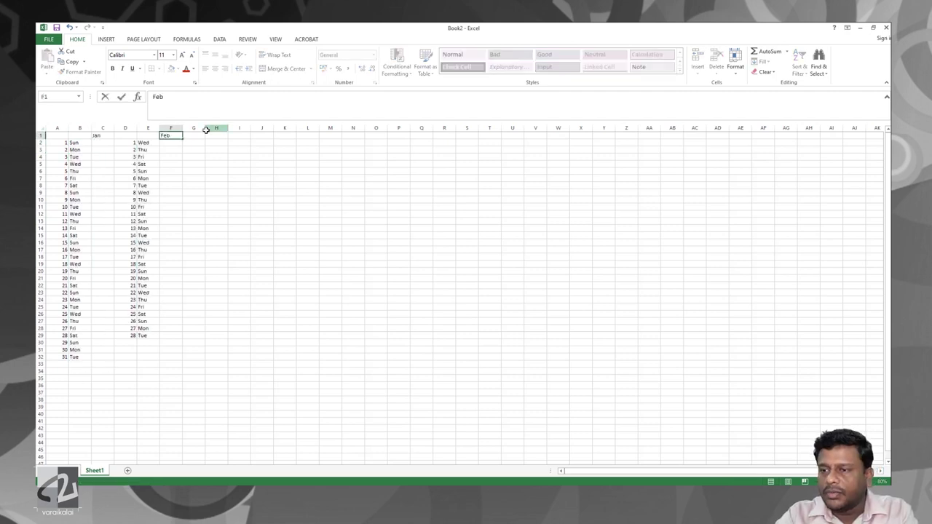
pyautogui.moveTo(56, 135); pyautogui.dragTo(854, 142)
pyautogui.click(262, 170)
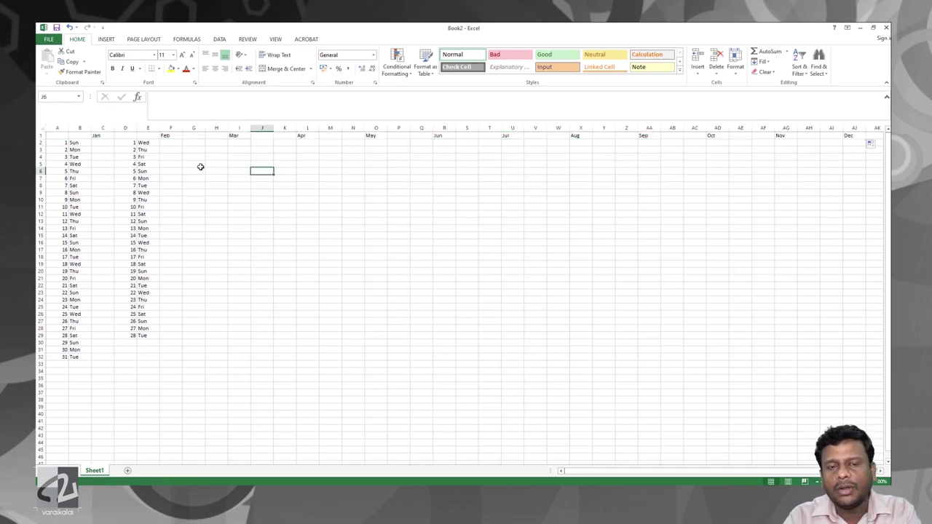
# Step: Copy day numbers 1 to 31 into the March, April and May columns
pyautogui.click(56, 142)
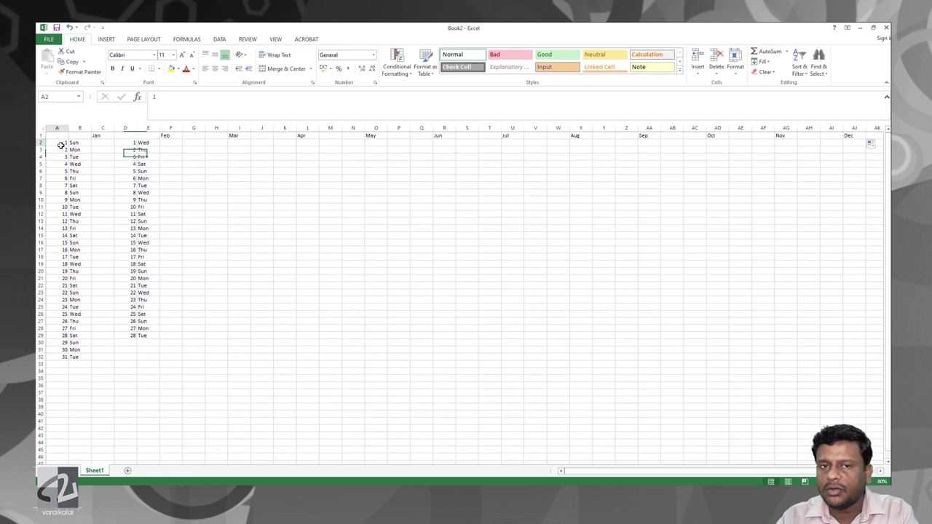
pyautogui.keyDown('shift'); pyautogui.click(57, 356); pyautogui.keyUp('shift')
pyautogui.hotkey('ctrl', 'c')
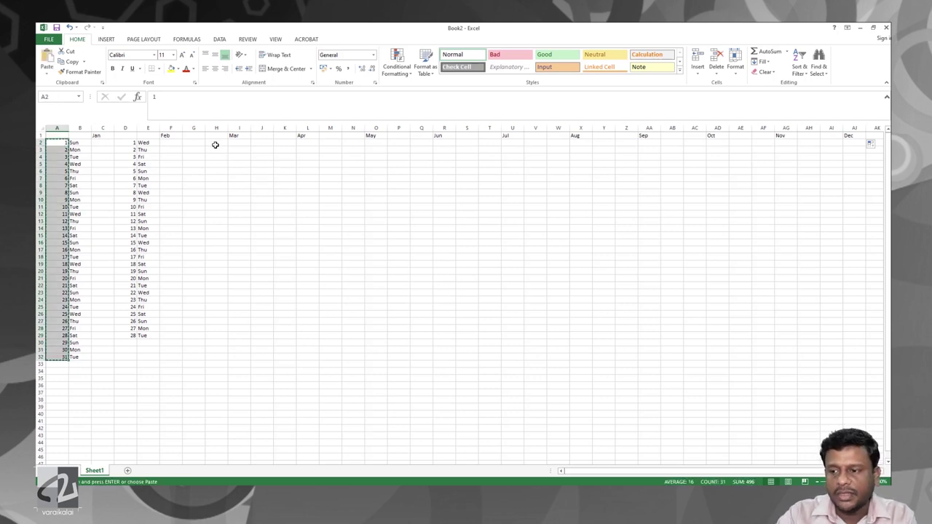
pyautogui.click(216, 143)
pyautogui.hotkey('ctrl', 'v')
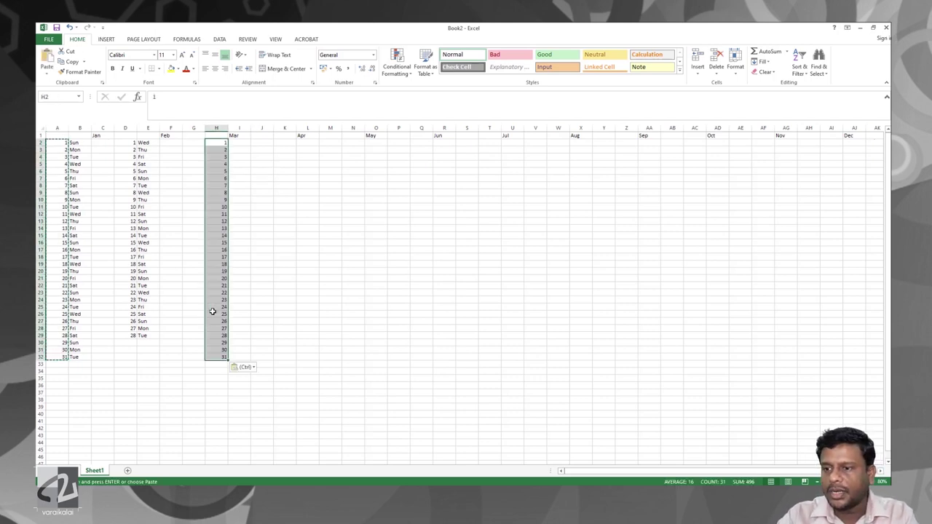
pyautogui.click(264, 143)
pyautogui.hotkey('ctrl', 'v')
pyautogui.click(329, 144)
pyautogui.hotkey('ctrl', 'v')
# Step: Paste day numbers 1 to 31 into the remaining month columns through November
pyautogui.click(397, 143)
pyautogui.hotkey('ctrl', 'v')
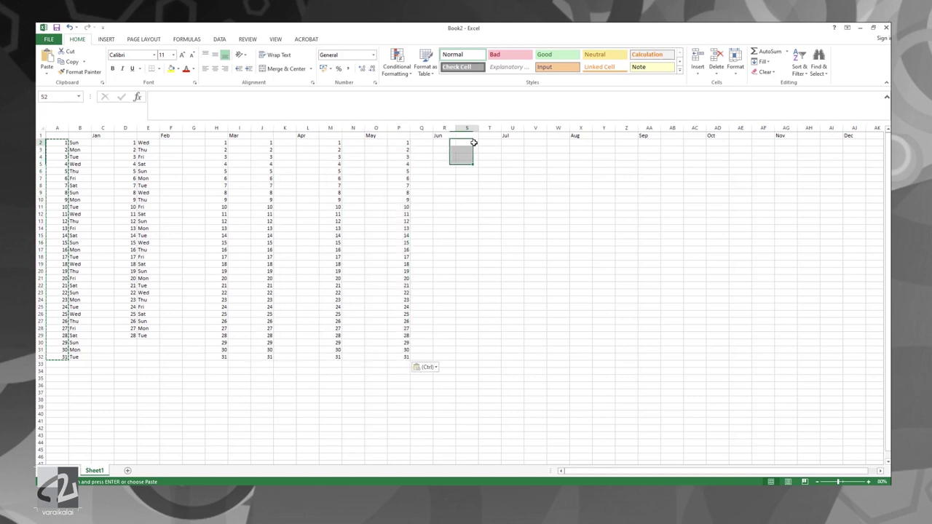
pyautogui.click(467, 144)
pyautogui.hotkey('ctrl', 'v')
pyautogui.click(535, 143)
pyautogui.click(734, 146)
pyautogui.hotkey('ctrl', 'v')
pyautogui.click(807, 143)
pyautogui.hotkey('ctrl', 'v')
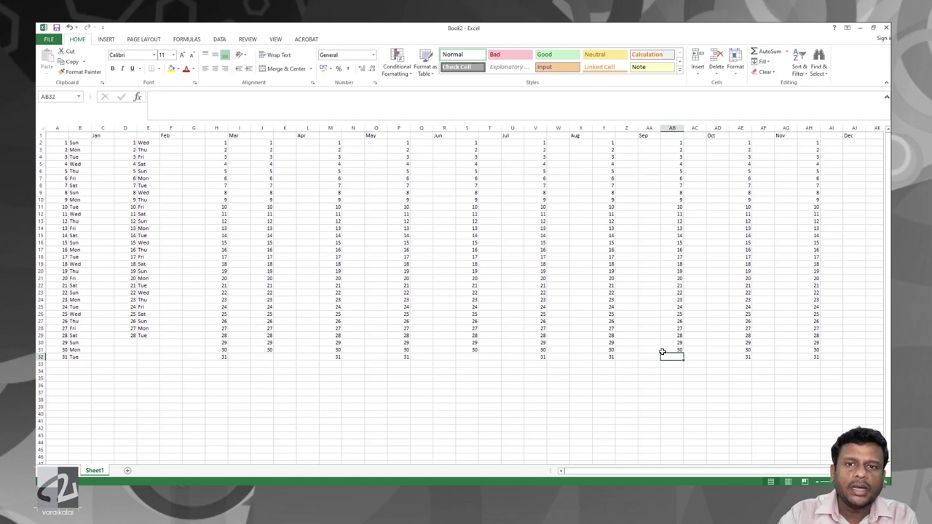
# Step: Delete the extra day 31 from the 30-day months
pyautogui.click(466, 392)
pyautogui.click(406, 357)
pyautogui.press('Delete')
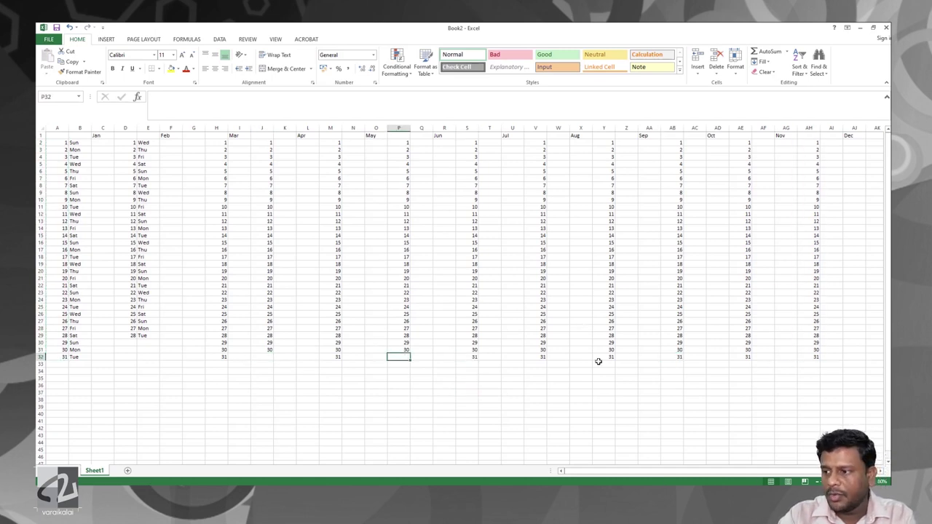
pyautogui.click(611, 356)
pyautogui.press('Delete')
pyautogui.click(741, 356)
pyautogui.press('Delete')
# Step: Fill March's weekday names starting from Wed, finishing with Wed, Thu and Fri
pyautogui.moveTo(80, 164); pyautogui.dragTo(81, 357)
pyautogui.hotkey('ctrl', 'c')
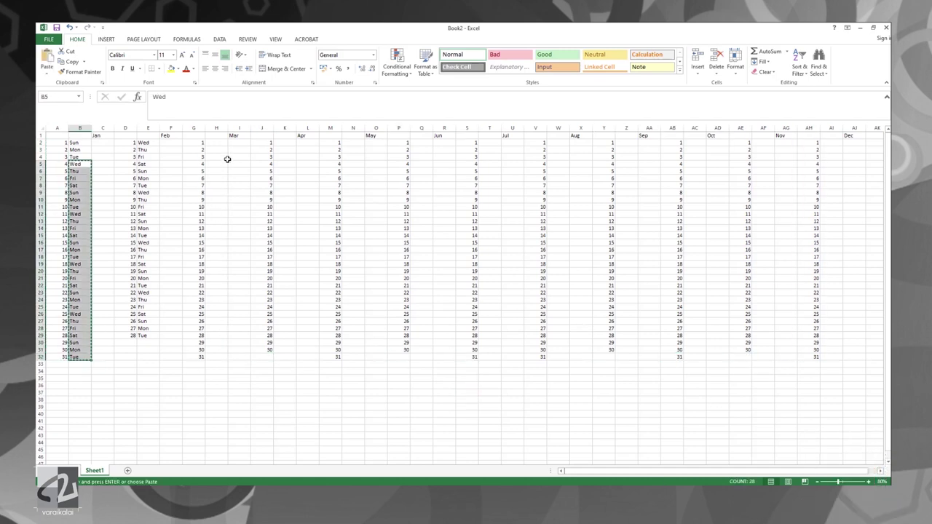
pyautogui.click(215, 143)
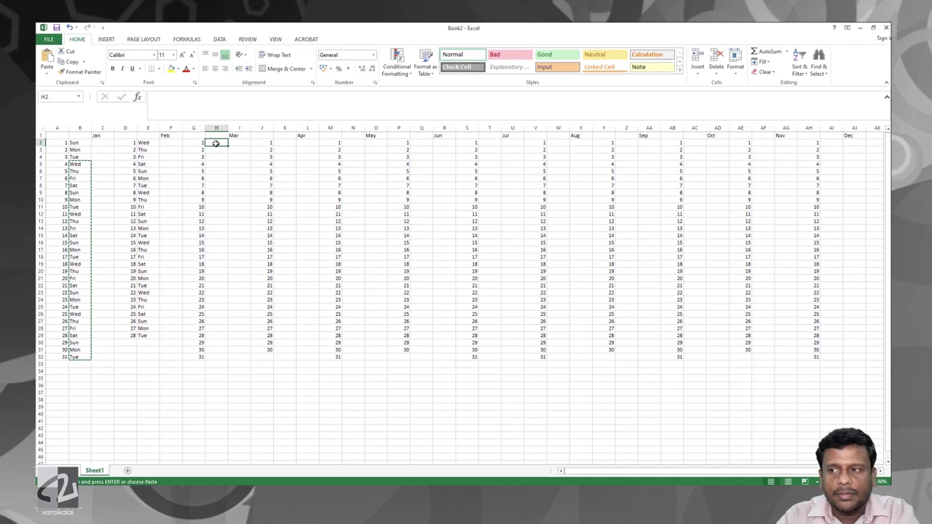
pyautogui.press('Return')
pyautogui.moveTo(215, 291); pyautogui.dragTo(215, 307)
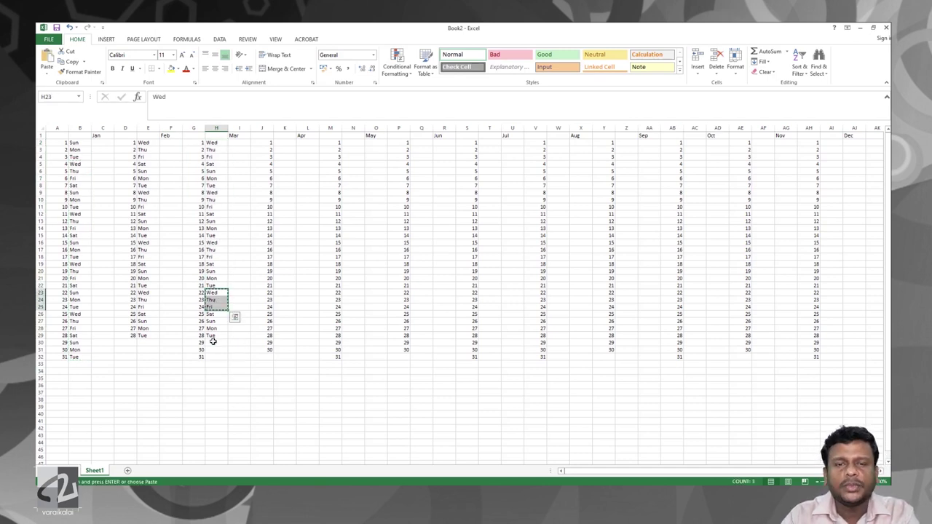
pyautogui.hotkey('ctrl', 'c')
pyautogui.click(216, 342)
pyautogui.hotkey('ctrl', 'v')
# Step: Copy matching weekday names into the April, May and June columns
pyautogui.moveTo(215, 163); pyautogui.dragTo(215, 357)
pyautogui.hotkey('ctrl', 'c')
pyautogui.click(284, 142)
pyautogui.hotkey('ctrl', 'v')
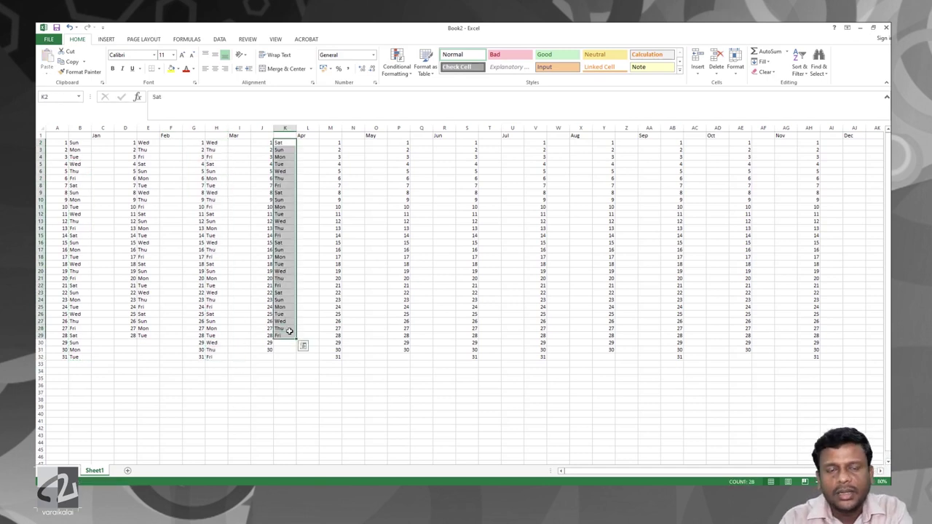
pyautogui.click(287, 156)
pyautogui.click(342, 143)
pyautogui.hotkey('ctrl', 'v')
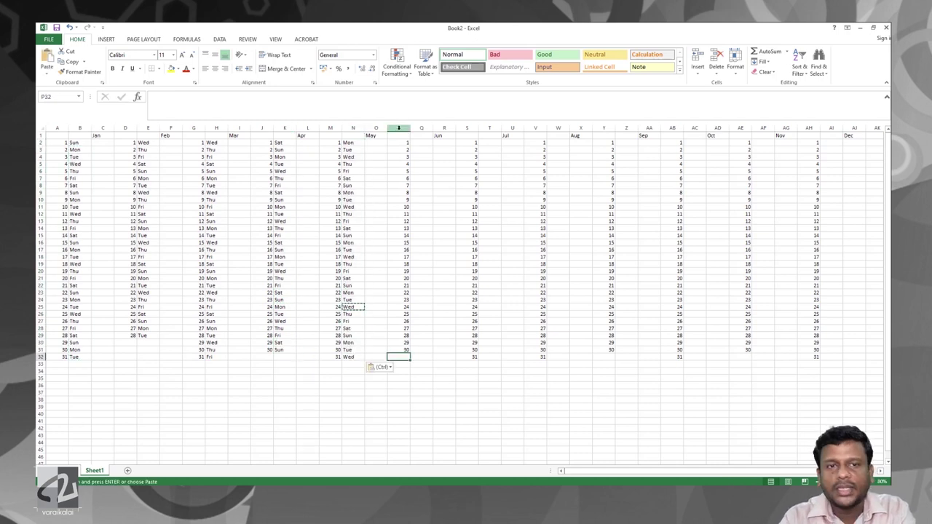
pyautogui.moveTo(216, 149); pyautogui.dragTo(216, 356)
pyautogui.hotkey('ctrl', 'c')
pyautogui.click(375, 143)
pyautogui.hotkey('ctrl', 'v')
pyautogui.moveTo(371, 361); pyautogui.dragTo(417, 361)
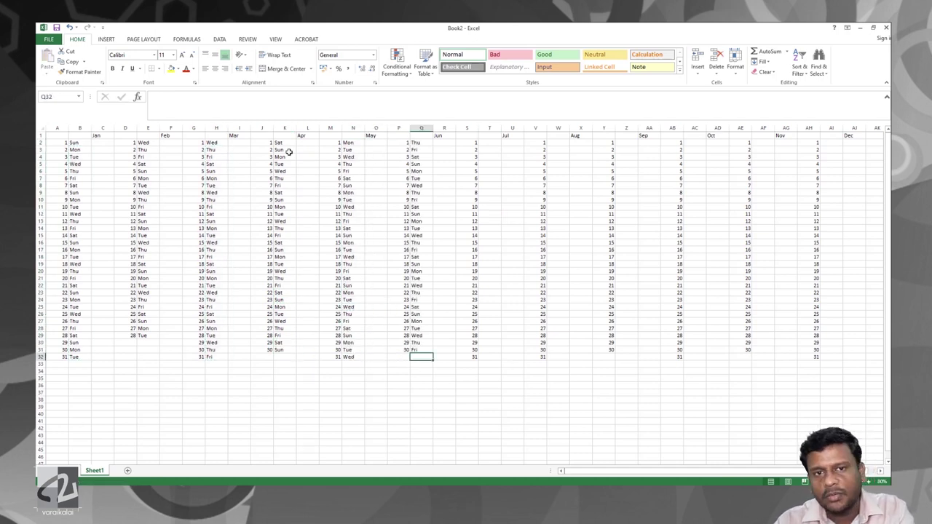
# Step: Paste matching weekday names into the October, November and July columns
pyautogui.moveTo(284, 143); pyautogui.dragTo(283, 350)
pyautogui.hotkey('ctrl', 'c')
pyautogui.moveTo(81, 143); pyautogui.dragTo(80, 357)
pyautogui.hotkey('ctrl', 'c')
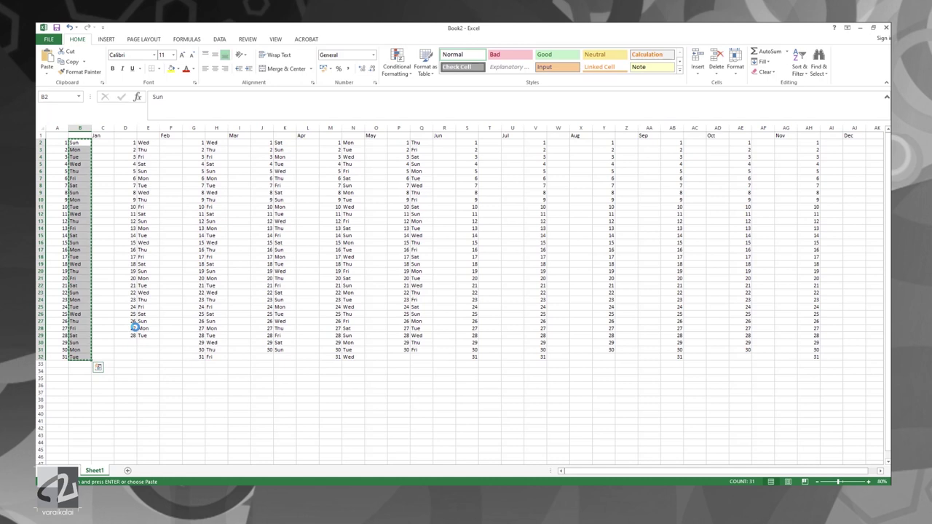
pyautogui.click(688, 142)
pyautogui.hotkey('ctrl', 'v')
pyautogui.moveTo(215, 142); pyautogui.dragTo(215, 357)
pyautogui.click(762, 143)
pyautogui.hotkey('ctrl', 'v')
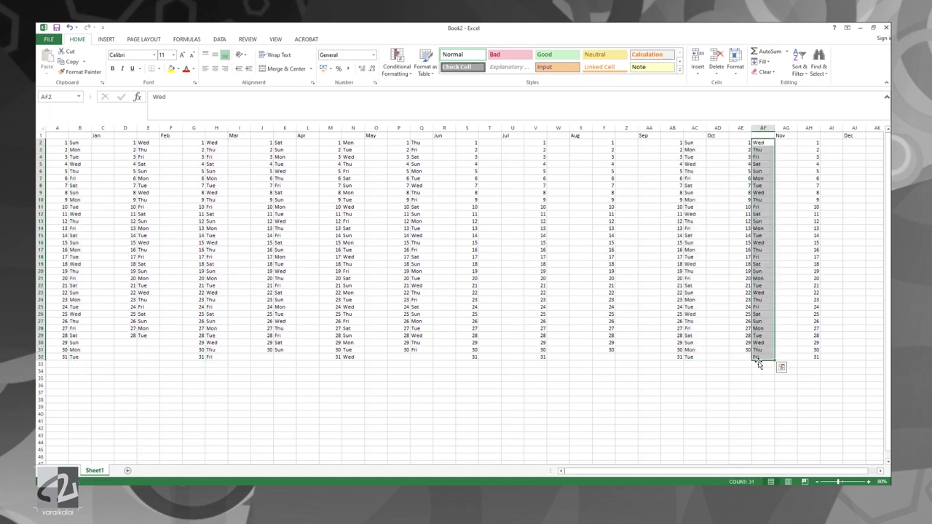
pyautogui.click(762, 356)
pyautogui.moveTo(484, 143); pyautogui.dragTo(484, 357)
pyautogui.hotkey('ctrl', 'v')
pyautogui.click(511, 385)
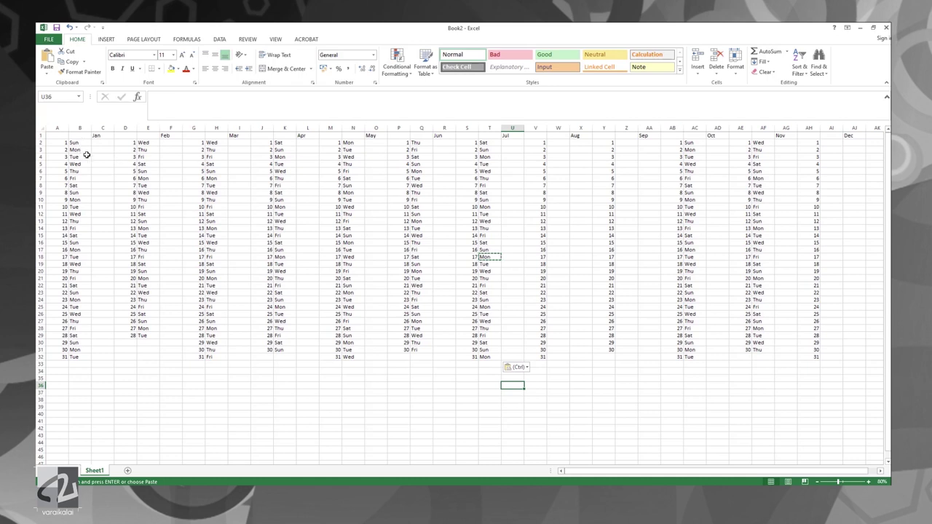
# Step: Fill August's weekday names from January's list, completing its final weekdays
pyautogui.moveTo(80, 157); pyautogui.dragTo(80, 357)
pyautogui.hotkey('ctrl', 'c')
pyautogui.click(559, 143)
pyautogui.hotkey('ctrl', 'v')
pyautogui.moveTo(558, 299); pyautogui.dragTo(558, 306)
pyautogui.hotkey('ctrl', 'c')
# Step: Paste matching weekday names into the September and December columns
pyautogui.moveTo(421, 142); pyautogui.dragTo(421, 349)
pyautogui.hotkey('ctrl', 'c')
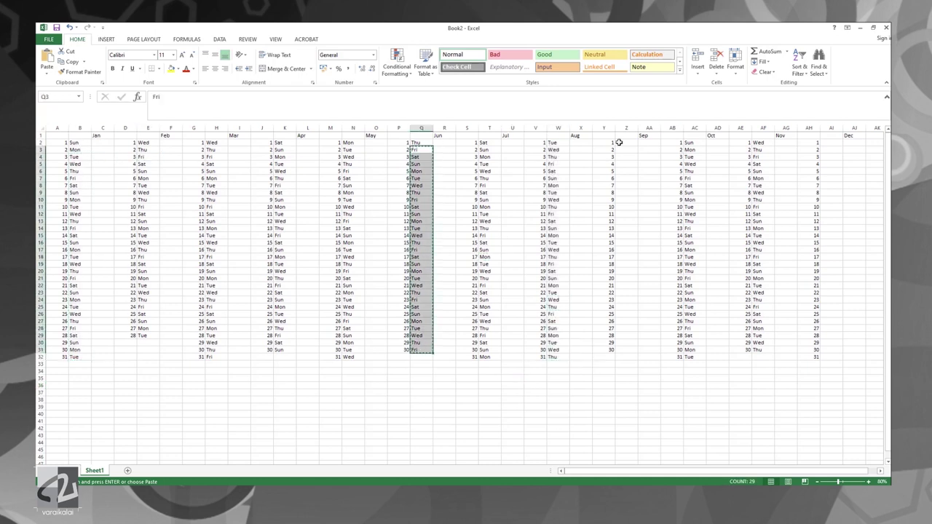
pyautogui.click(626, 142)
pyautogui.hotkey('ctrl', 'v')
pyautogui.moveTo(626, 143); pyautogui.dragTo(628, 348)
pyautogui.hotkey('ctrl', 'c')
pyautogui.click(830, 143)
pyautogui.hotkey('ctrl', 'v')
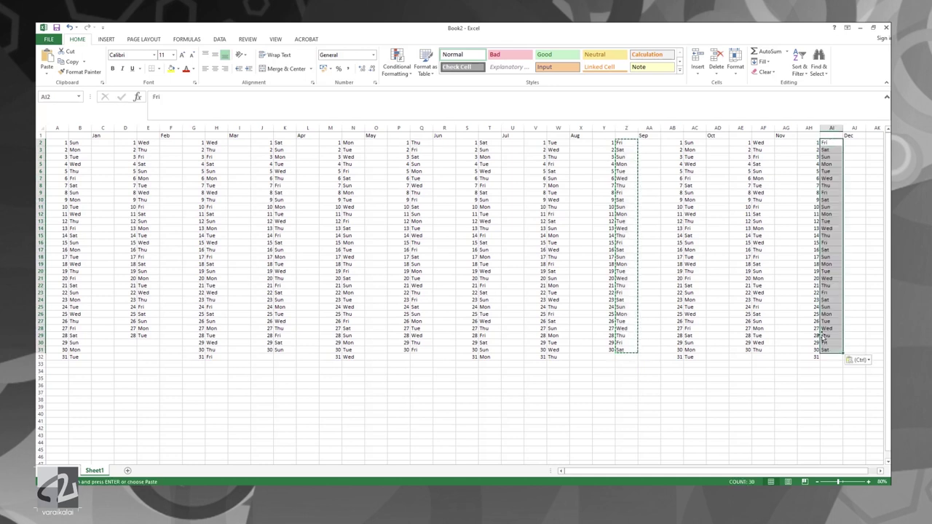
pyautogui.click(831, 163)
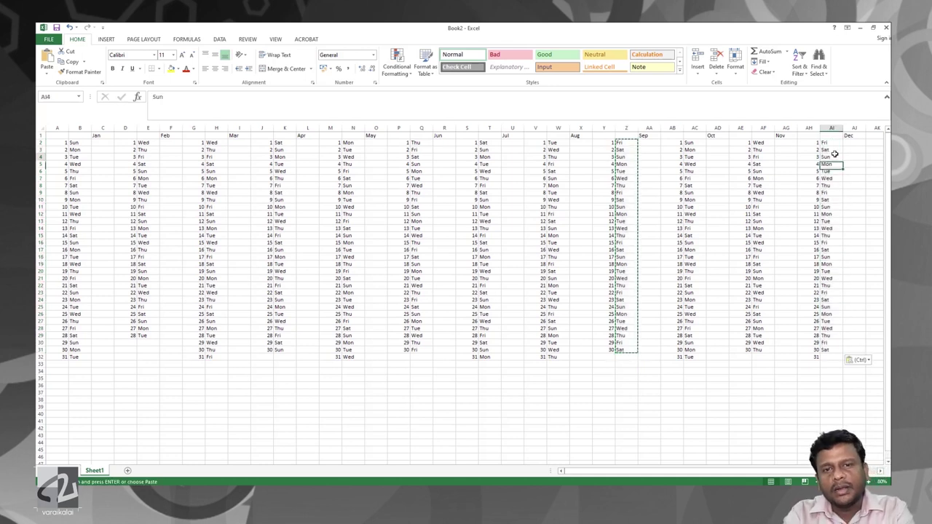
# Step: Save the workbook to a chosen folder via Save As
pyautogui.press('Escape')
pyautogui.click(718, 388)
pyautogui.hotkey('ctrl', 's')
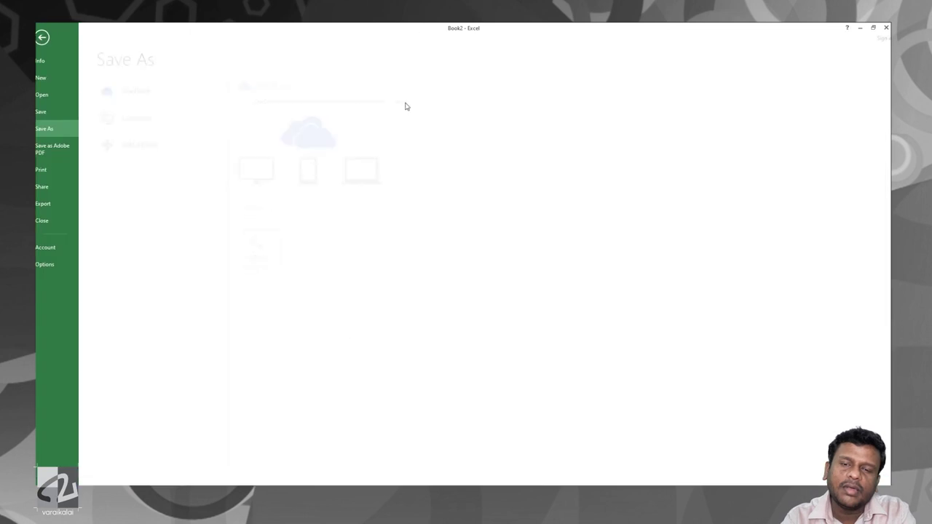
pyautogui.click(267, 242)
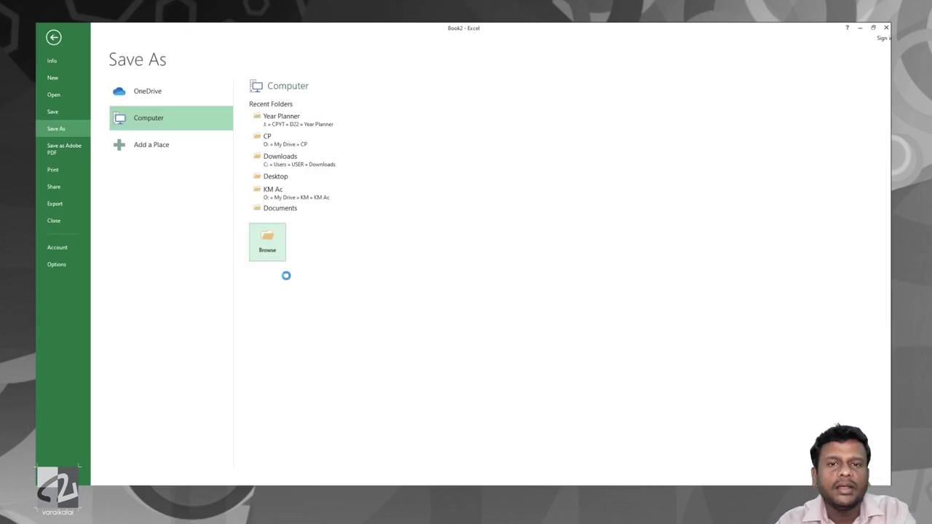
pyautogui.click(603, 431)
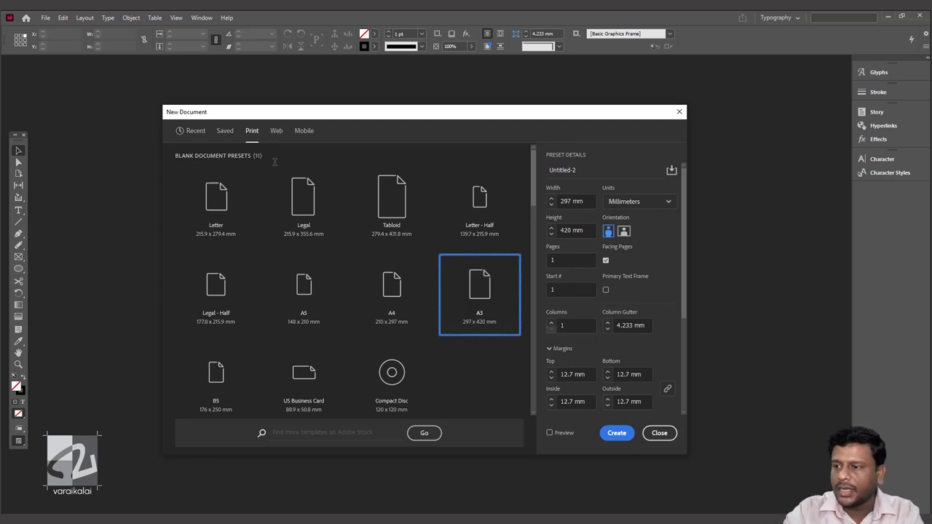
# Step: Create the A3 document in landscape orientation (420 × 297 mm) and zoom out
pyautogui.click(623, 231)
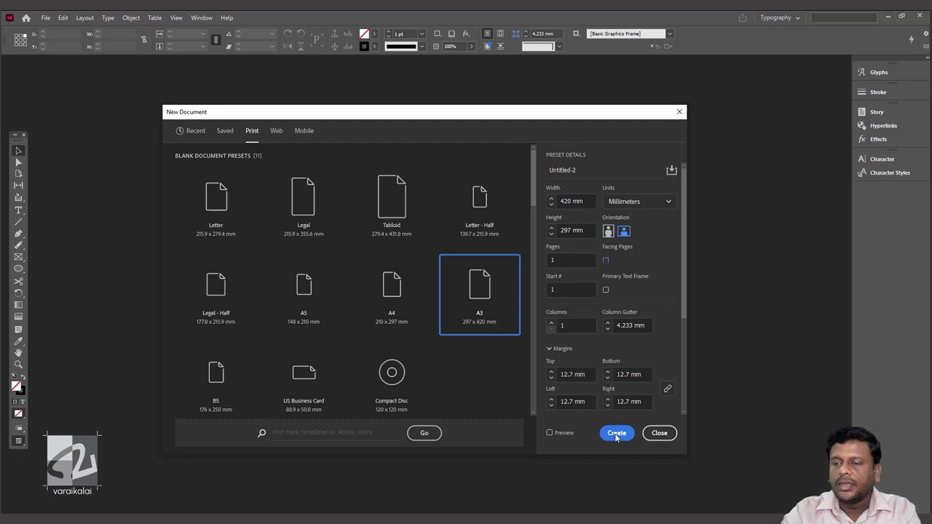
pyautogui.click(616, 434)
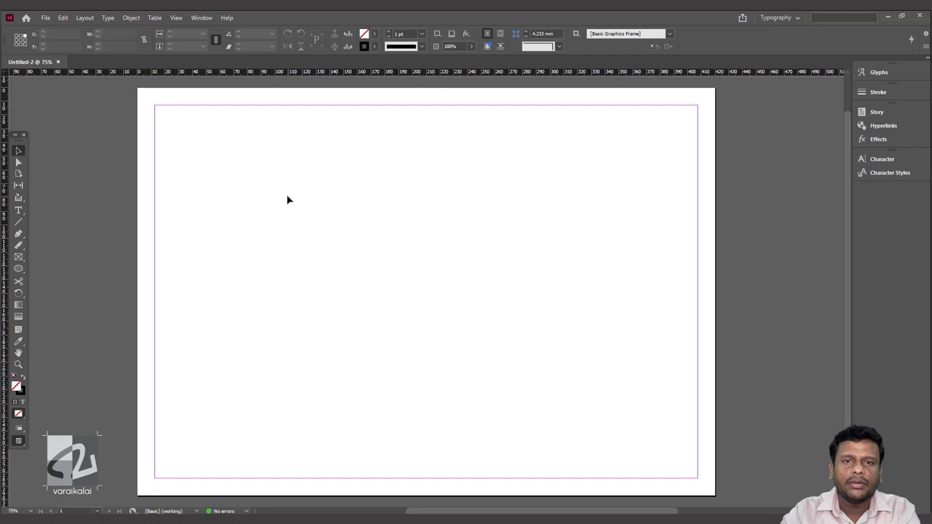
pyautogui.hotkey('ctrl', '-')
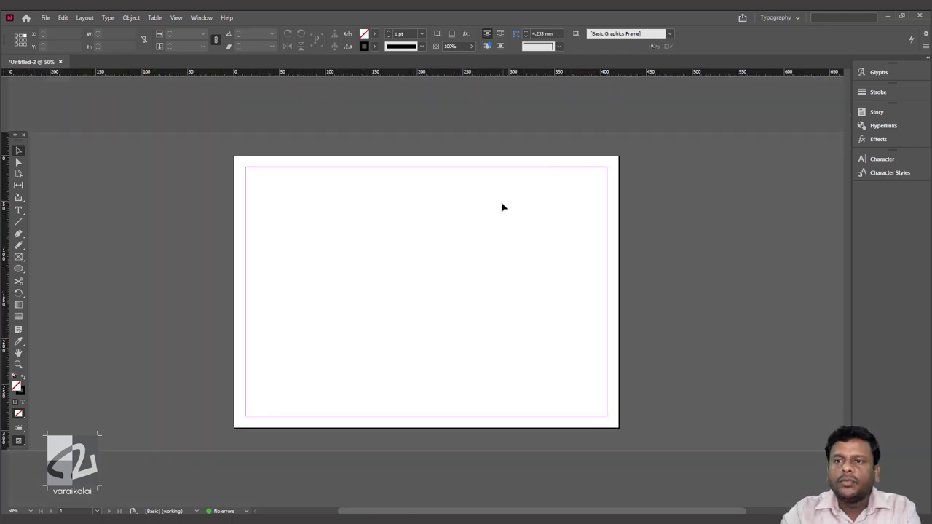
# Step: Place the movie poster image and scale it to fill the page height on the left
pyautogui.click(41, 20)
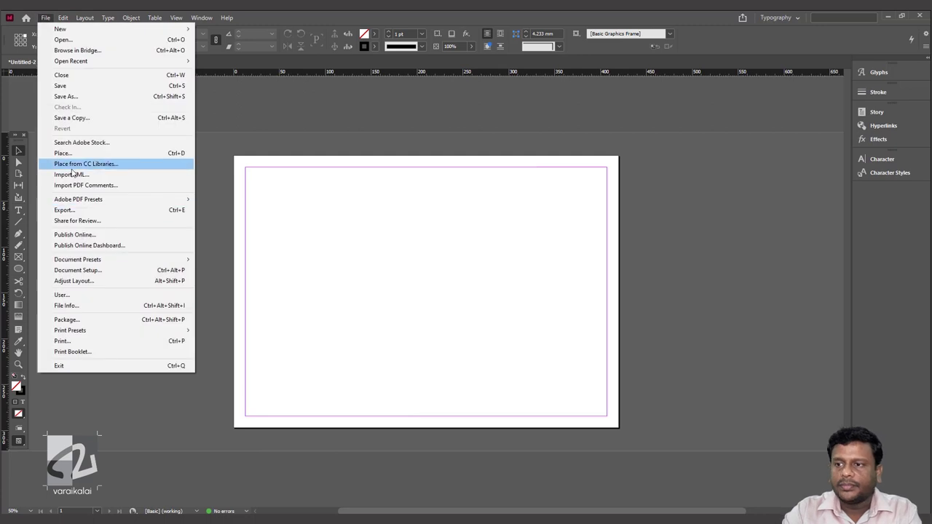
pyautogui.click(73, 153)
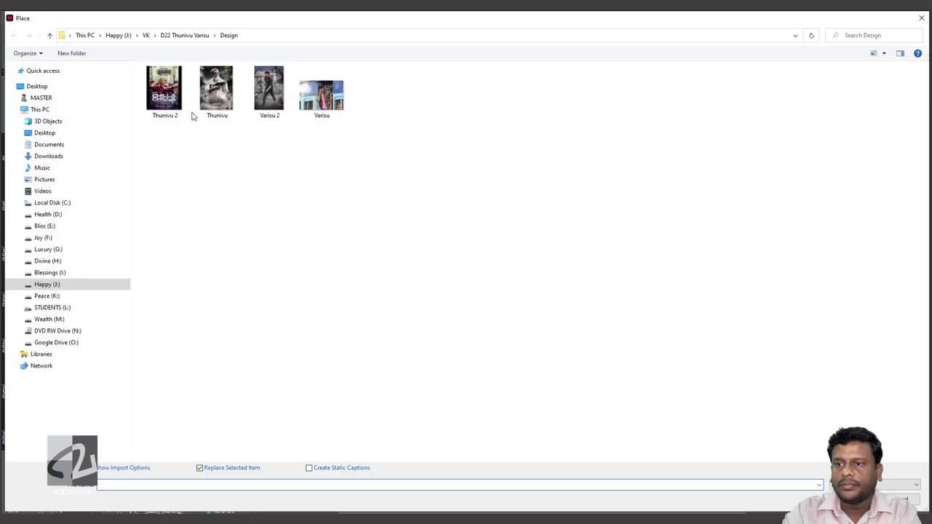
pyautogui.doubleClick(211, 94)
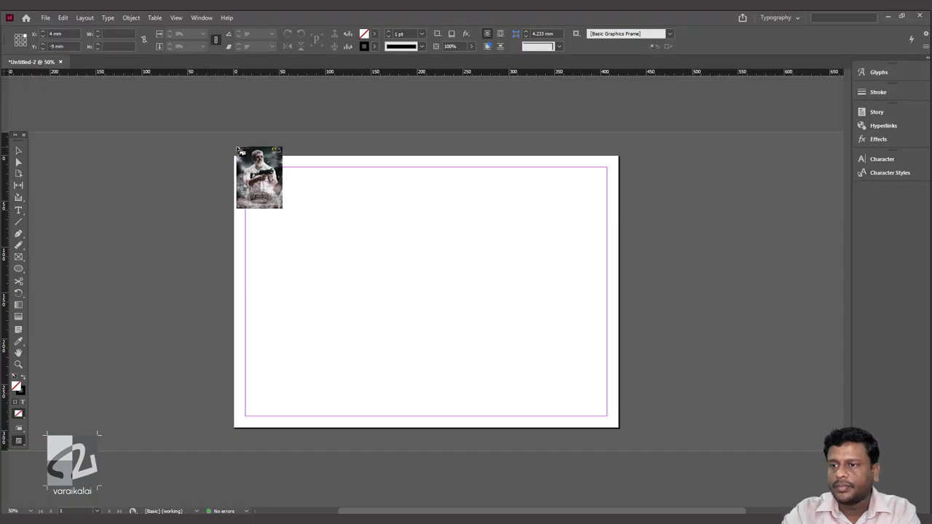
pyautogui.click(236, 147)
pyautogui.moveTo(237, 147); pyautogui.dragTo(276, 198)
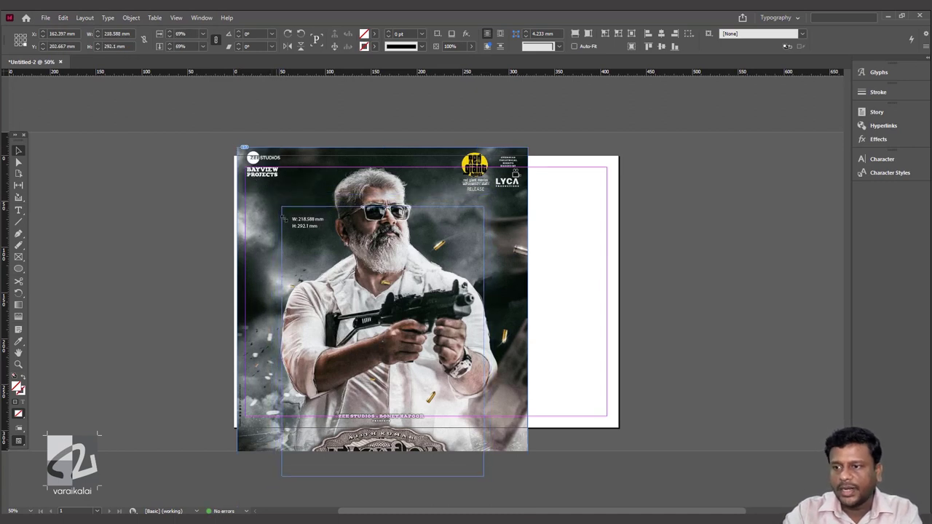
pyautogui.moveTo(275, 198)
pyautogui.mouseDown()
pyautogui.moveTo(295, 236)
pyautogui.moveTo(246, 179)
pyautogui.moveTo(232, 179)
pyautogui.mouseUp()
pyautogui.moveTo(393, 386); pyautogui.dragTo(429, 435)
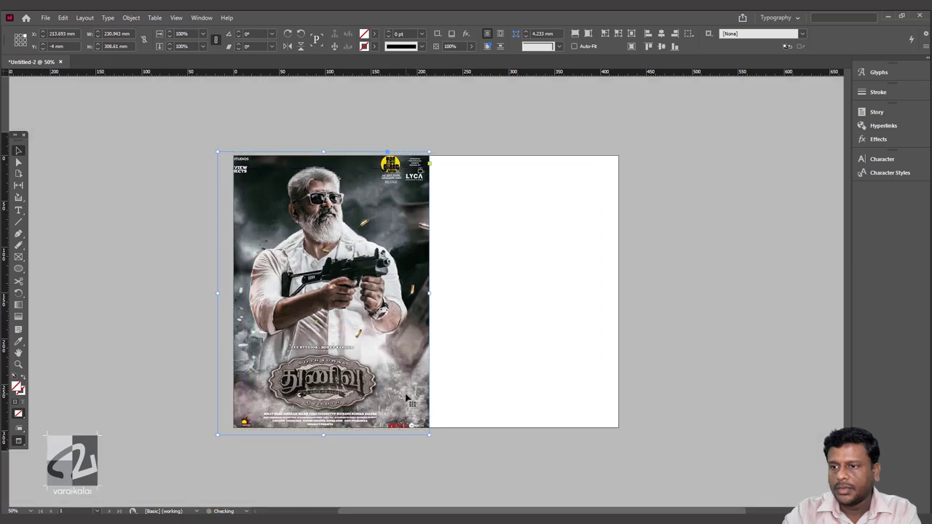
pyautogui.click(202, 17)
pyautogui.moveTo(176, 18)
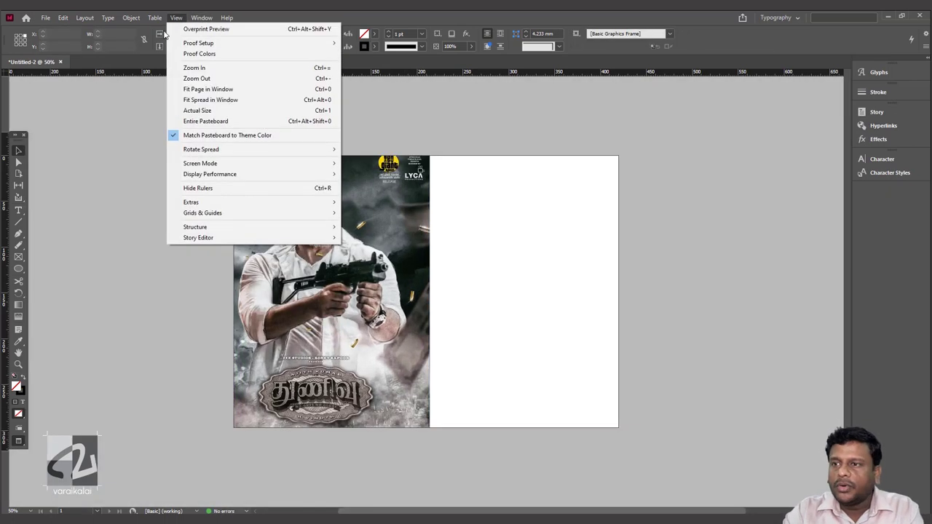
pyautogui.moveTo(211, 182)
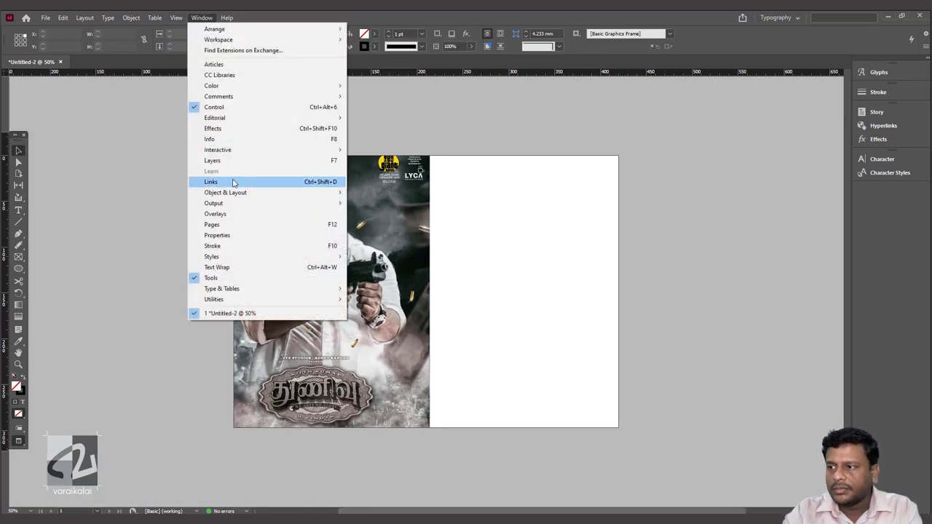
# Step: Add a new layer and draw a page-sized rectangle filled dark grey on it
pyautogui.click(238, 160)
pyautogui.click(427, 275)
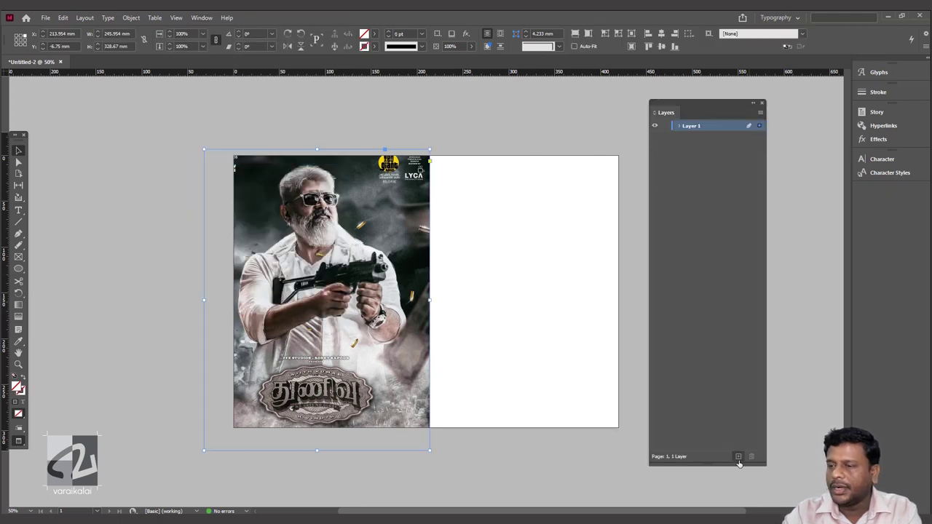
pyautogui.rightClick(23, 271)
pyautogui.click(61, 280)
pyautogui.moveTo(202, 141); pyautogui.dragTo(628, 436)
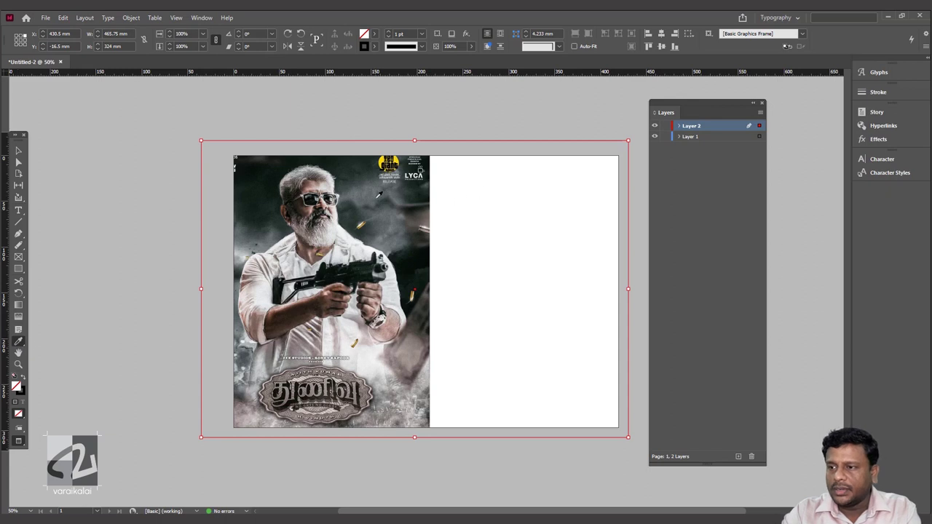
pyautogui.hotkey('shift', 'x')
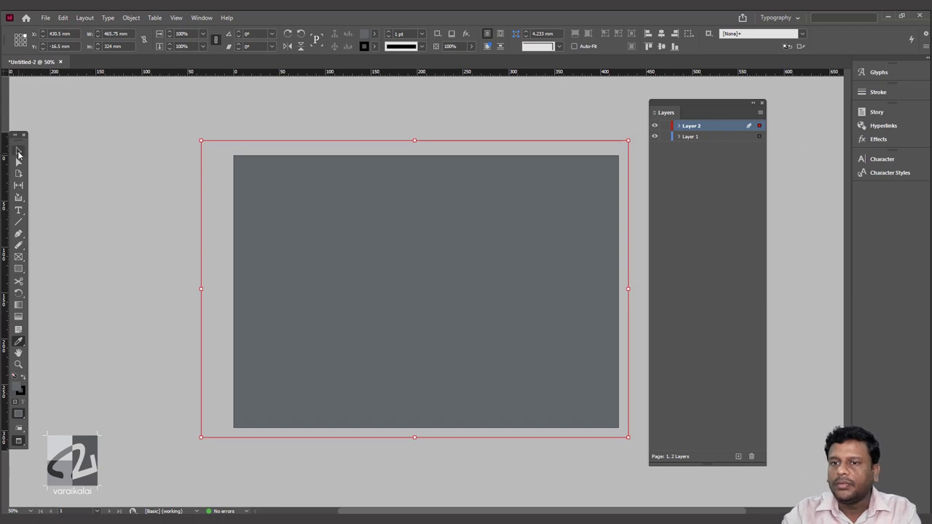
# Step: Move the background layer below the poster layer and select the poster image
pyautogui.click(430, 127)
pyautogui.keyDown('alt'); pyautogui.click(712, 131); pyautogui.keyUp('alt')
pyautogui.moveTo(714, 136); pyautogui.dragTo(714, 139)
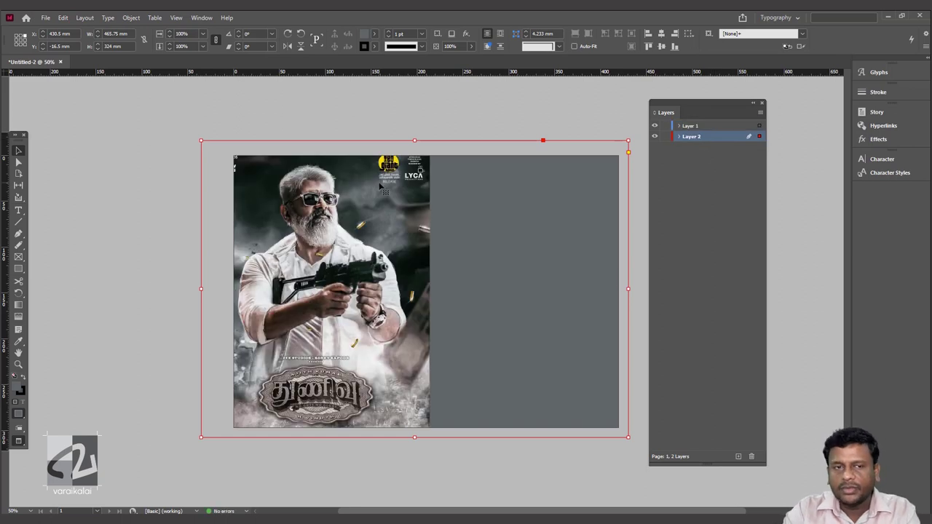
pyautogui.click(391, 355)
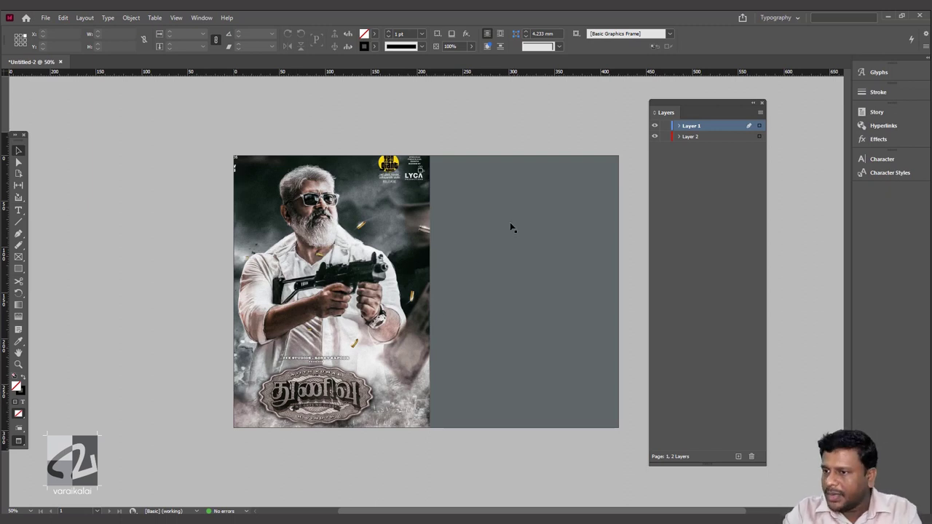
pyautogui.click(395, 241)
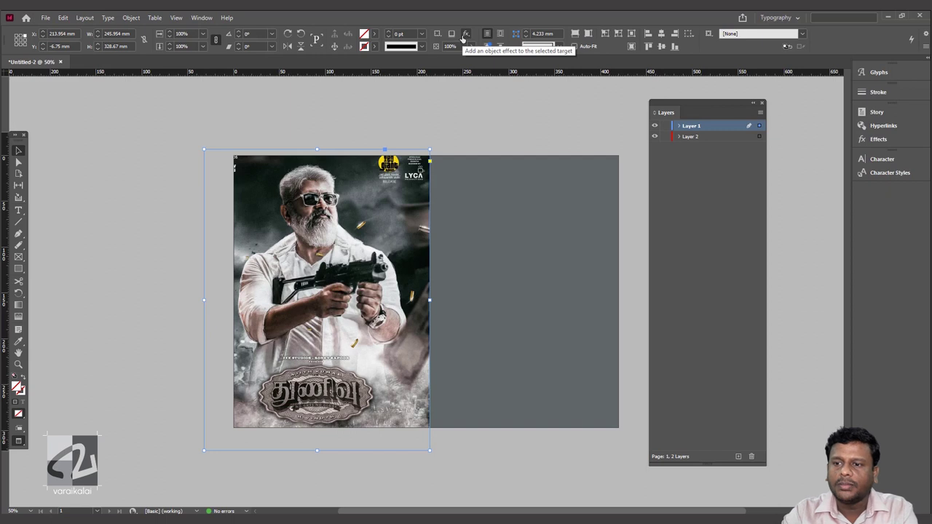
# Step: Apply a radial gradient feather to the poster, pulling both stops inward to soften edges
pyautogui.click(131, 17)
pyautogui.moveTo(160, 220)
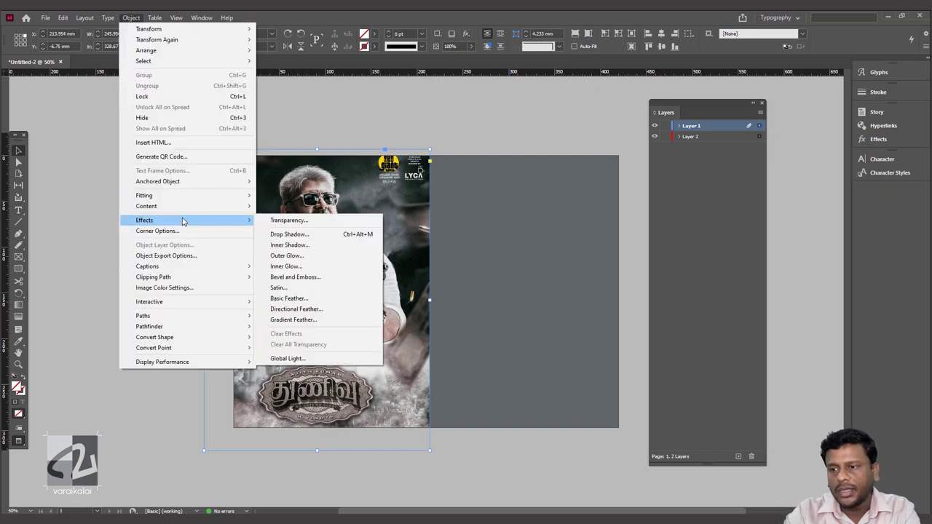
pyautogui.click(312, 321)
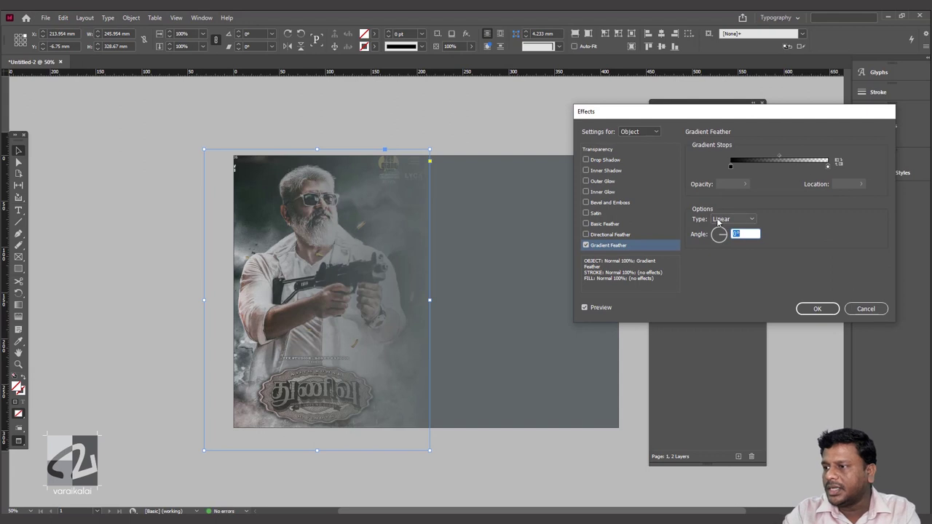
pyautogui.click(719, 220)
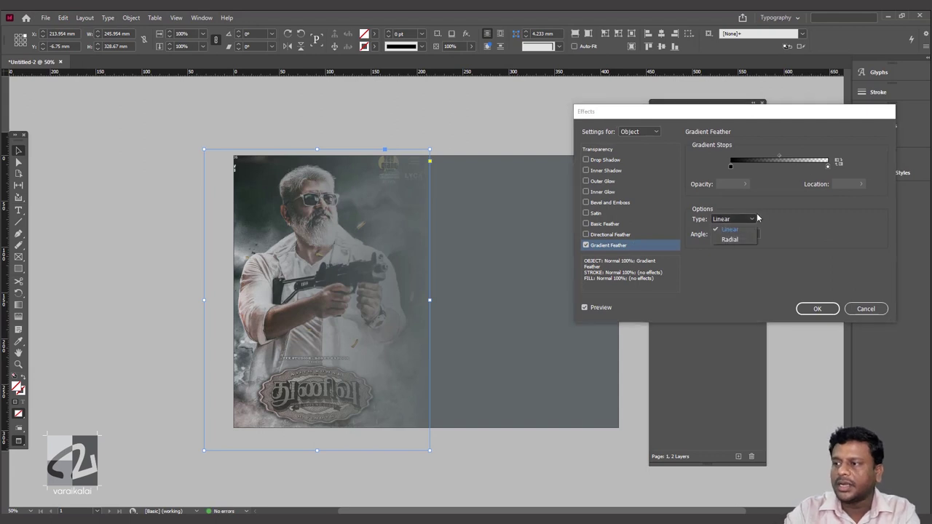
pyautogui.click(732, 240)
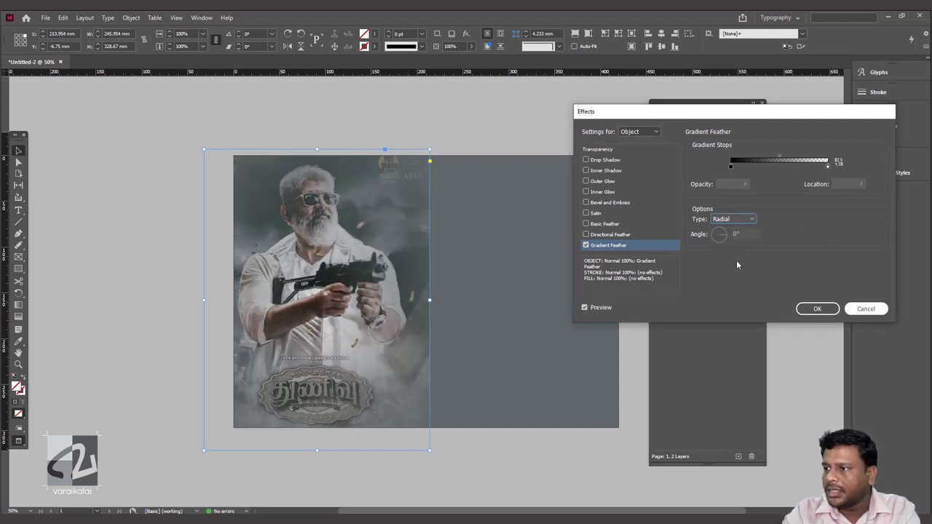
pyautogui.click(730, 166)
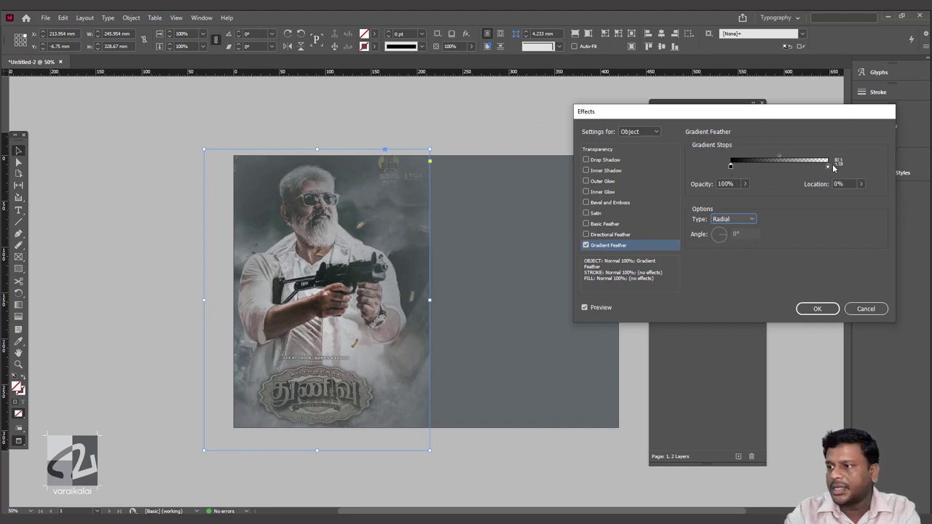
pyautogui.click(828, 167)
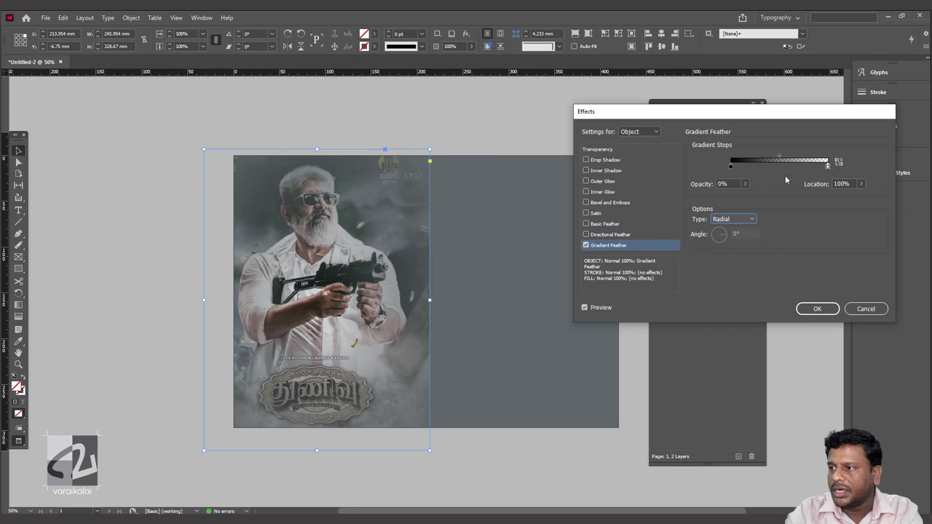
pyautogui.moveTo(731, 167); pyautogui.dragTo(771, 167)
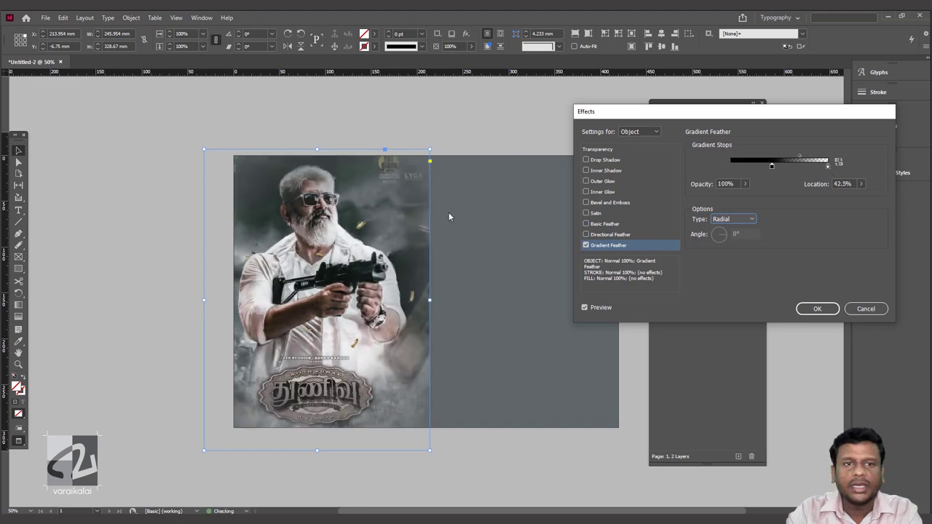
pyautogui.moveTo(828, 166); pyautogui.dragTo(798, 167)
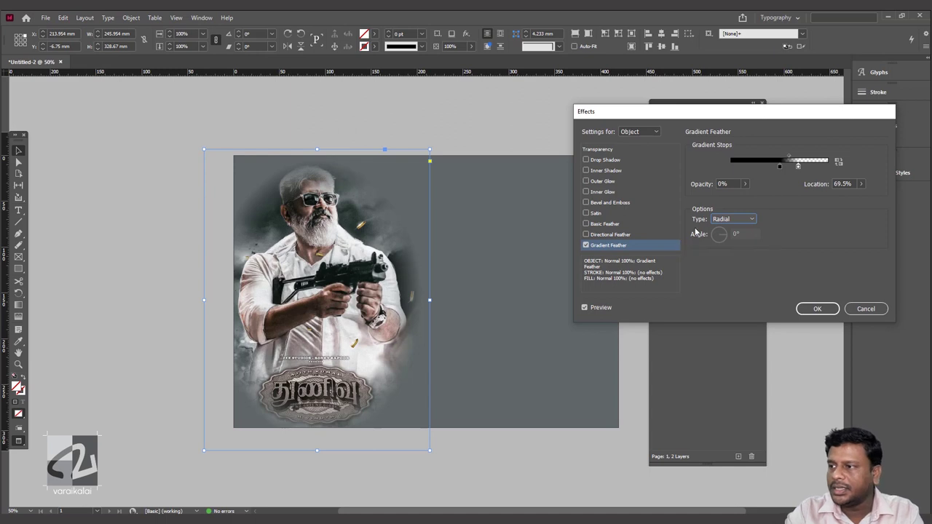
pyautogui.moveTo(798, 167); pyautogui.dragTo(802, 167)
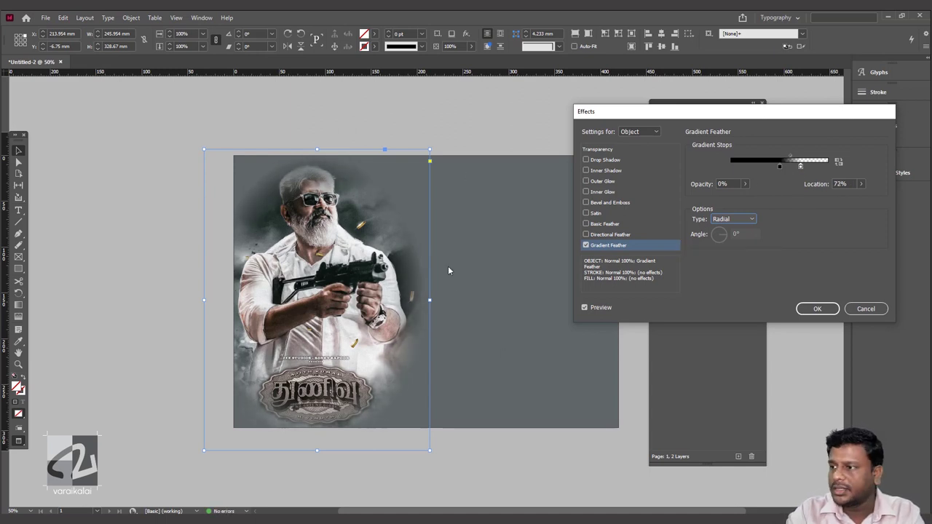
pyautogui.click(780, 166)
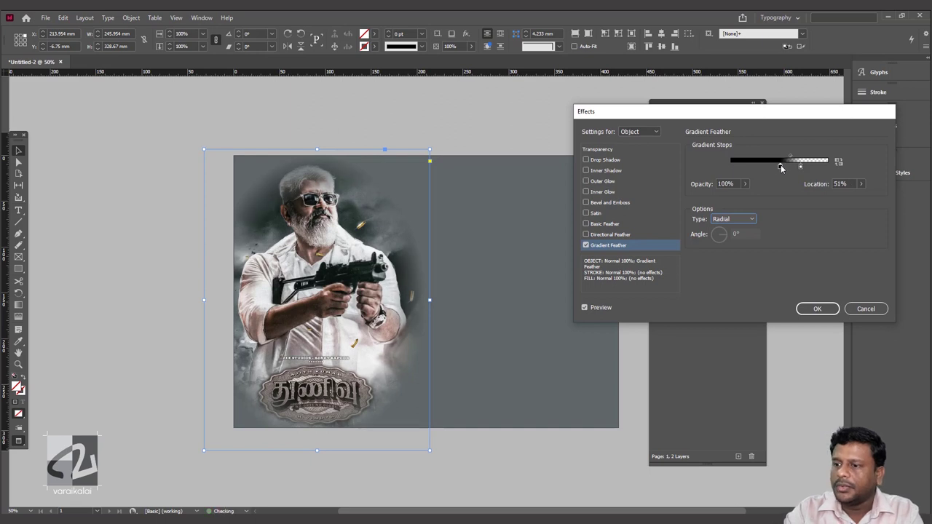
pyautogui.click(815, 309)
pyautogui.click(570, 357)
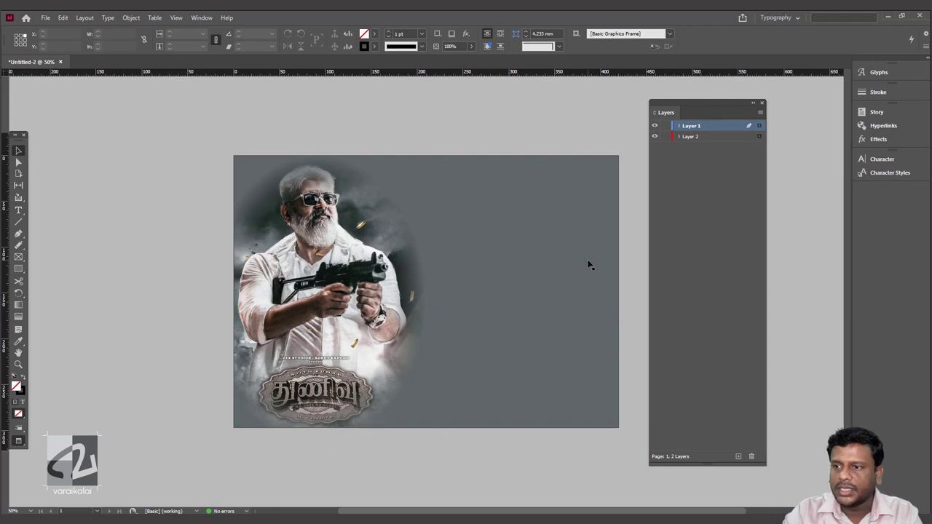
# Step: Place the Book2 spreadsheet as a table, then enlarge and position its frame across the page
pyautogui.moveTo(340, 340)
pyautogui.mouseDown()
pyautogui.moveTo(363, 342)
pyautogui.moveTo(353, 342)
pyautogui.mouseUp()
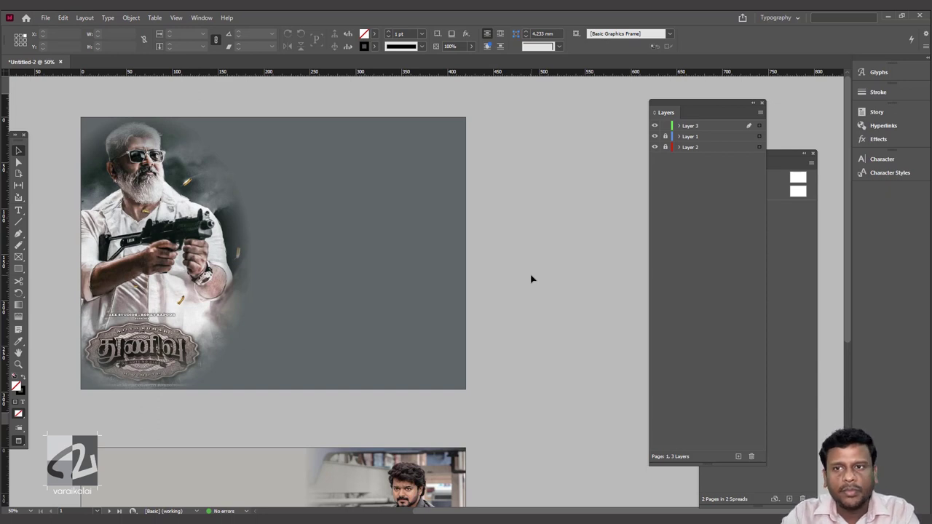
pyautogui.click(45, 17)
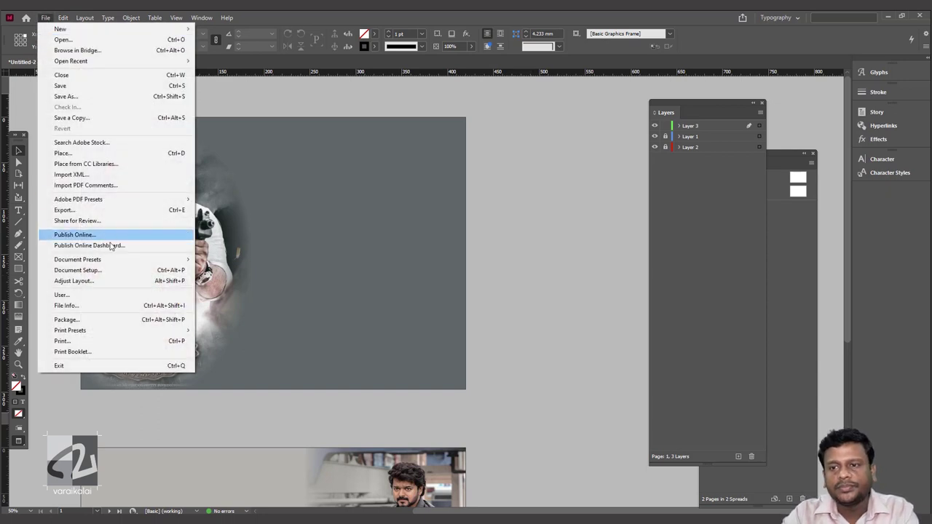
pyautogui.click(82, 153)
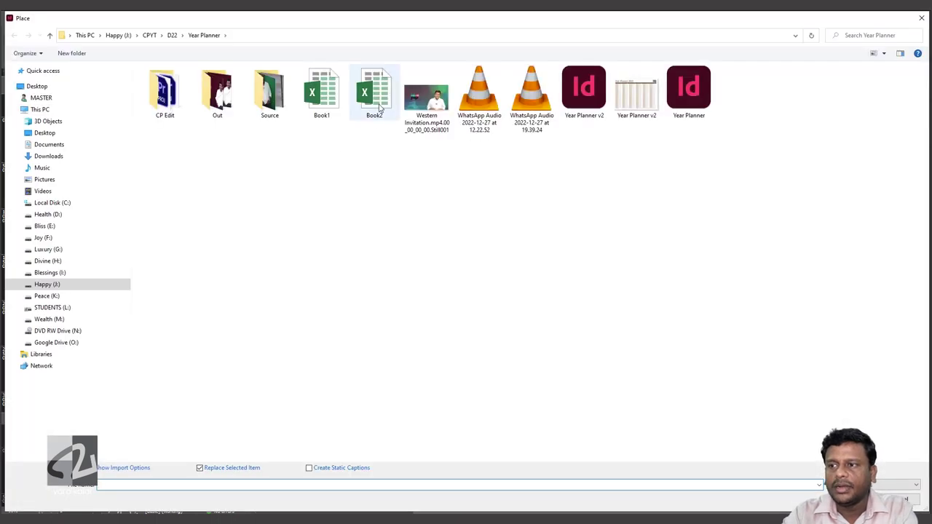
pyautogui.doubleClick(377, 98)
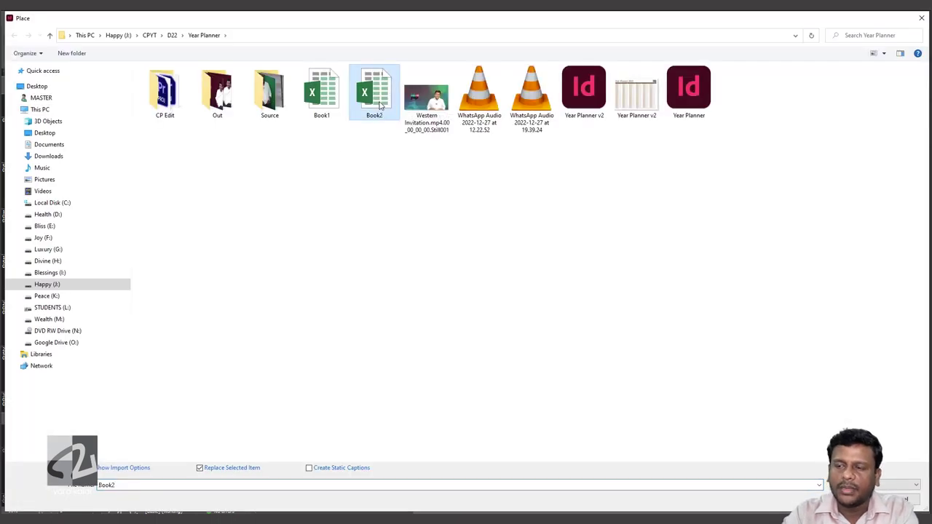
pyautogui.click(201, 139)
pyautogui.moveTo(367, 280); pyautogui.dragTo(257, 292)
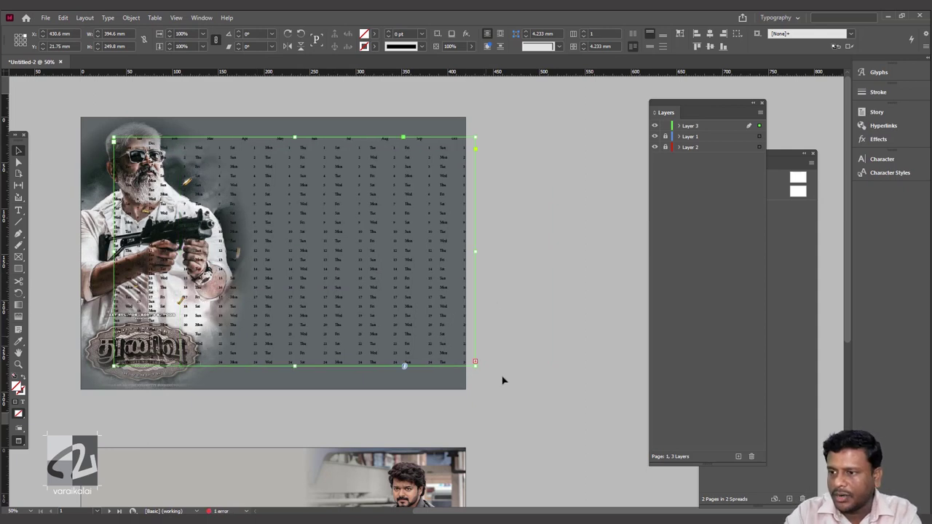
pyautogui.moveTo(475, 364); pyautogui.dragTo(620, 415)
pyautogui.moveTo(487, 328); pyautogui.dragTo(400, 327)
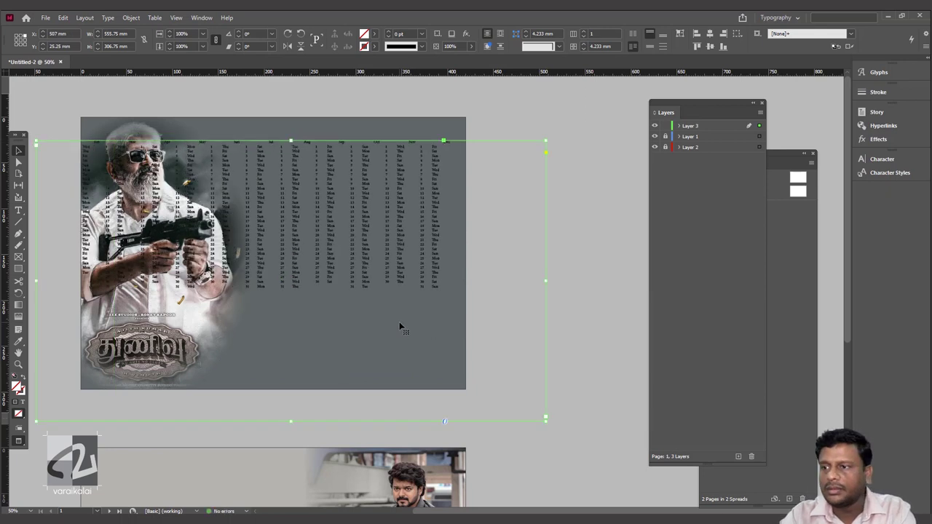
pyautogui.doubleClick(430, 269)
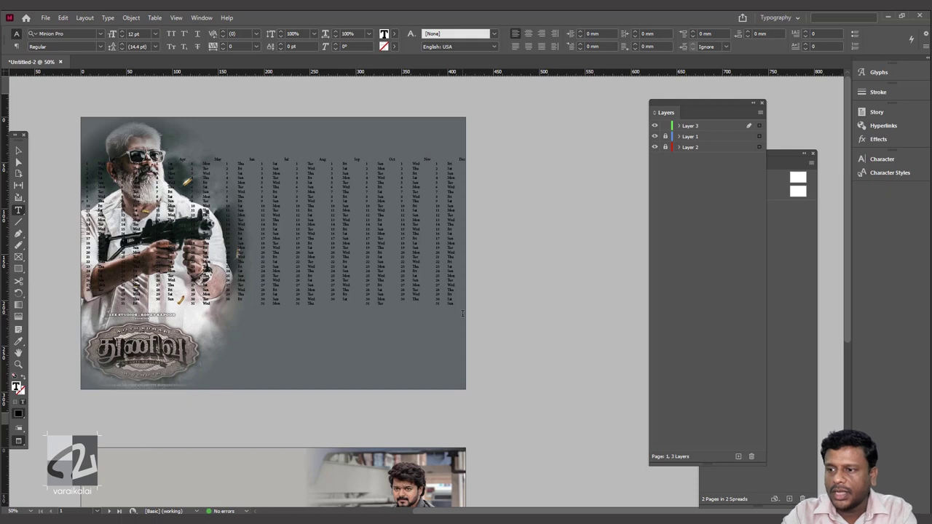
# Step: Convert all the calendar text into a table using Tab and Paragraph separators
pyautogui.hotkey('ctrl', 'a')
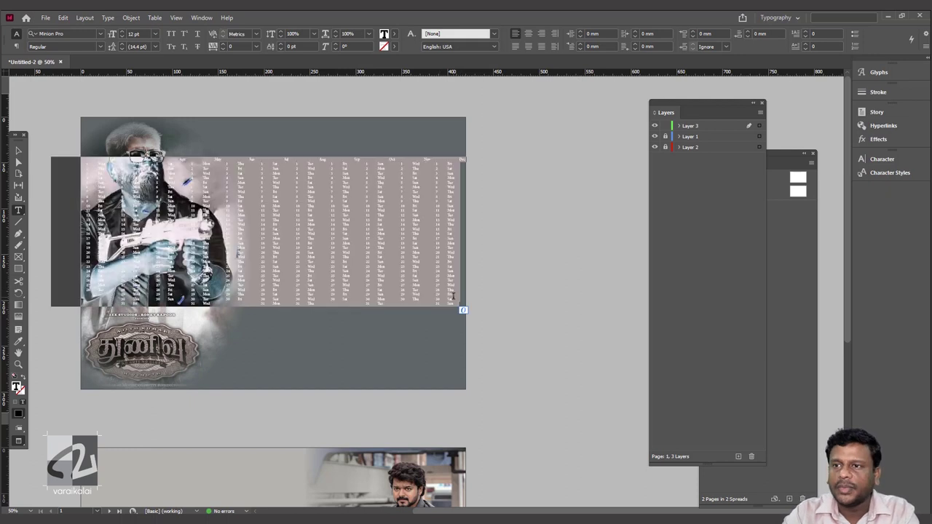
pyautogui.click(155, 18)
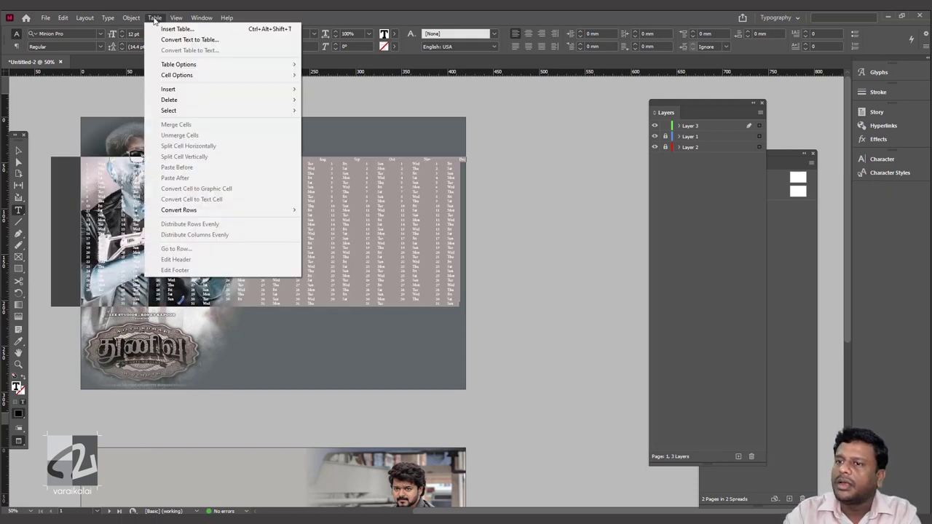
pyautogui.click(175, 17)
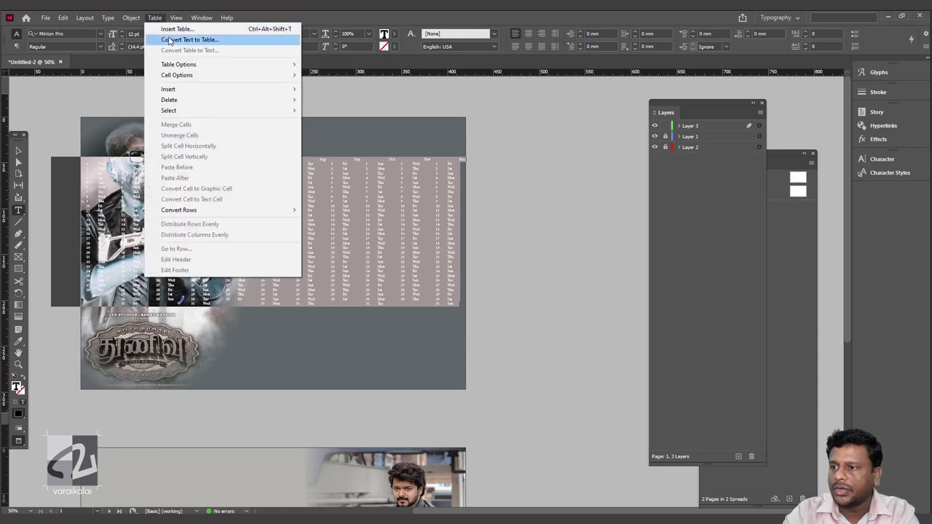
pyautogui.click(169, 41)
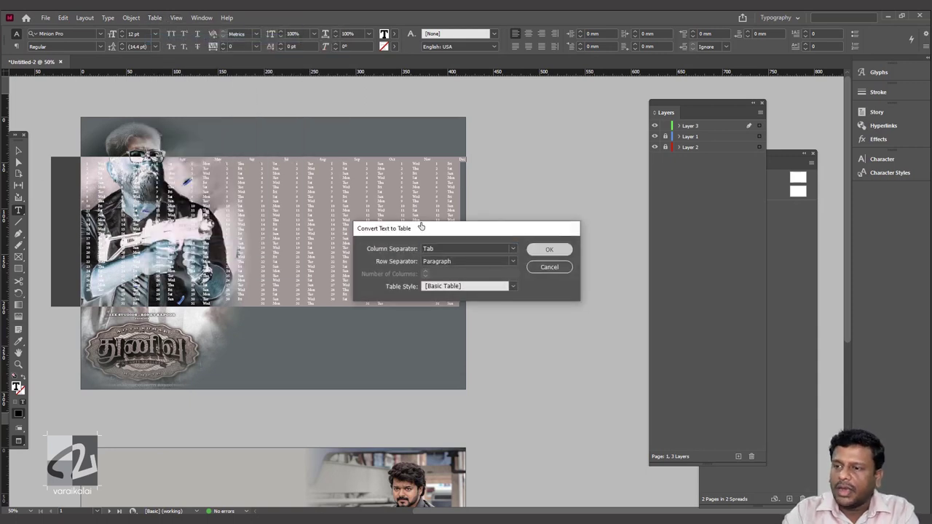
pyautogui.press('Return')
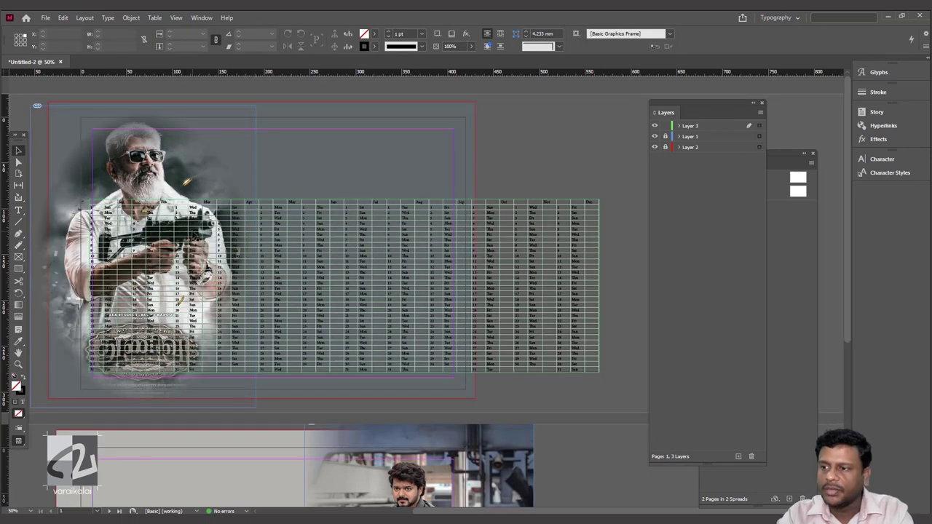
# Step: Set every table column width to 9 mm in Cell Options > Rows and Columns
pyautogui.click(155, 18)
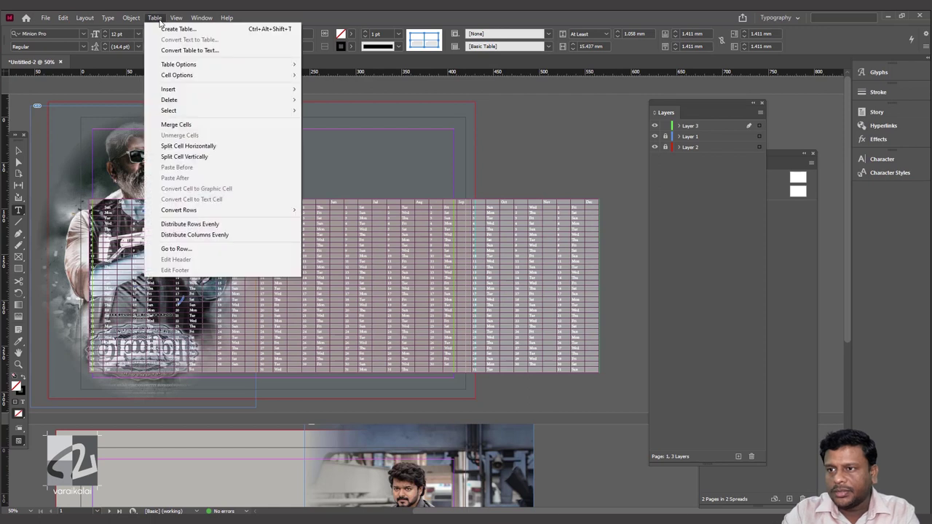
pyautogui.moveTo(177, 75)
pyautogui.click(351, 108)
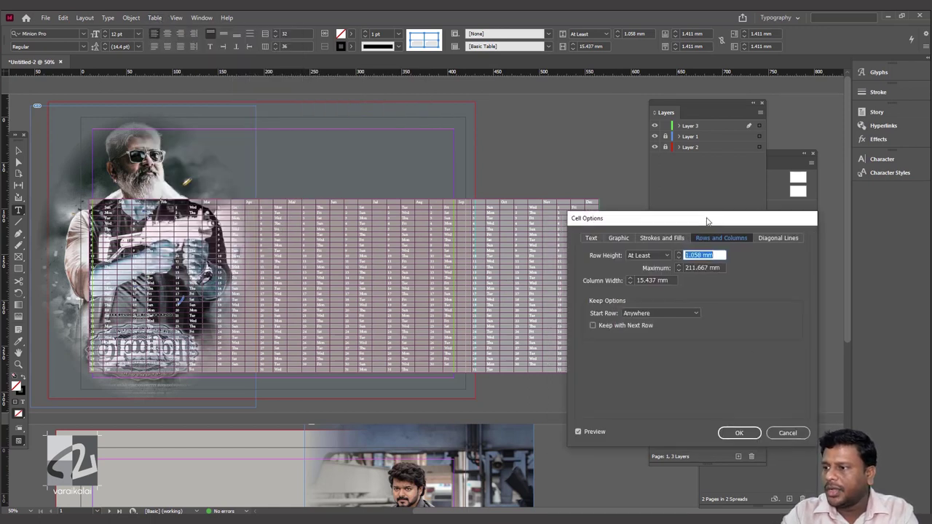
pyautogui.moveTo(669, 233); pyautogui.dragTo(738, 218)
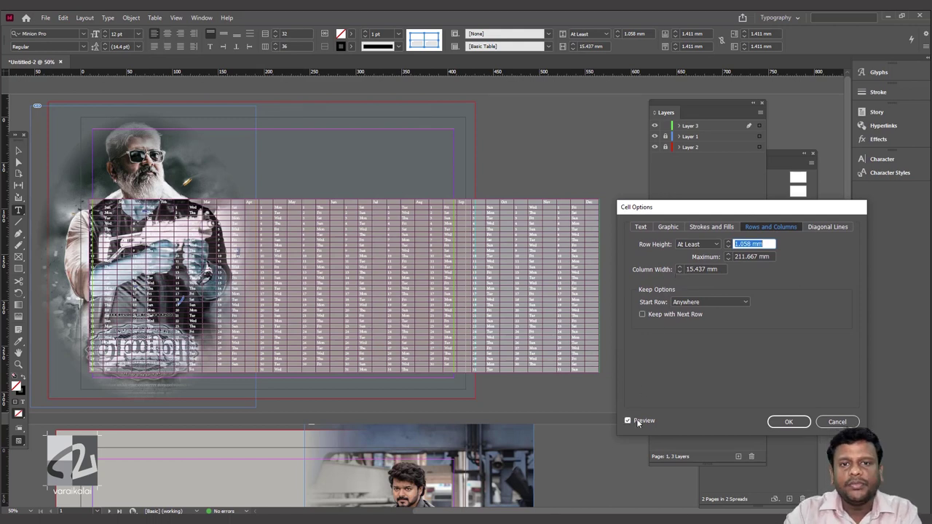
pyautogui.press('Tab')
pyautogui.press('Tab')
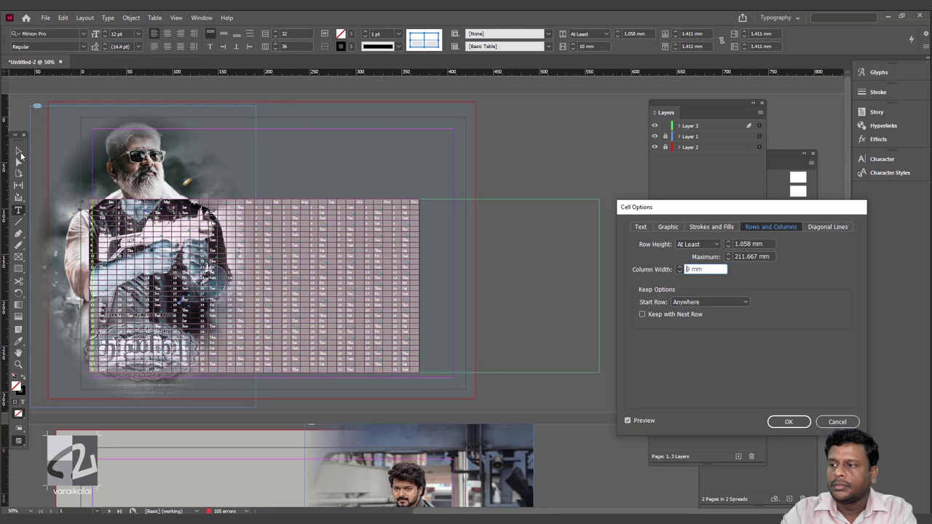
pyautogui.write('9')
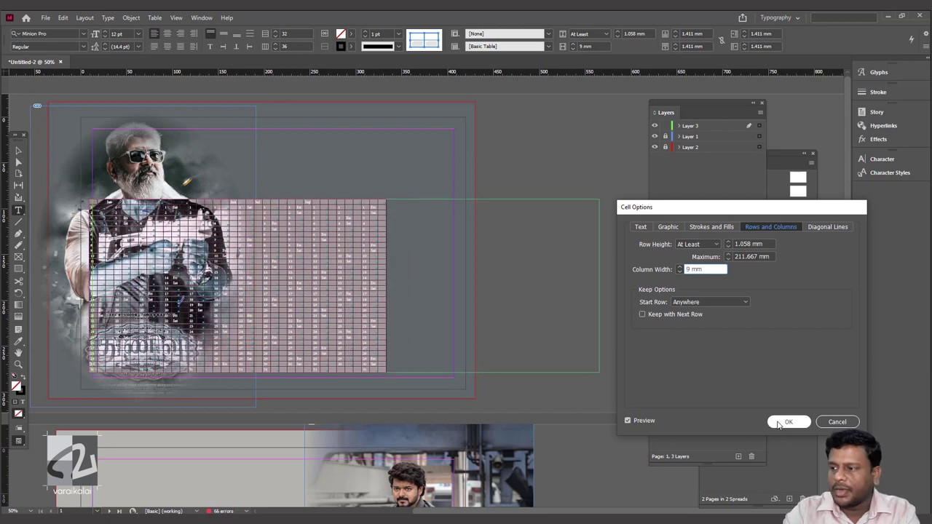
pyautogui.click(779, 422)
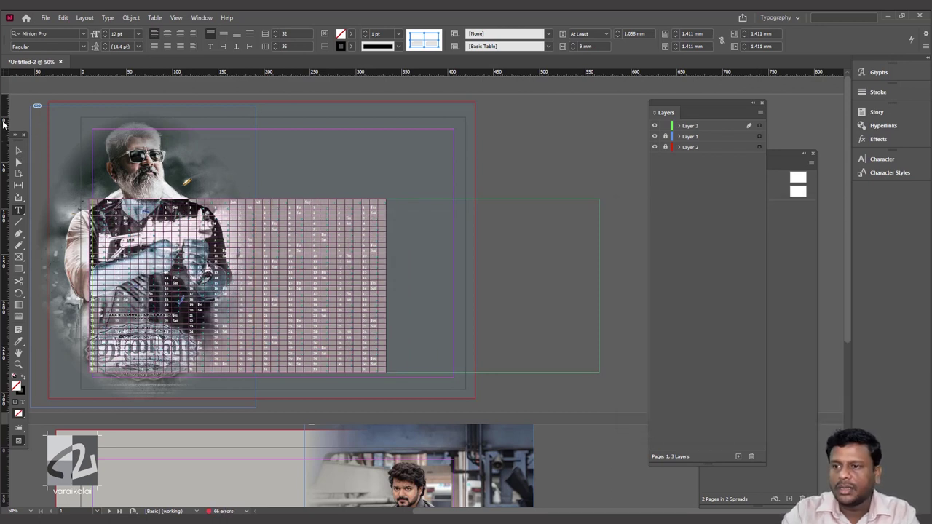
# Step: Fit the table's frame to its content and drag it up beside the poster
pyautogui.click(20, 152)
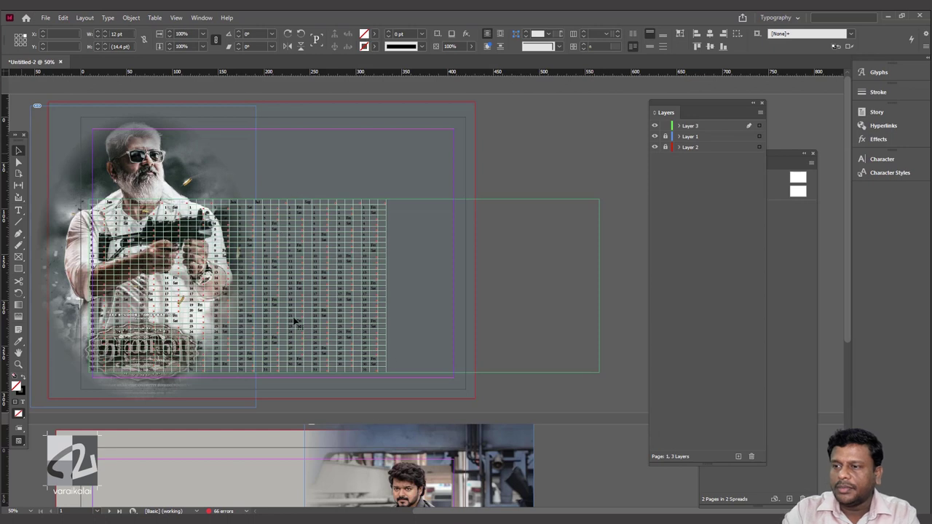
pyautogui.click(512, 239)
pyautogui.click(371, 354)
pyautogui.hotkey('ctrl', 'alt', 'c')
pyautogui.moveTo(295, 279); pyautogui.dragTo(405, 208)
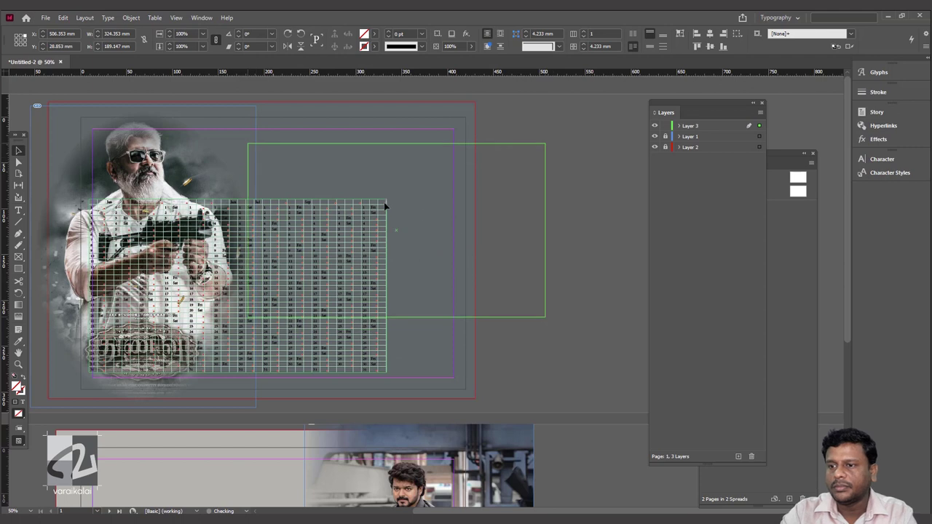
pyautogui.moveTo(354, 207); pyautogui.dragTo(385, 209)
# Step: Fine-tune the table's position beside the poster, checking it in preview mode
pyautogui.press('w')
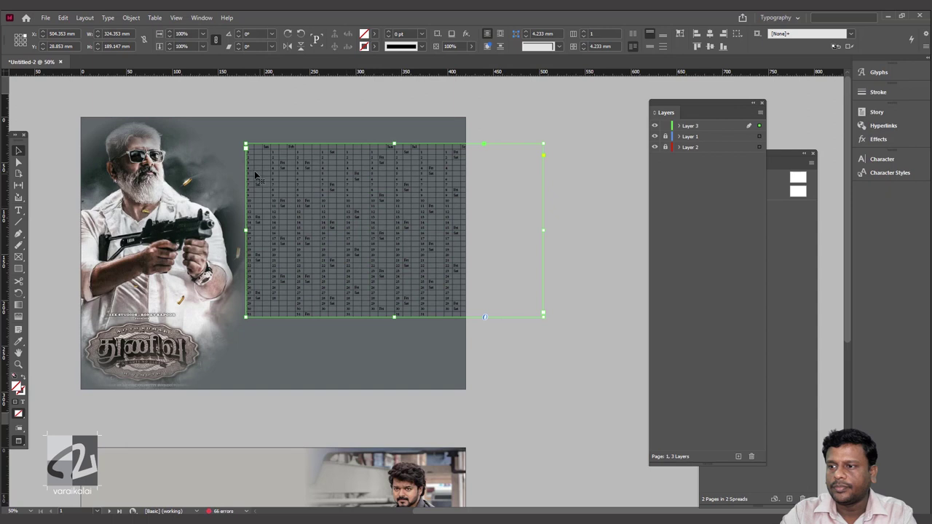
pyautogui.moveTo(326, 239); pyautogui.dragTo(317, 243)
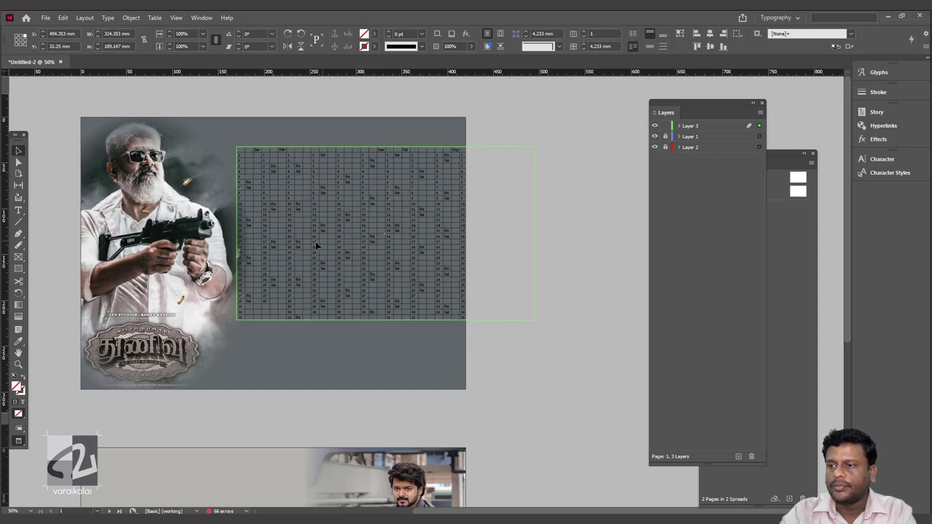
pyautogui.moveTo(352, 252); pyautogui.dragTo(342, 247)
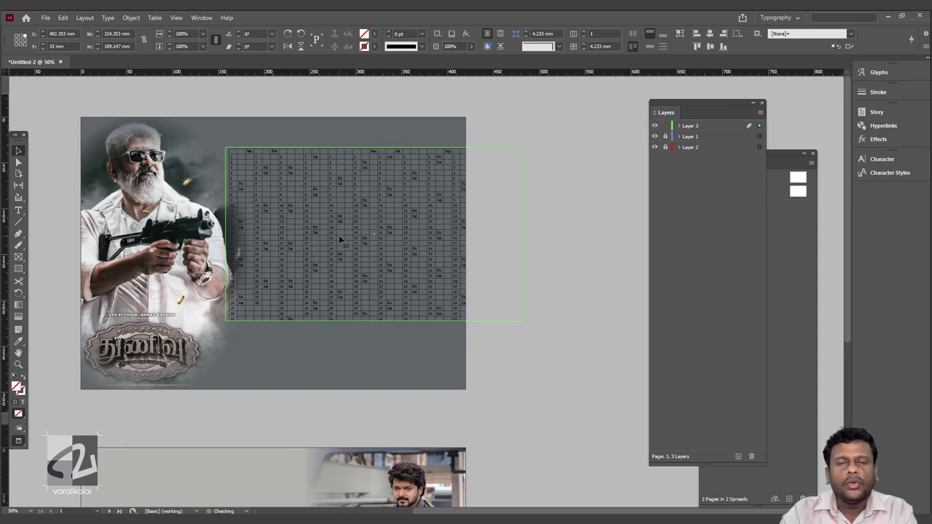
pyautogui.press('w')
pyautogui.press('w')
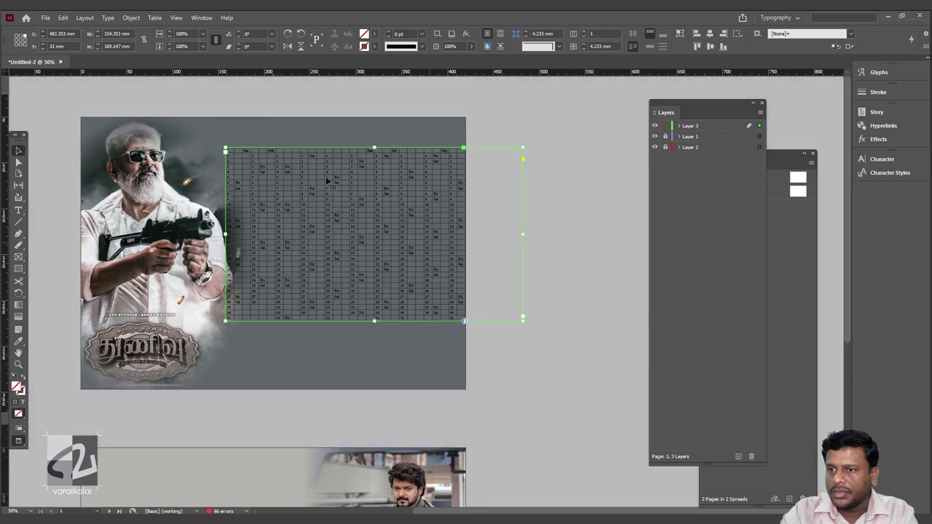
pyautogui.press('t')
pyautogui.press('w')
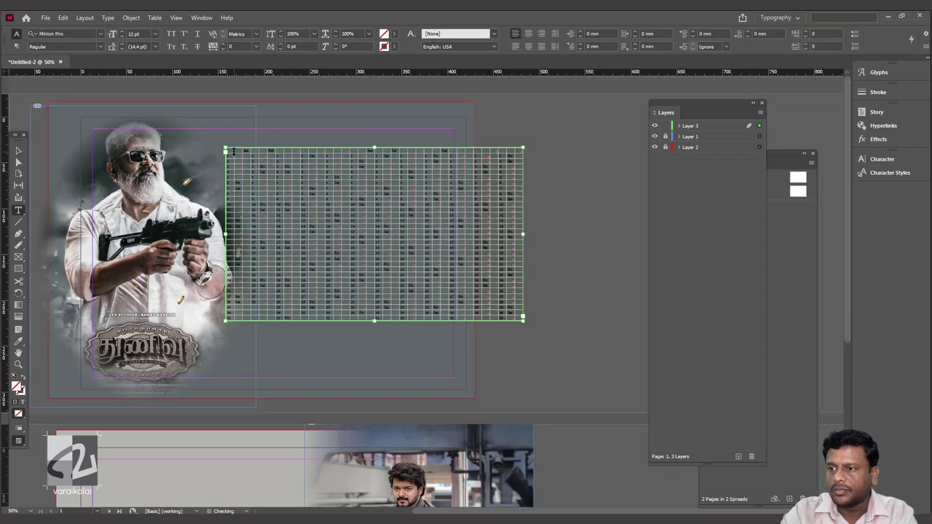
pyautogui.hotkey('shift', 'Right')
pyautogui.click(233, 150)
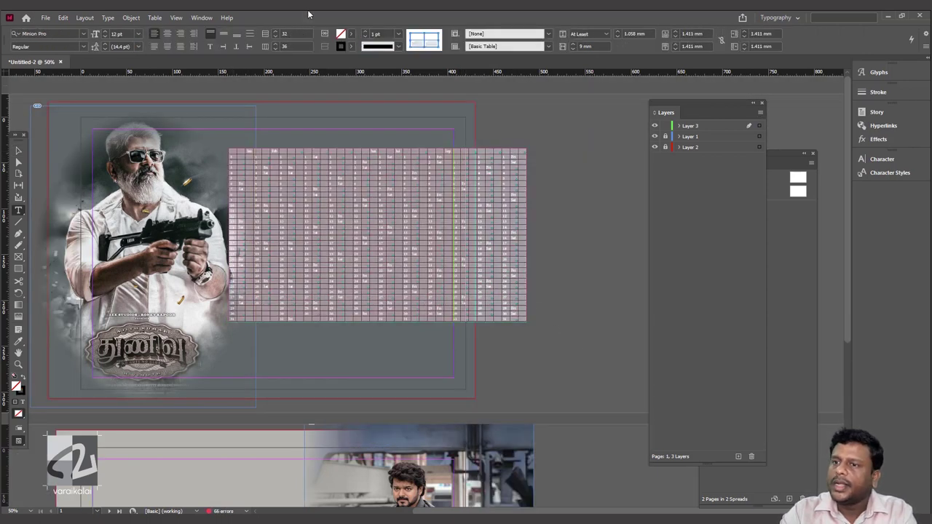
# Step: Widen all table columns from 6 to 7 mm and fit the frame to the table
pyautogui.click(154, 17)
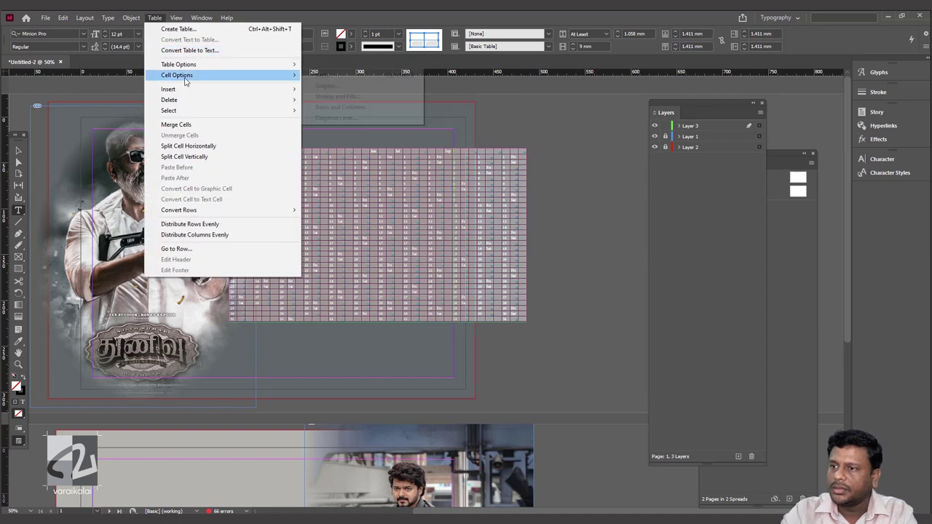
pyautogui.click(342, 107)
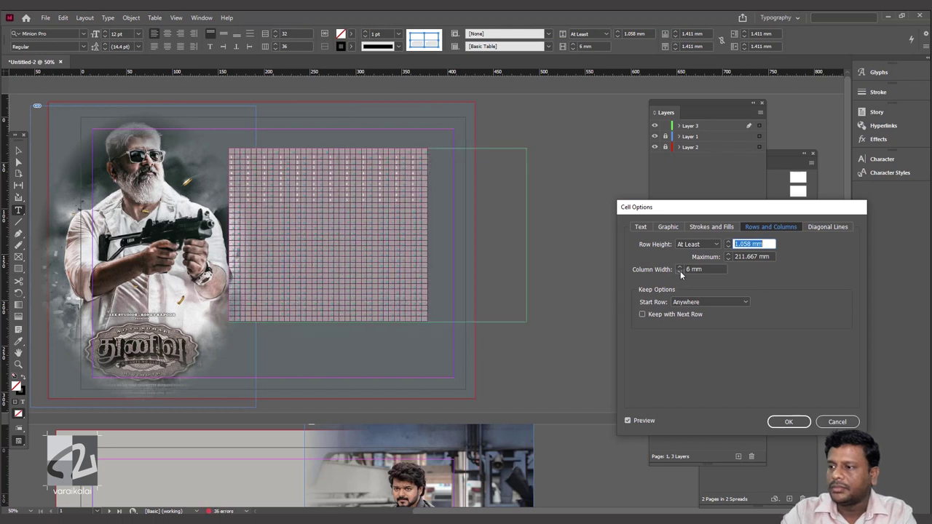
pyautogui.click(680, 268)
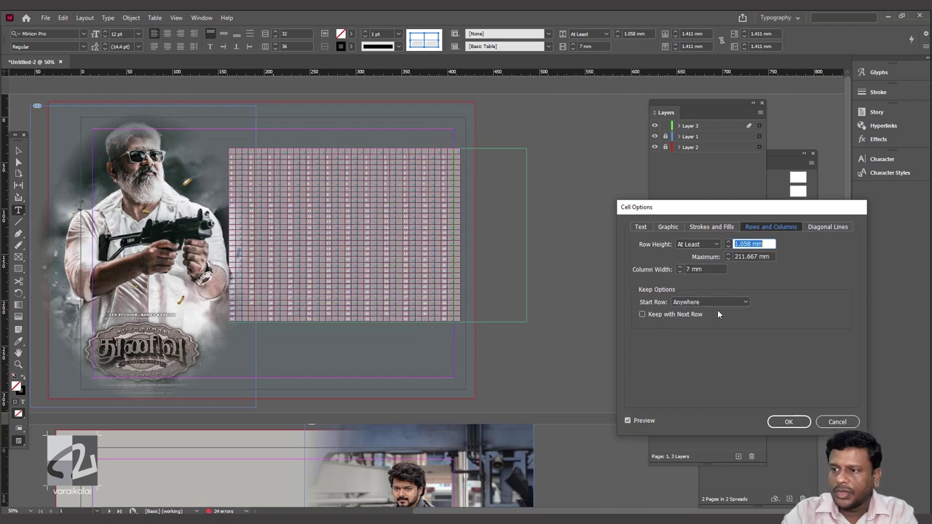
pyautogui.click(788, 423)
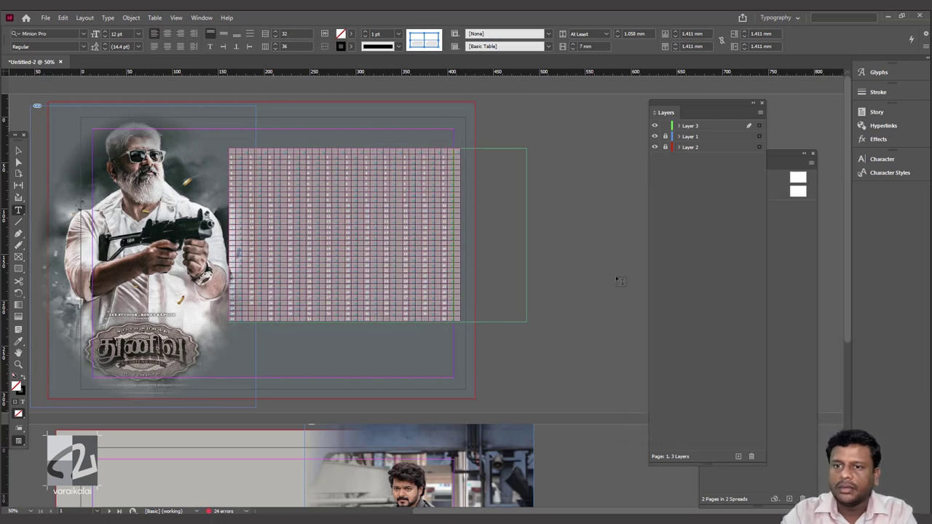
pyautogui.click(21, 154)
pyautogui.click(332, 218)
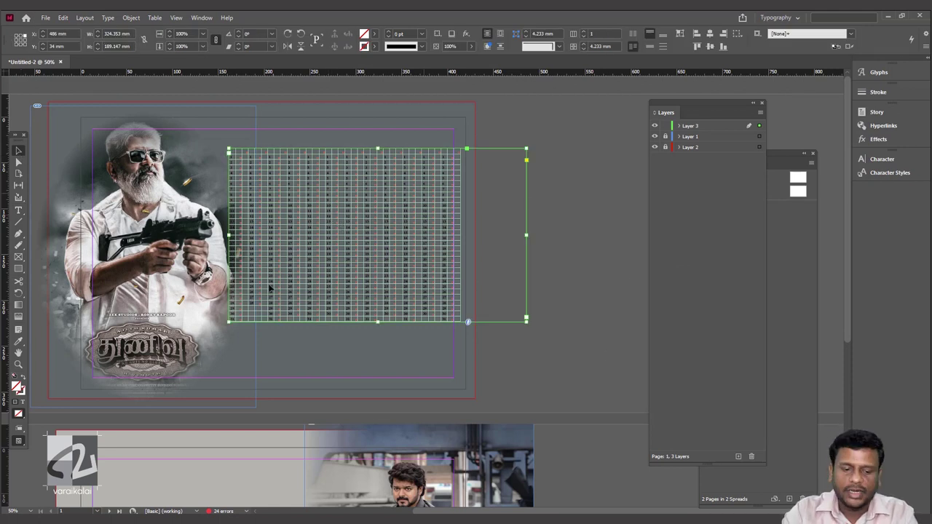
pyautogui.hotkey('ctrl', 'alt', 'c')
# Step: Select every table cell and reduce the calendar text from 12 pt to 10 pt
pyautogui.press('w')
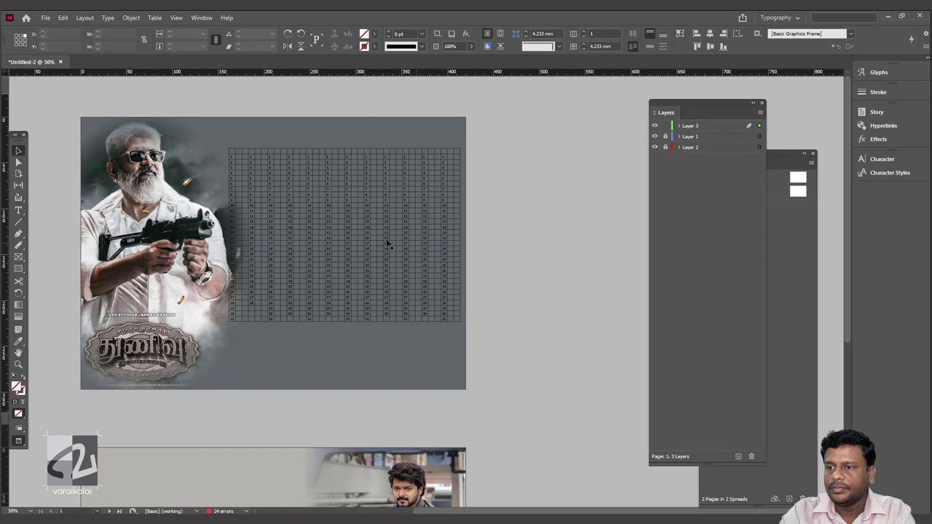
pyautogui.click(338, 231)
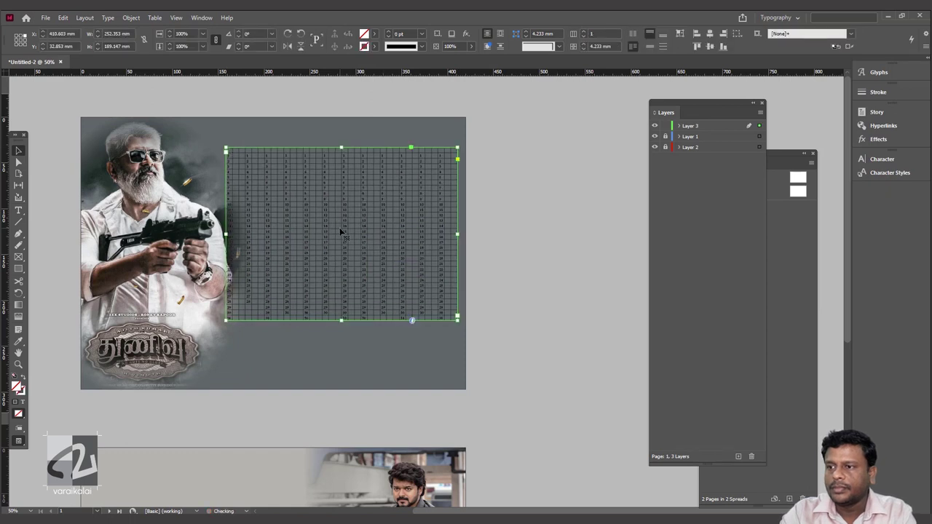
pyautogui.press('w')
pyautogui.click(492, 180)
pyautogui.hotkey('ctrl', '=')
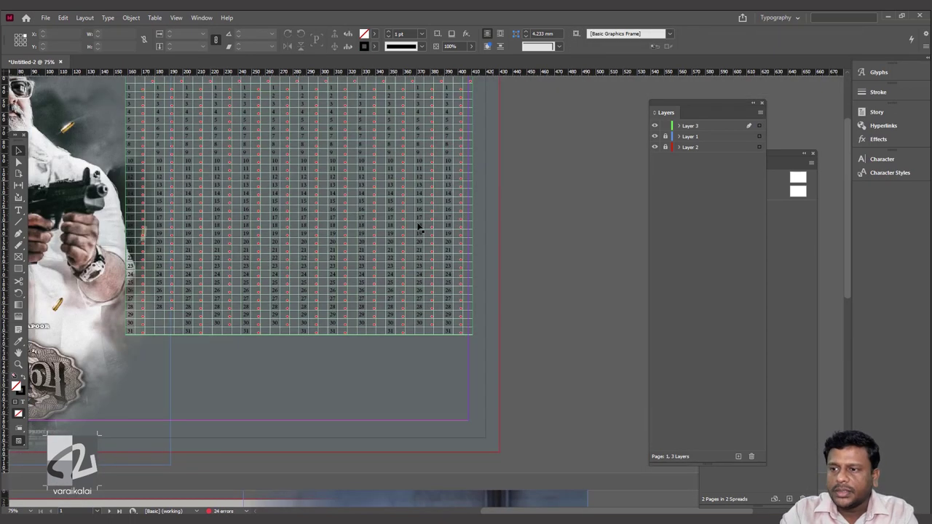
pyautogui.moveTo(369, 201); pyautogui.dragTo(384, 255)
pyautogui.click(221, 206)
pyautogui.press('t')
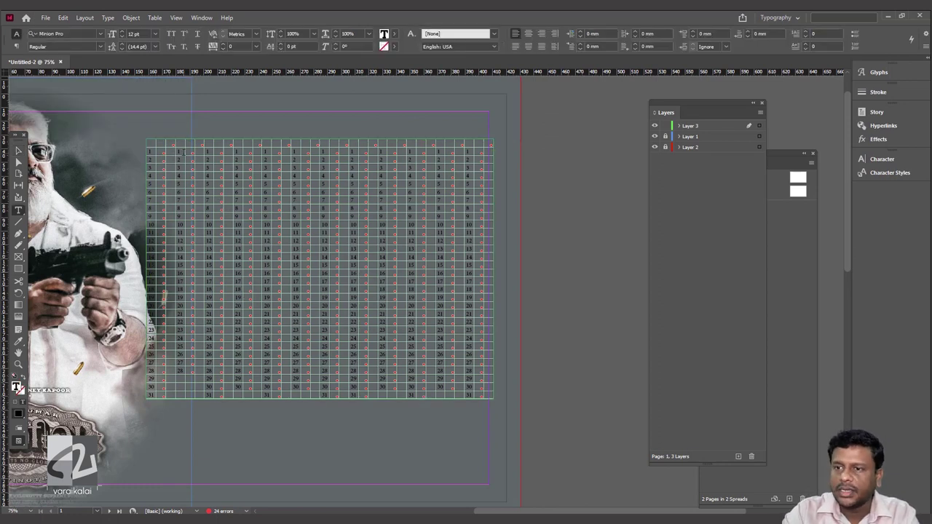
pyautogui.moveTo(150, 144); pyautogui.dragTo(497, 425)
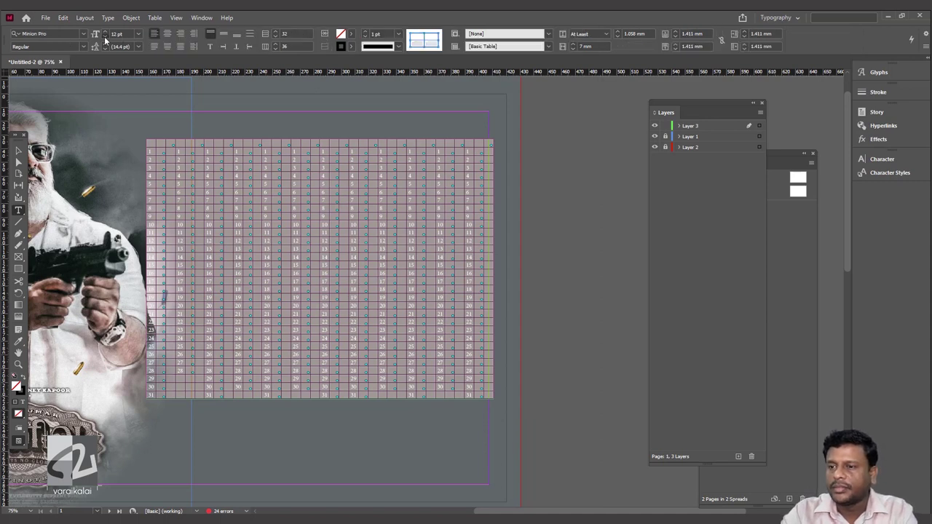
pyautogui.click(104, 38)
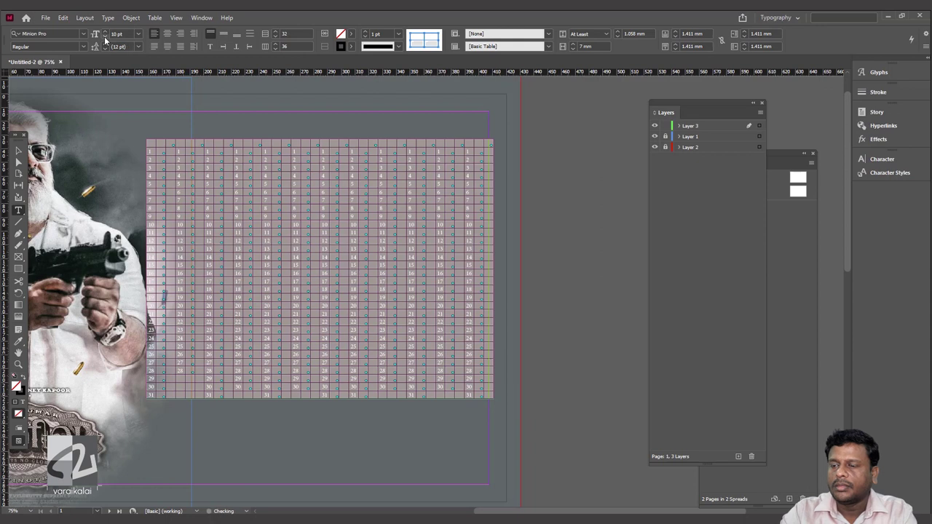
# Step: Shrink the calendar table text to 6 pt
pyautogui.click(104, 38)
pyautogui.click(104, 38)
pyautogui.click(104, 38)
pyautogui.click(104, 38)
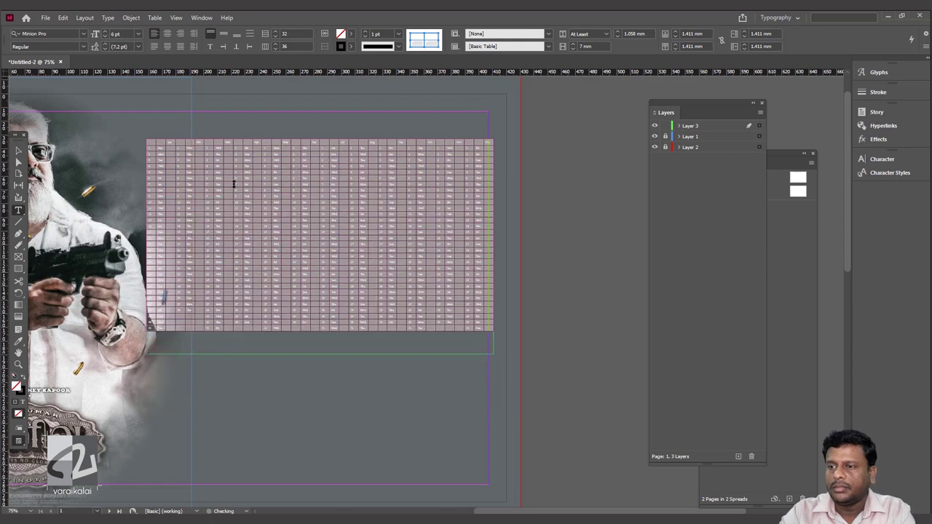
pyautogui.click(192, 173)
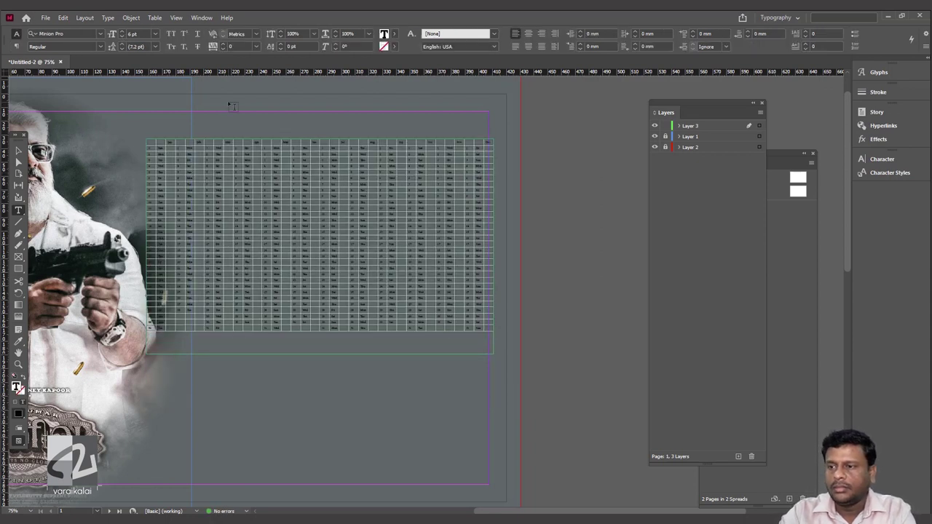
pyautogui.hotkey('ctrl', '=')
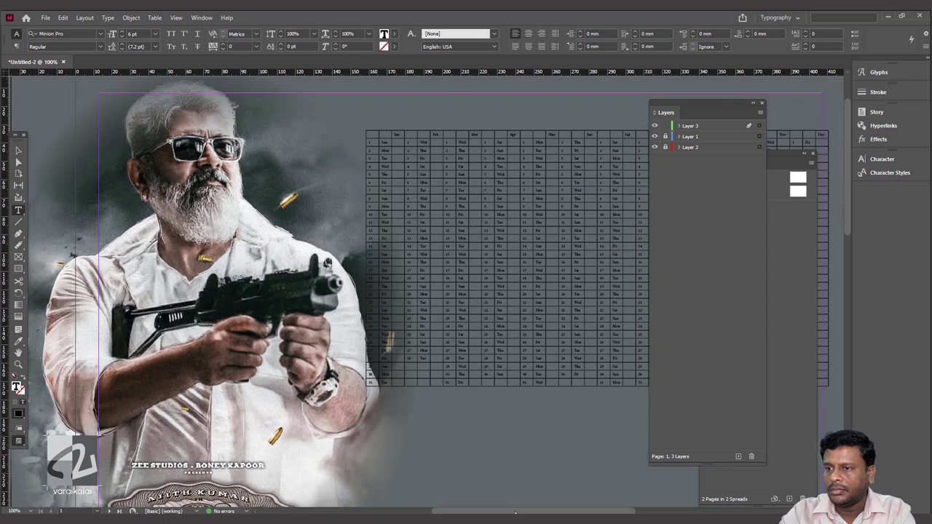
pyautogui.moveTo(515, 513); pyautogui.dragTo(591, 513)
pyautogui.hotkey('ctrl', '0')
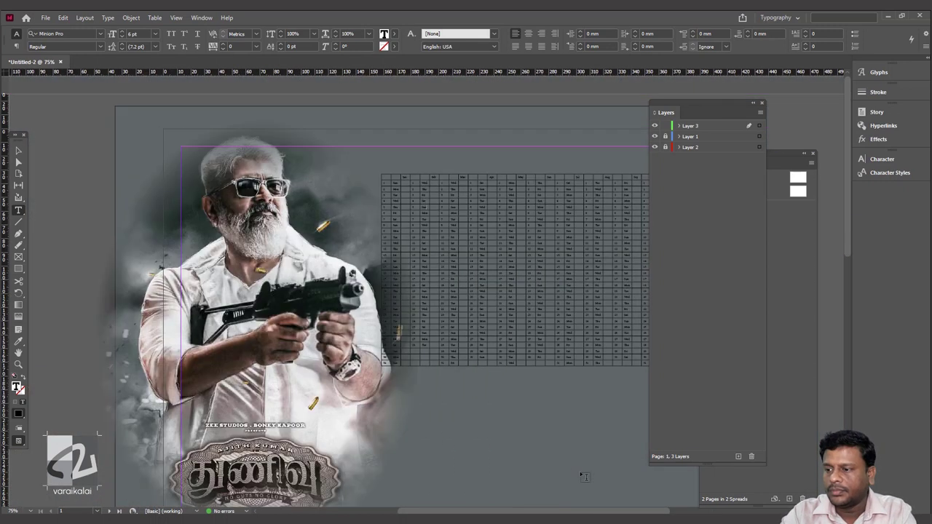
pyautogui.moveTo(559, 513); pyautogui.dragTo(616, 514)
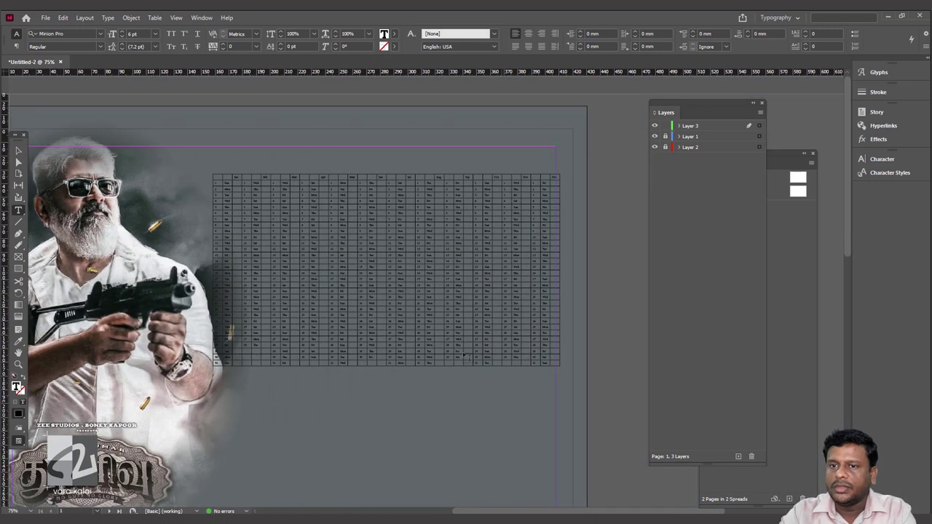
pyautogui.scroll(-2, 615, 291)
# Step: Move the table frame up and stretch the table down toward the page bottom
pyautogui.click(19, 150)
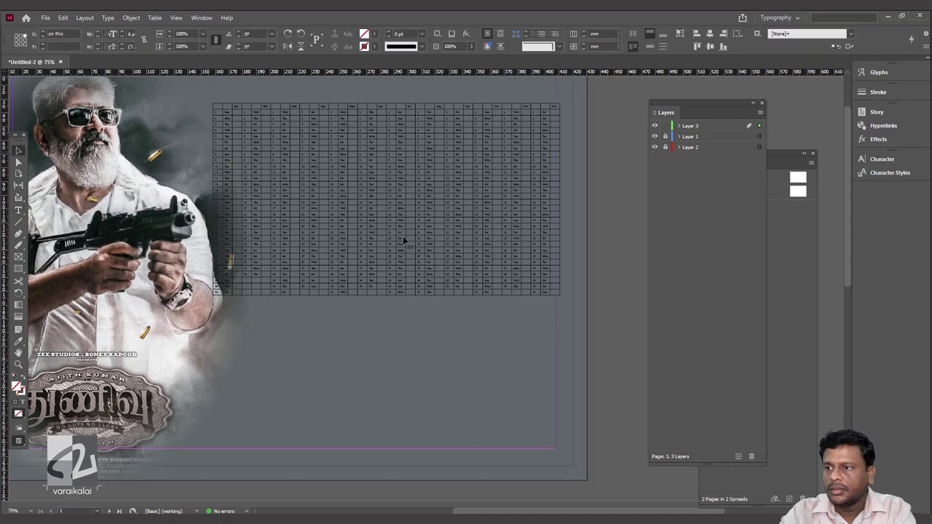
pyautogui.scroll(2, 403, 240)
pyautogui.moveTo(437, 216); pyautogui.dragTo(432, 185)
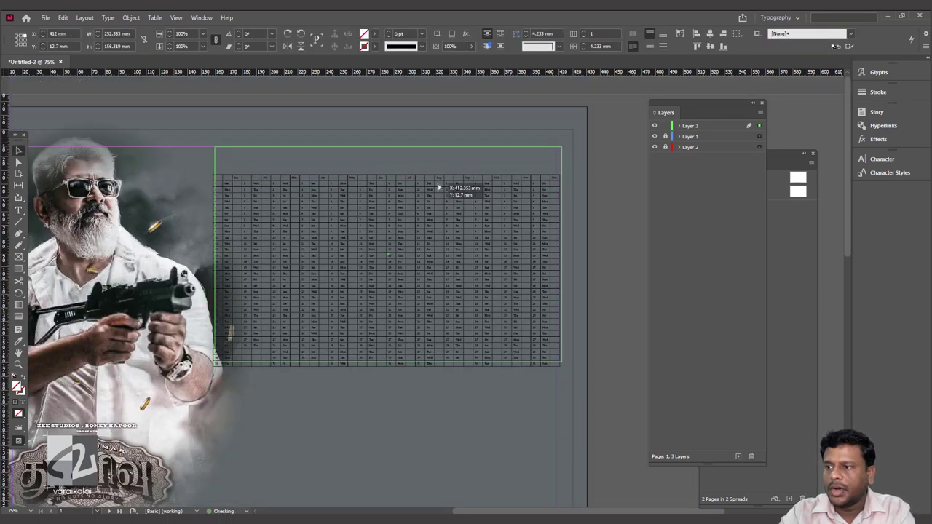
pyautogui.scroll(-5, 393, 236)
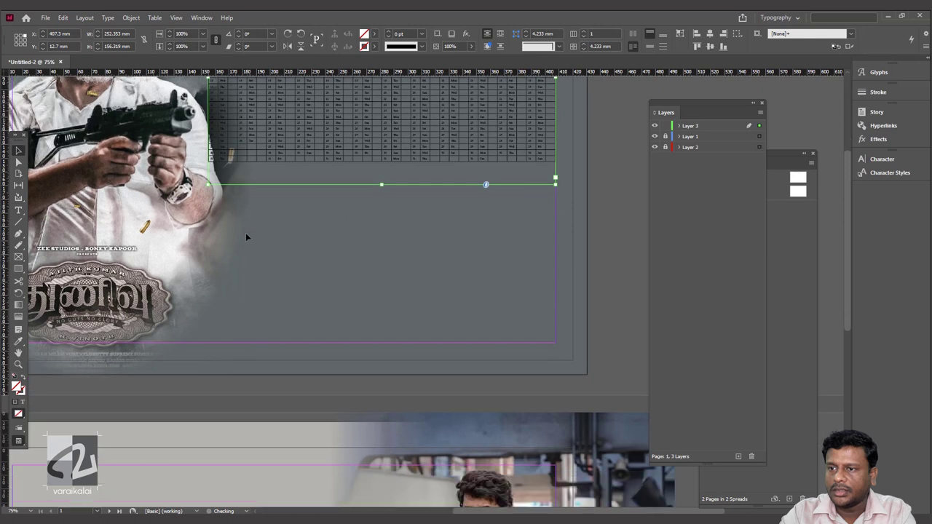
pyautogui.press('t')
pyautogui.moveTo(284, 161); pyautogui.dragTo(289, 348)
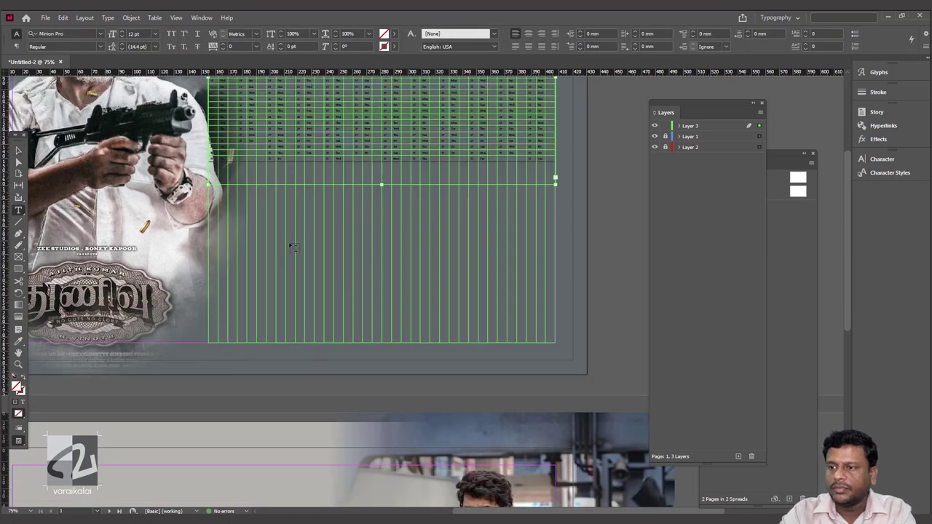
pyautogui.scroll(3, 291, 243)
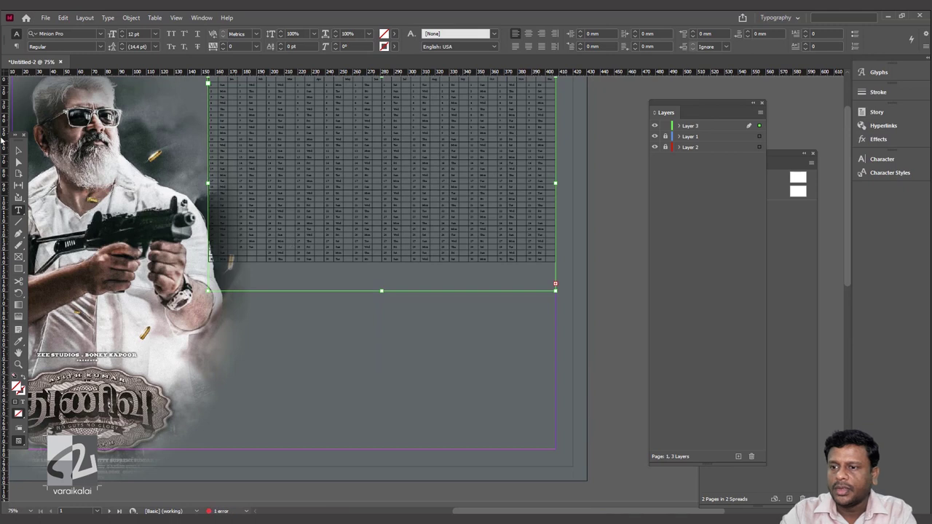
# Step: Extend the table so it ends at the bottom margin
pyautogui.click(19, 151)
pyautogui.click(447, 250)
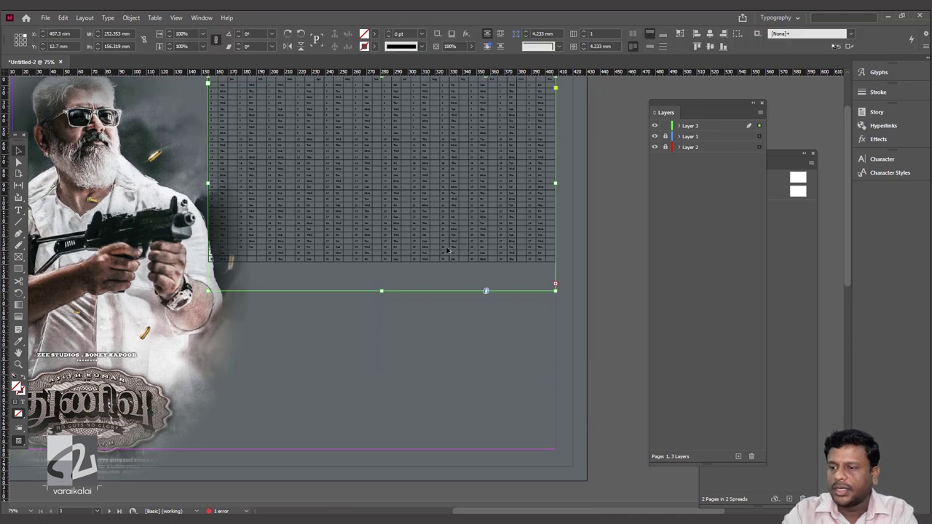
pyautogui.hotkey('ctrl', '-')
pyautogui.scroll(1, 399, 308)
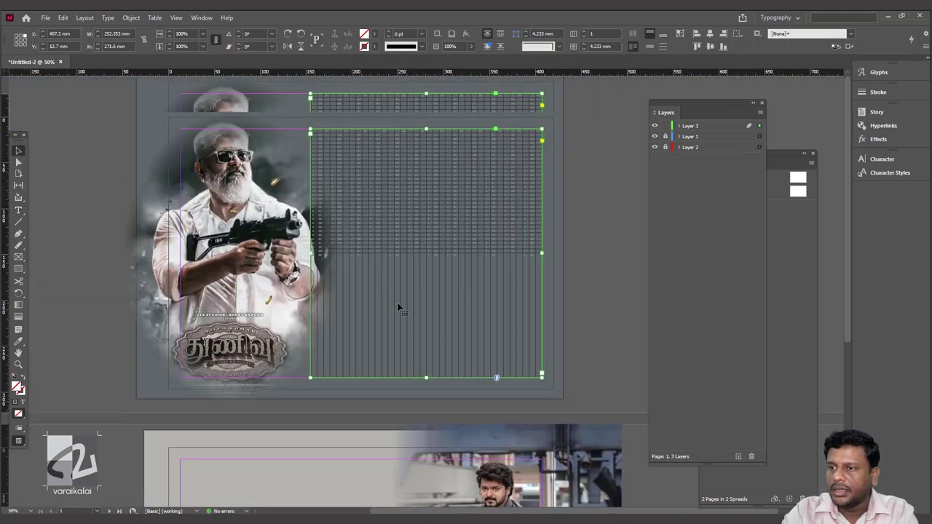
pyautogui.press('t')
pyautogui.click(430, 230)
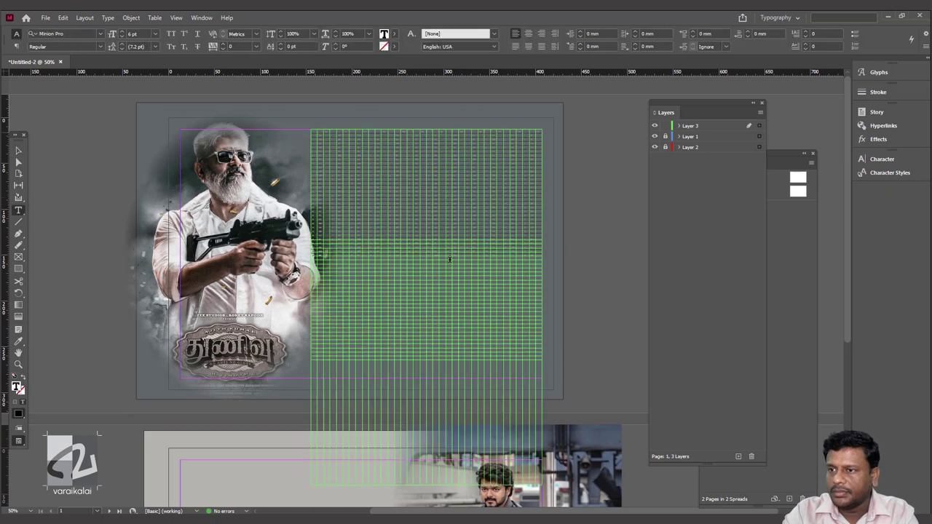
pyautogui.moveTo(318, 129); pyautogui.dragTo(314, 126)
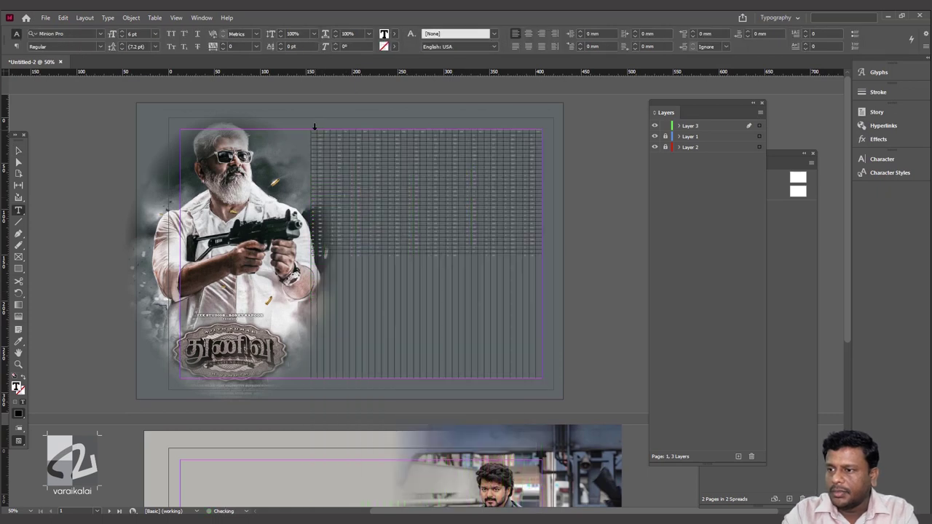
# Step: Distribute all the table's rows evenly
pyautogui.hotkey('ctrl', 'a')
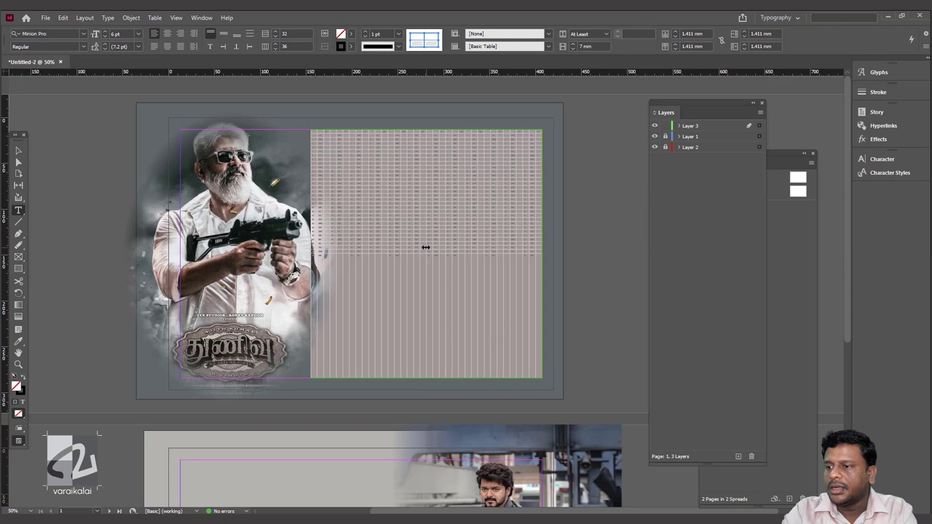
pyautogui.rightClick(427, 248)
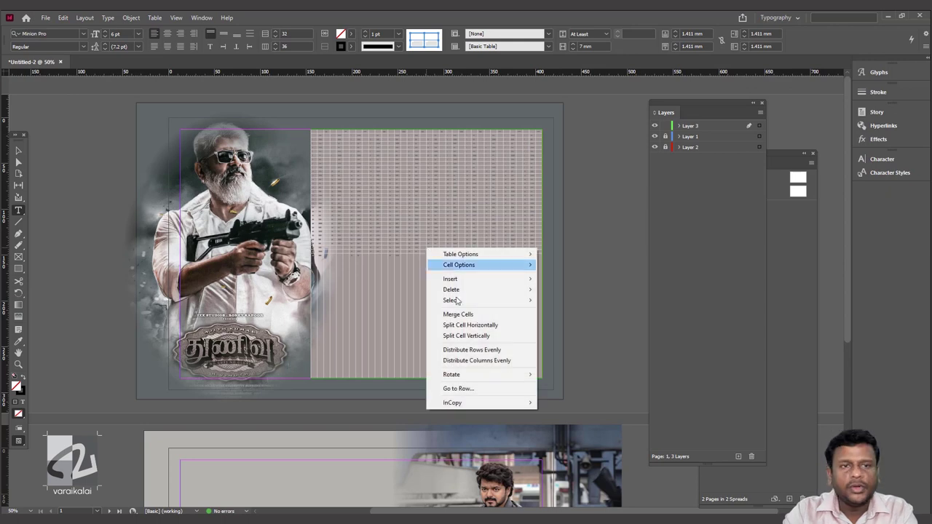
pyautogui.click(496, 352)
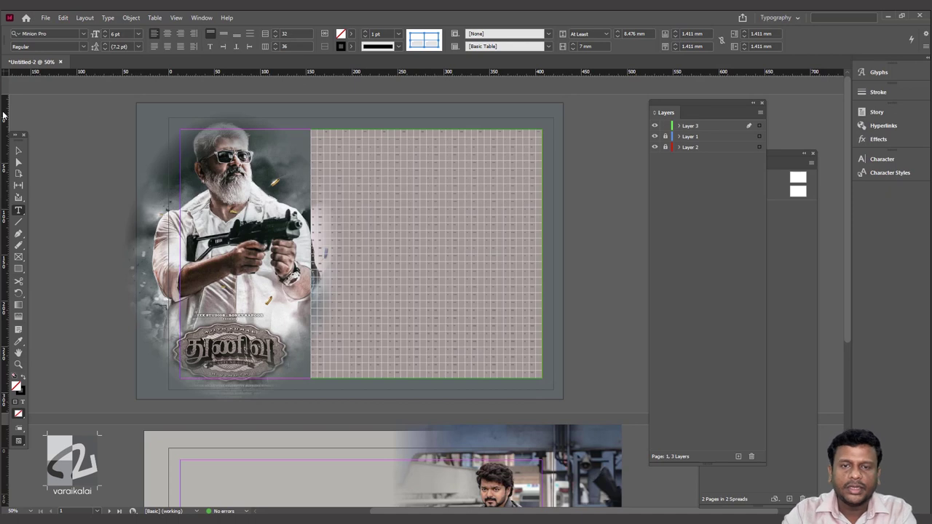
pyautogui.hotkey('ctrl', '=')
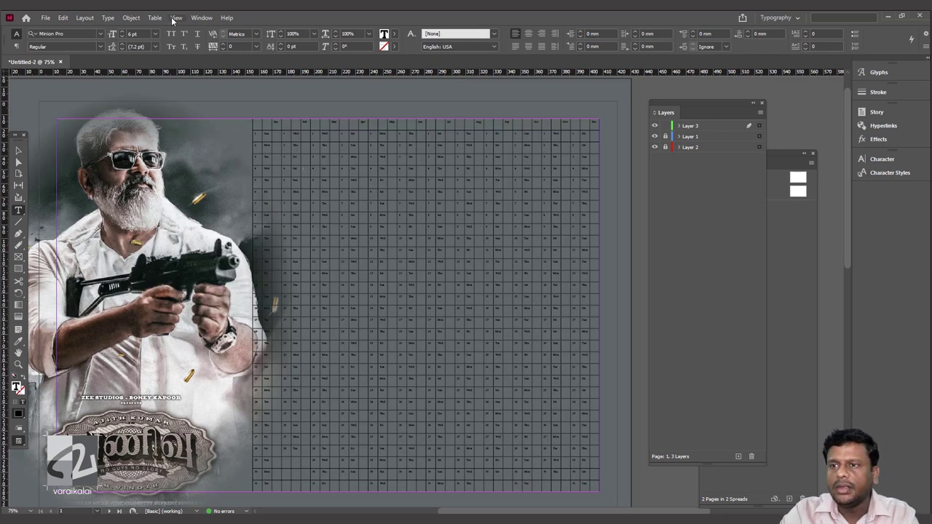
# Step: Alternate fills every third column: [Paper], then C=0 M=0 Y=100 K=0 at 50% tint
pyautogui.click(154, 17)
pyautogui.moveTo(178, 64)
pyautogui.click(364, 97)
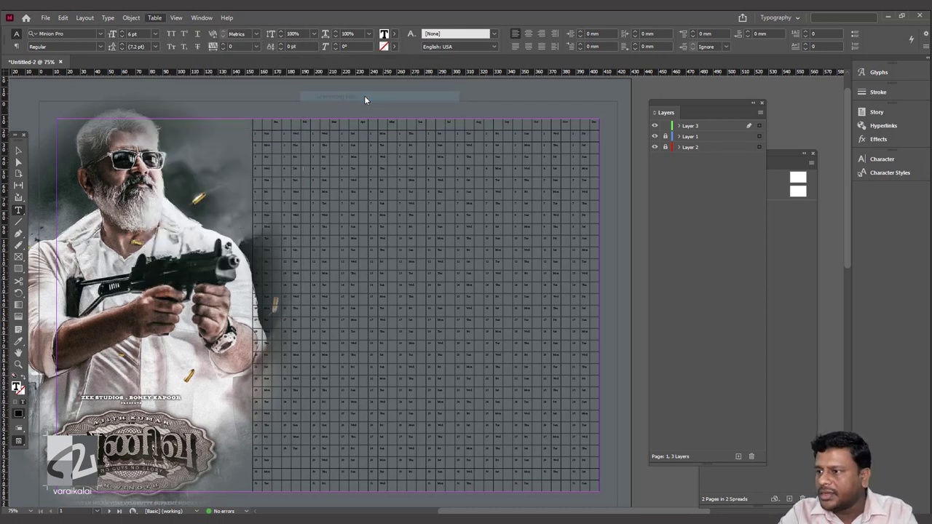
pyautogui.click(680, 212)
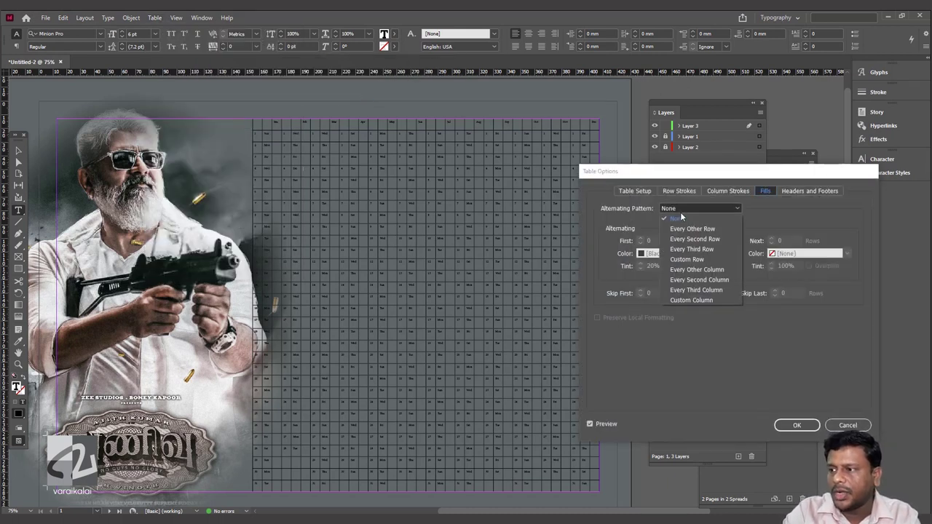
pyautogui.click(705, 291)
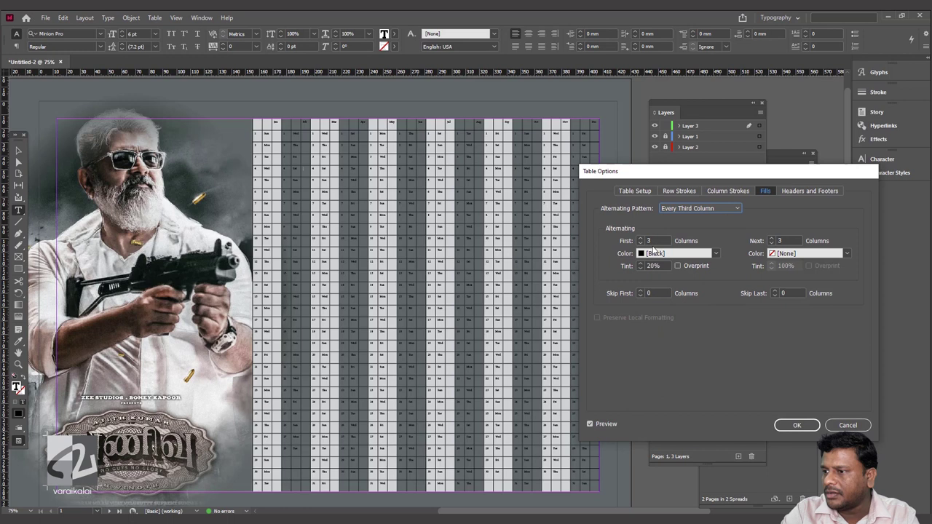
pyautogui.click(716, 253)
pyautogui.click(662, 283)
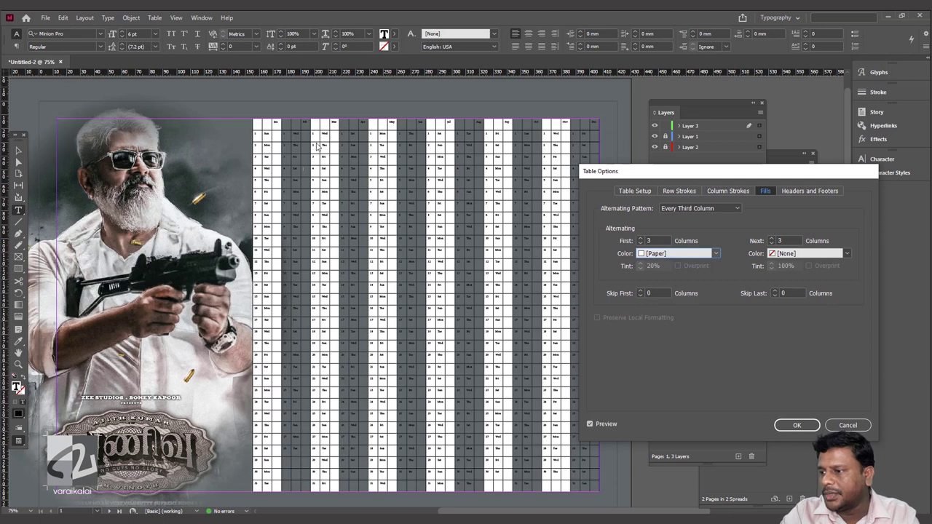
pyautogui.click(791, 253)
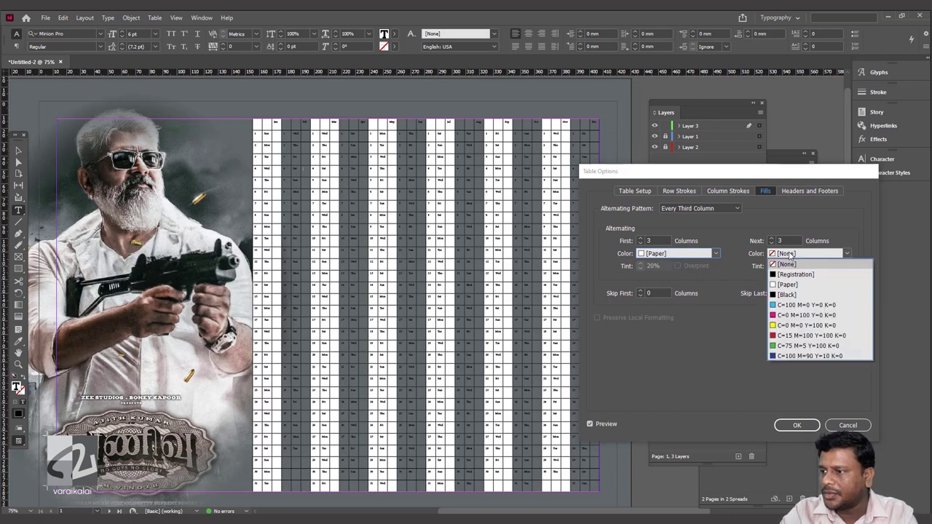
pyautogui.click(798, 324)
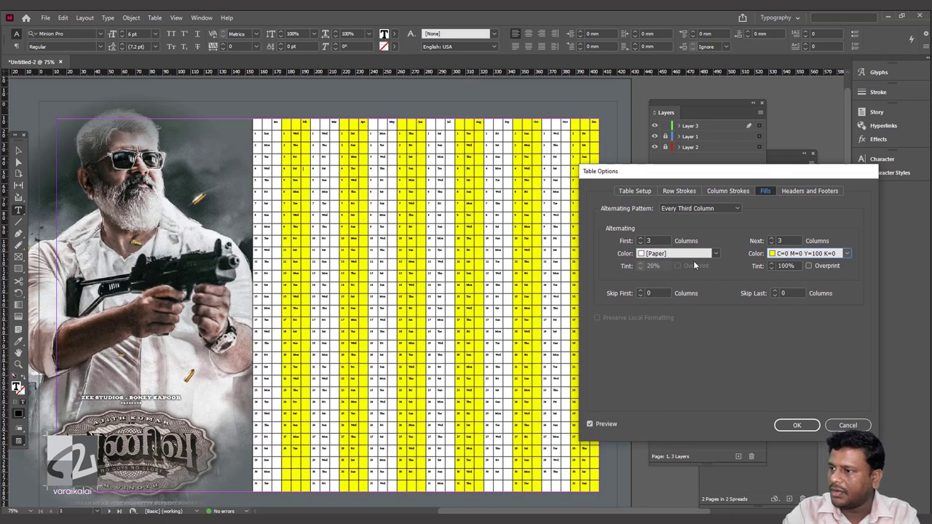
pyautogui.press('Tab')
pyautogui.write('50')
pyautogui.press('Tab')
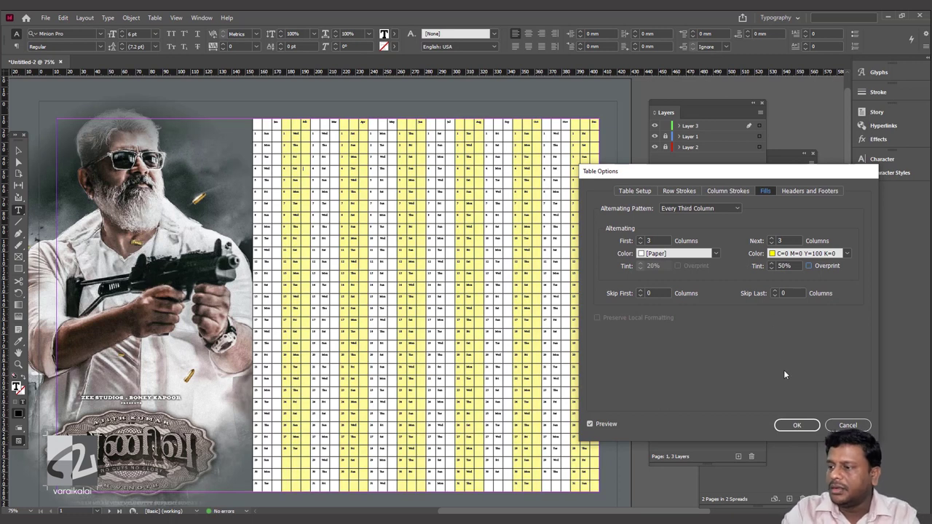
pyautogui.click(786, 423)
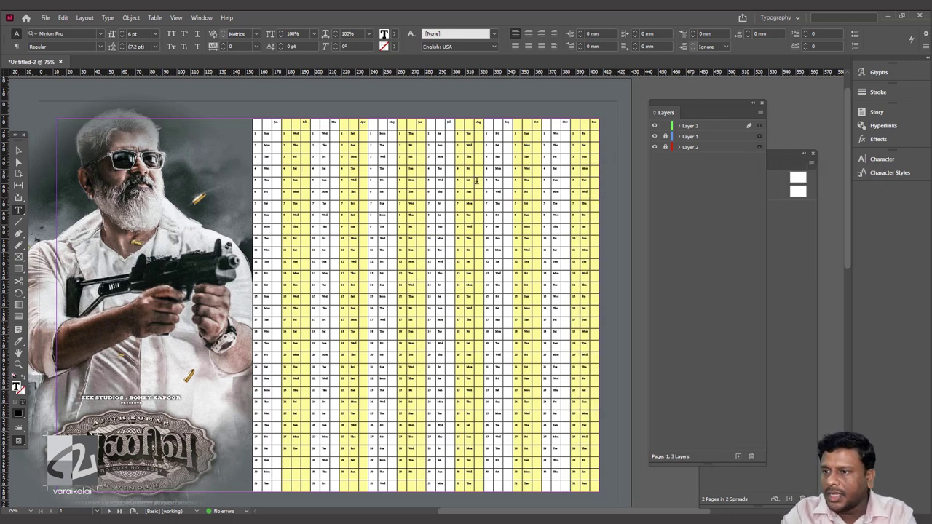
# Step: Select all cells and remove the table's vertical cell lines with a 0 pt stroke
pyautogui.moveTo(255, 124); pyautogui.dragTo(601, 492)
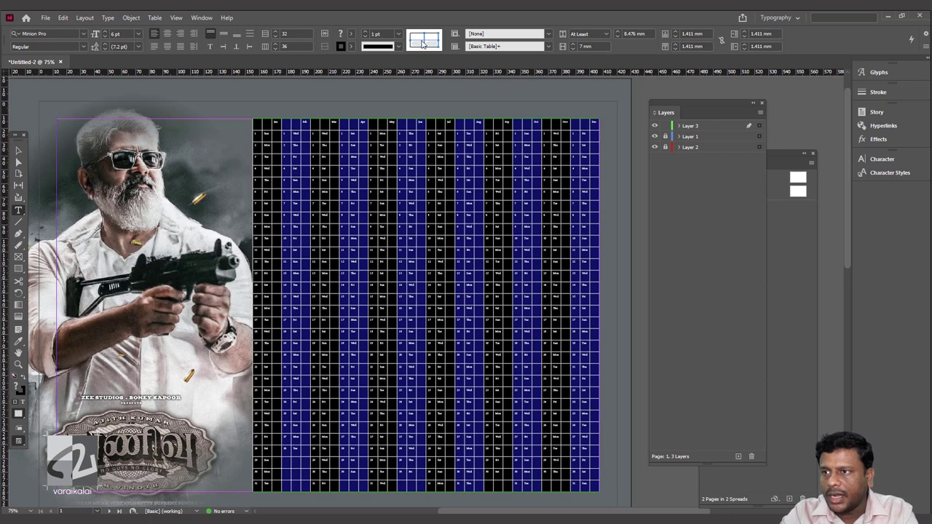
pyautogui.click(432, 40)
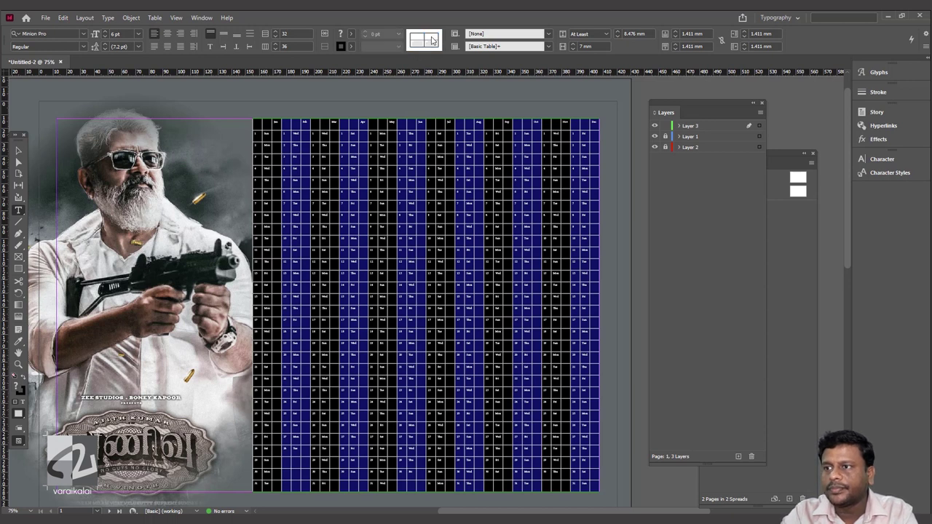
pyautogui.tripleClick(425, 40)
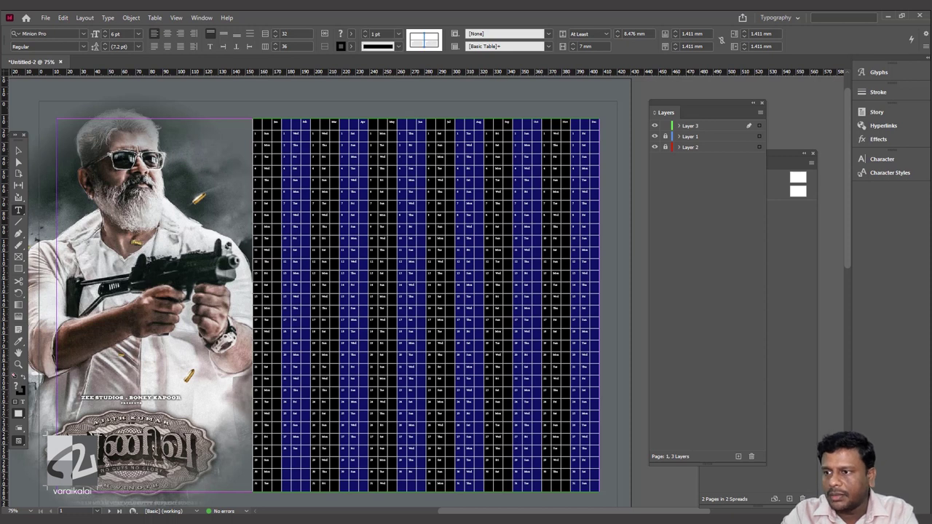
pyautogui.click(425, 40)
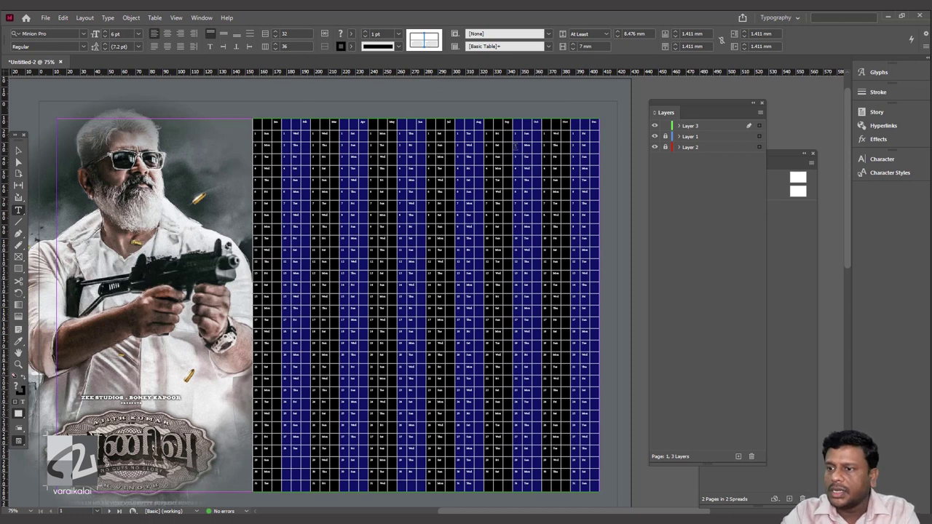
pyautogui.click(398, 33)
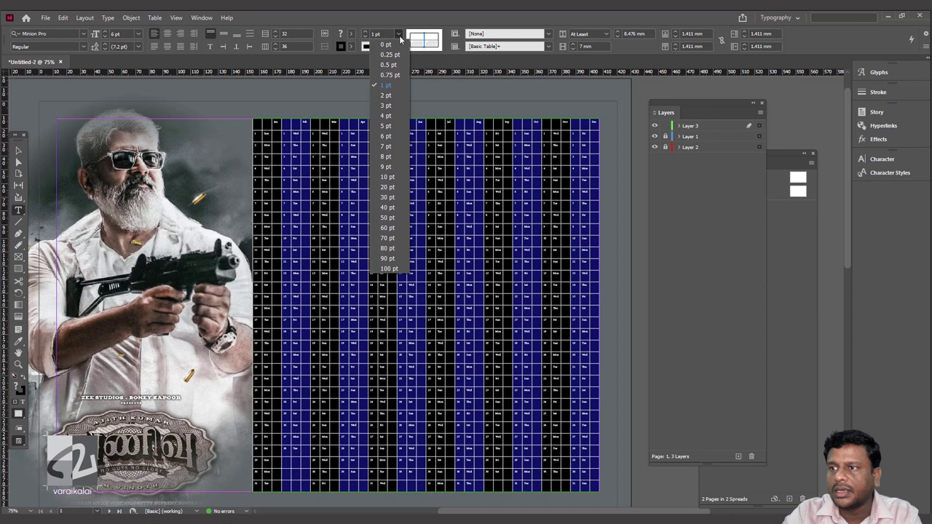
pyautogui.press('Escape')
pyautogui.press('Down')
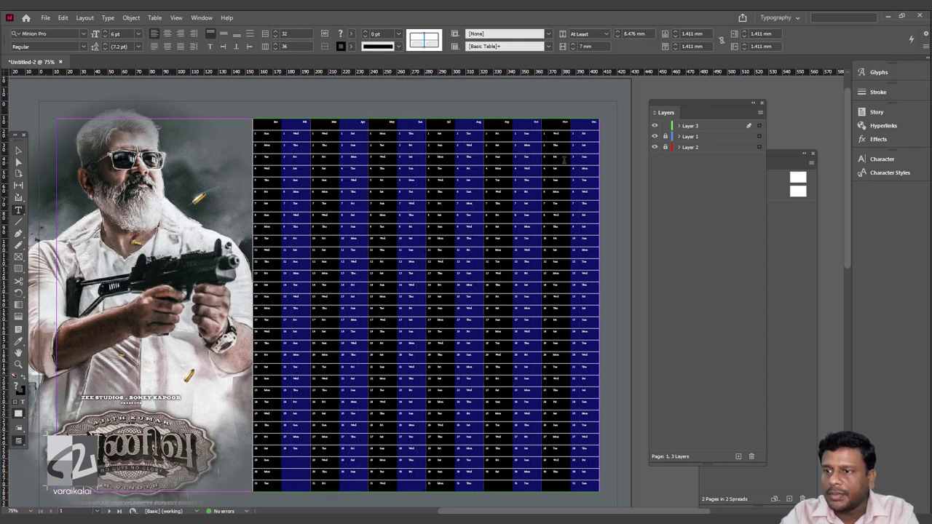
pyautogui.click(498, 284)
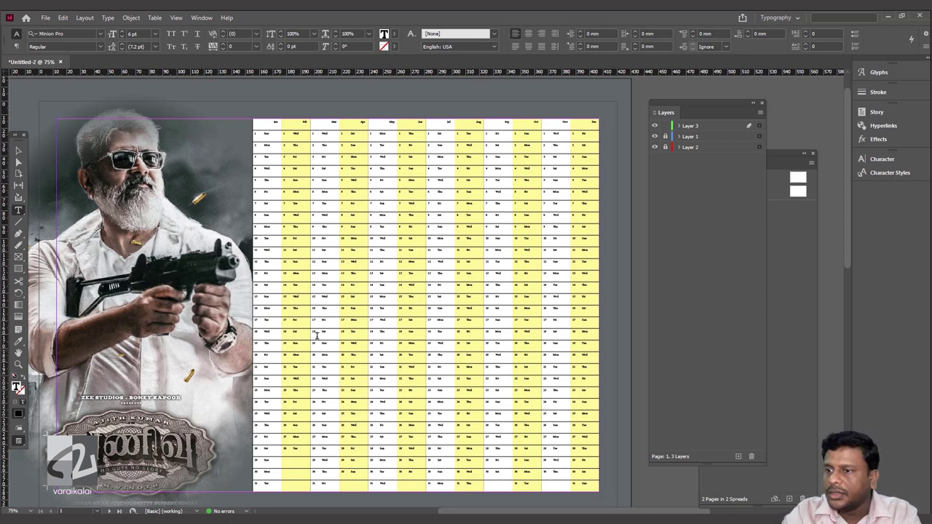
# Step: Set the remaining cell border strokes to 0.25 pt
pyautogui.moveTo(259, 123); pyautogui.dragTo(593, 486)
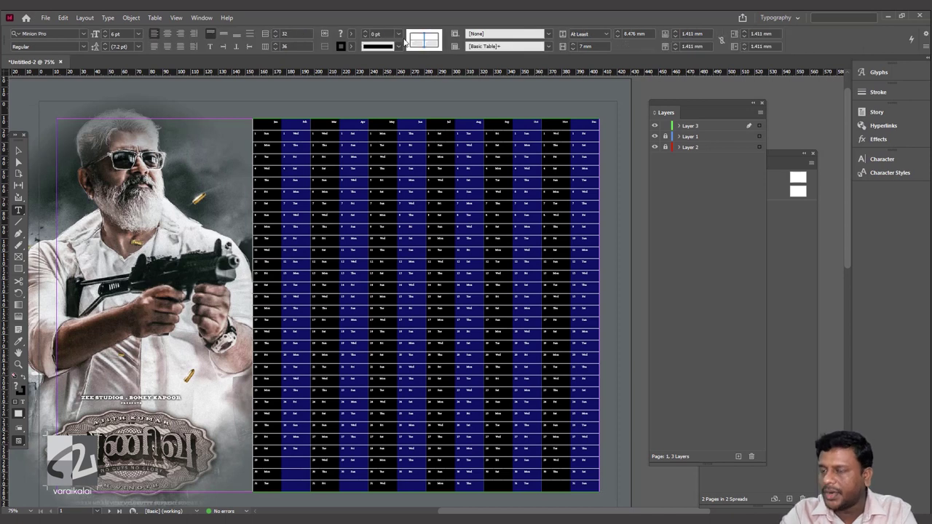
pyautogui.click(432, 45)
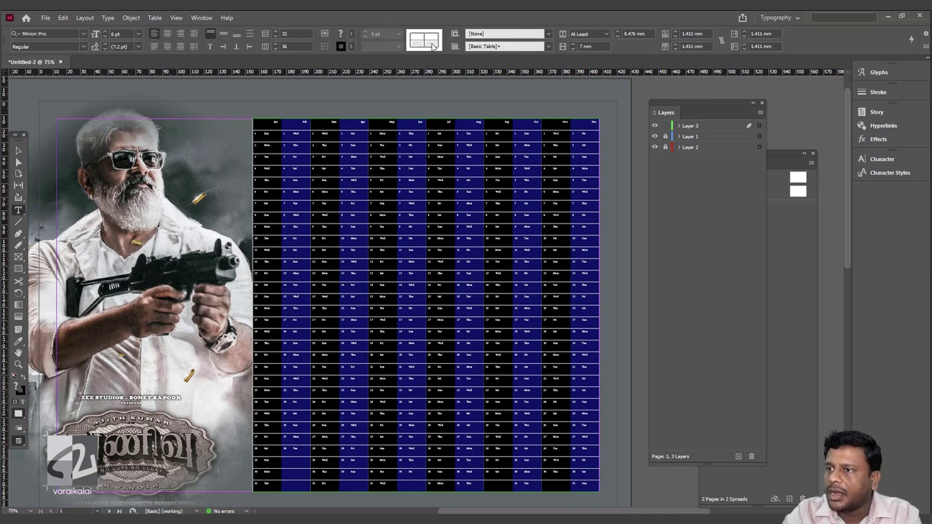
pyautogui.click(434, 44)
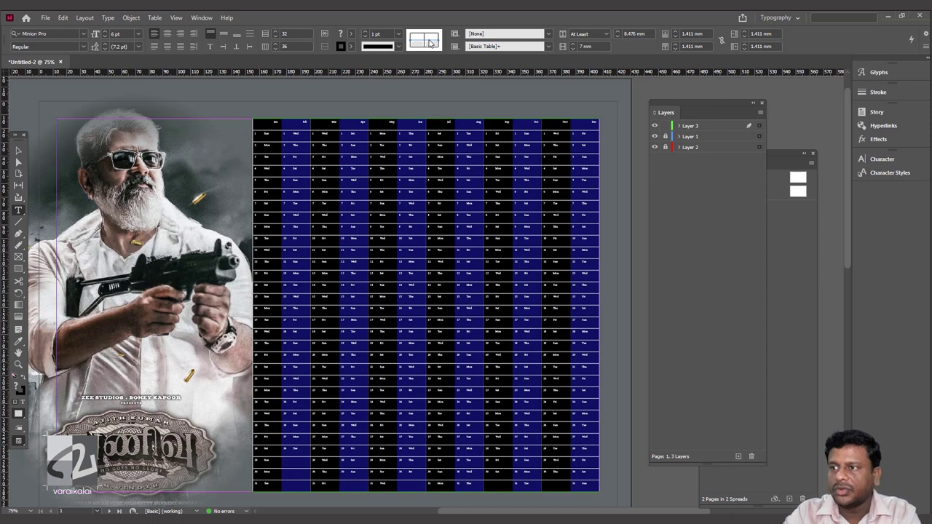
pyautogui.click(399, 34)
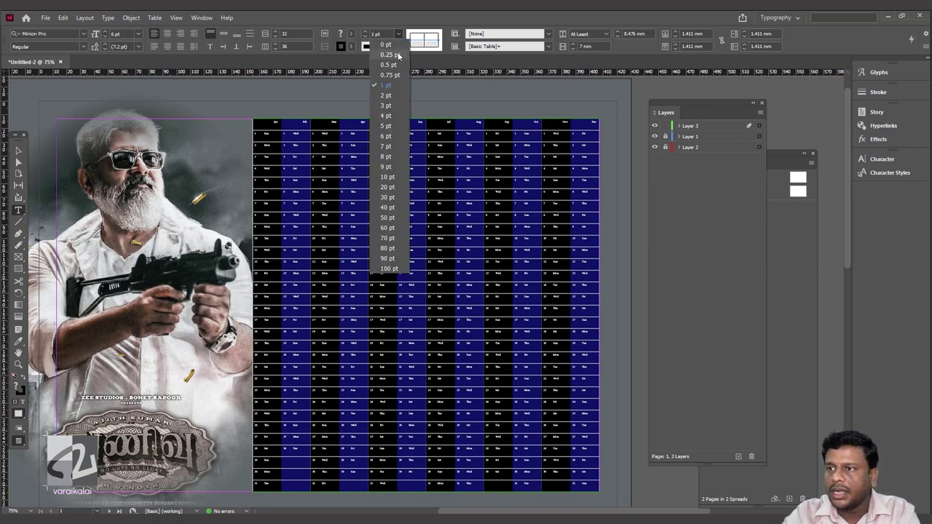
pyautogui.click(398, 55)
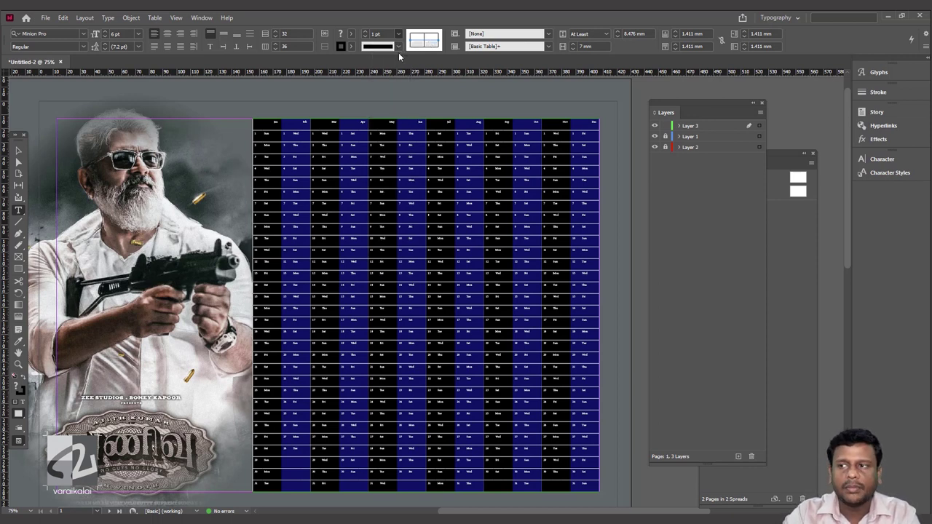
pyautogui.click(364, 188)
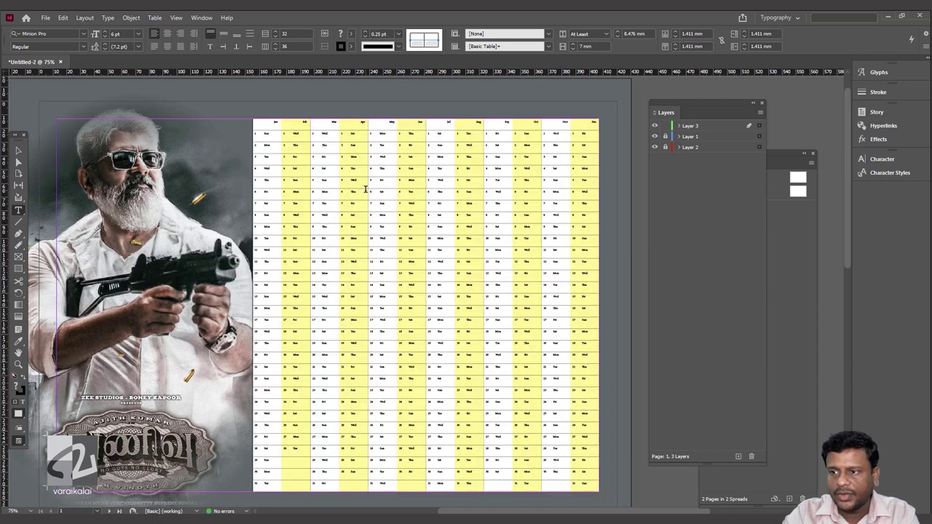
# Step: Select the whole calendar table and lower its cell insets to 1 mm
pyautogui.hotkey('ctrl', '=')
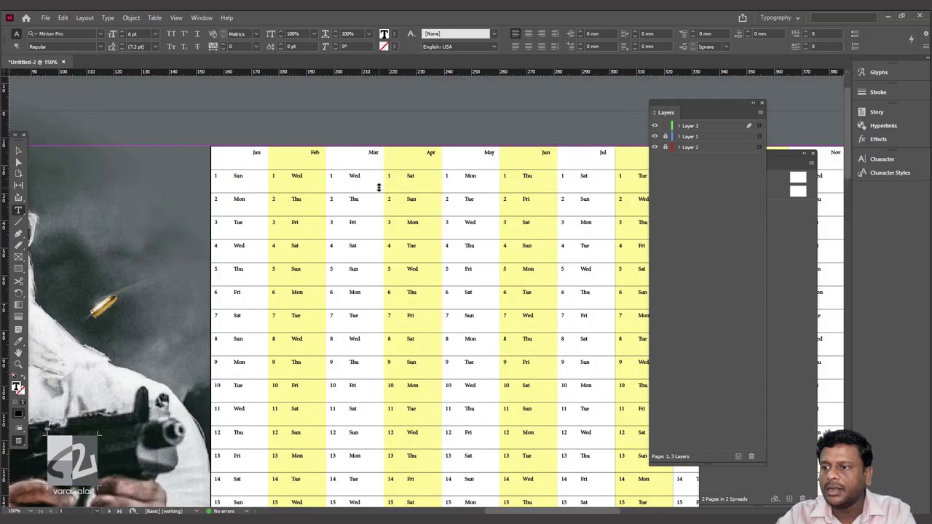
pyautogui.hotkey('ctrl', '-')
pyautogui.scroll(-5, 437, 364)
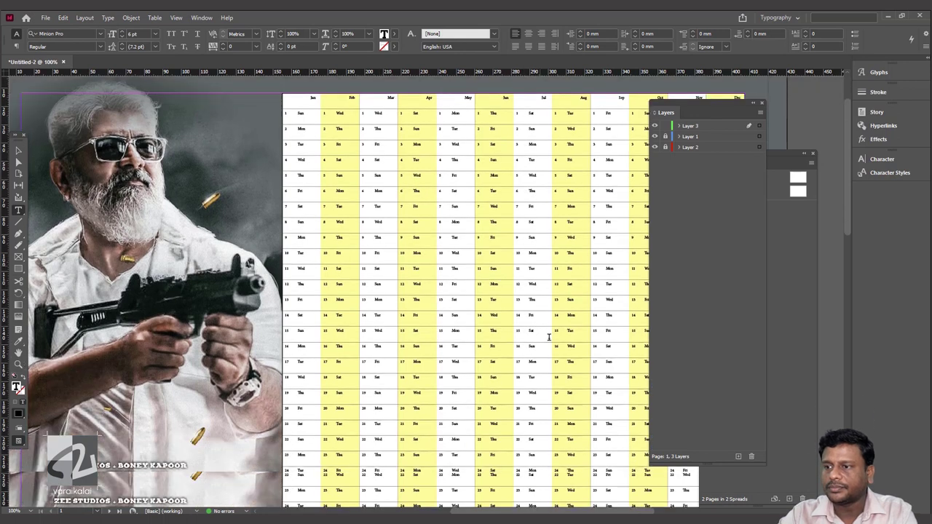
pyautogui.hotkey('ctrl', '-')
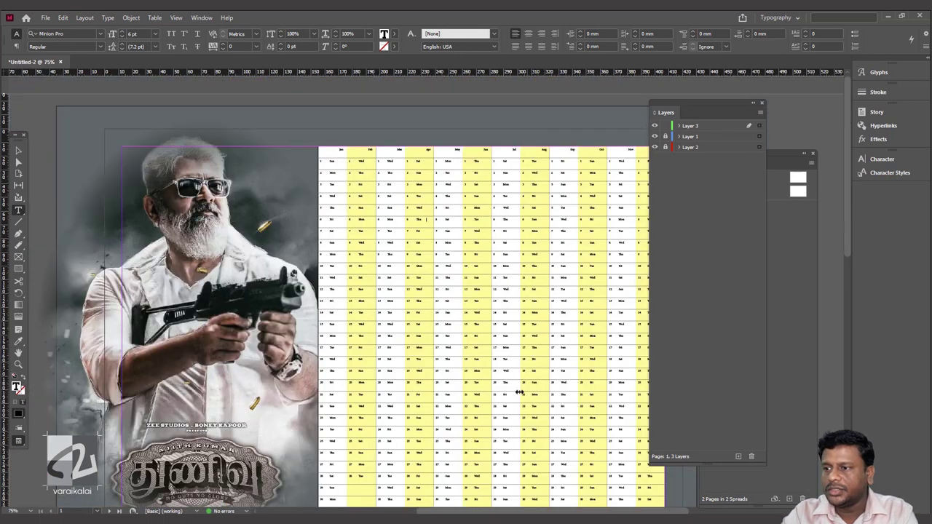
pyautogui.scroll(-3, 517, 389)
pyautogui.moveTo(538, 508); pyautogui.dragTo(575, 511)
pyautogui.hotkey('ctrl', 'alt', 'a')
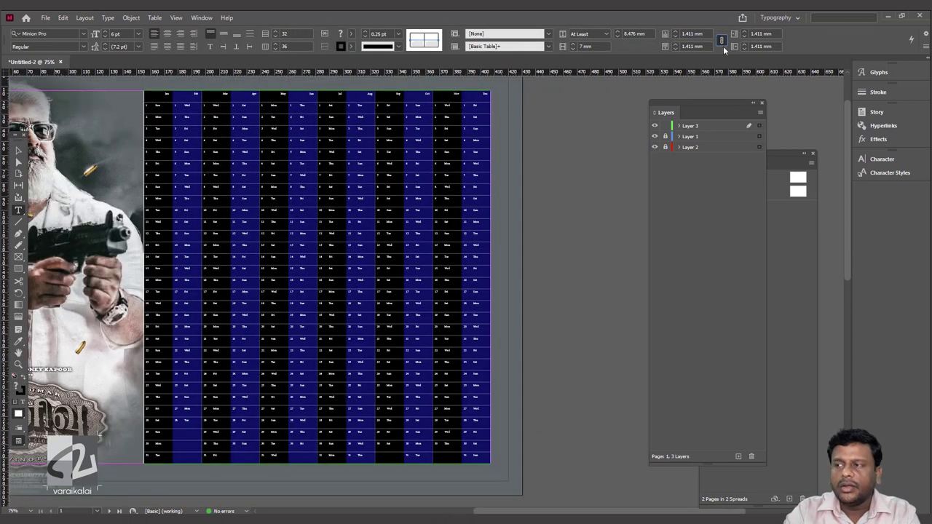
pyautogui.click(676, 37)
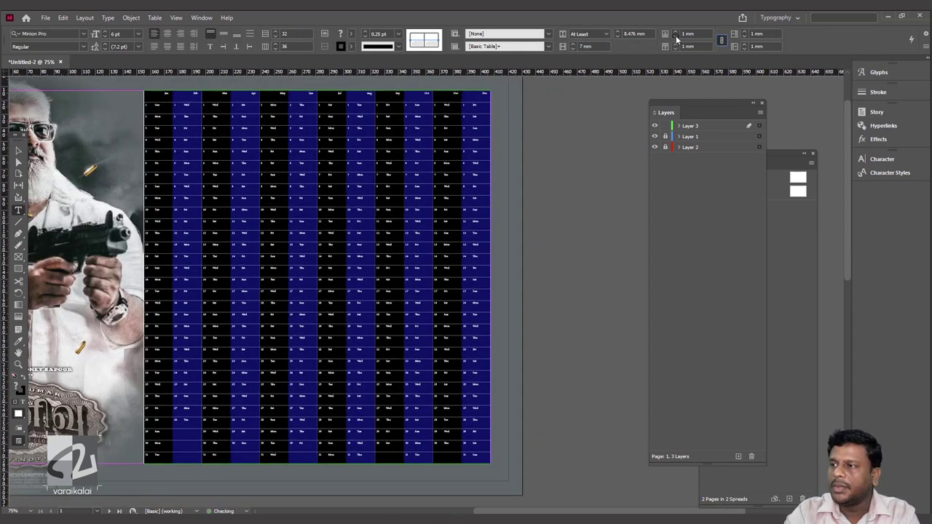
# Step: Set linked cell insets of 0.25 mm on all four sides
pyautogui.click(688, 33)
pyautogui.write('0')
pyautogui.press('Return')
pyautogui.write('.25')
pyautogui.press('Tab')
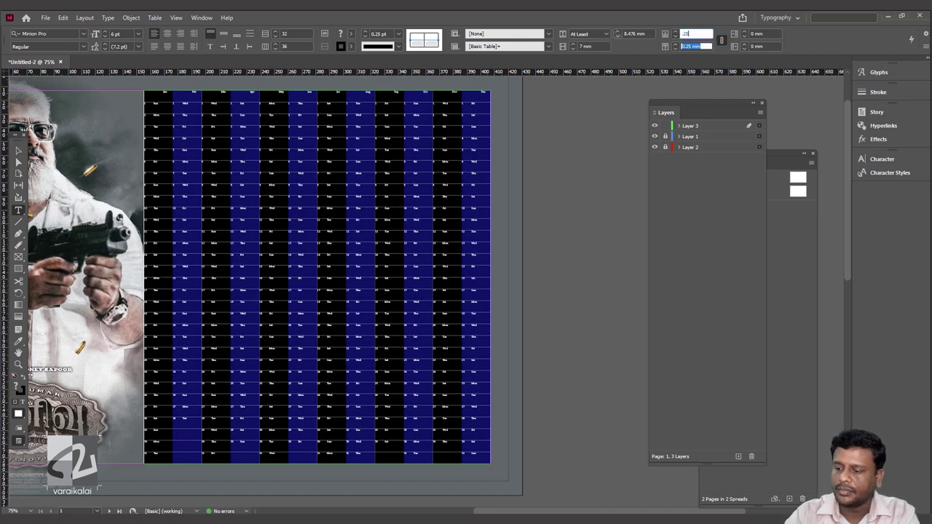
pyautogui.press('Return')
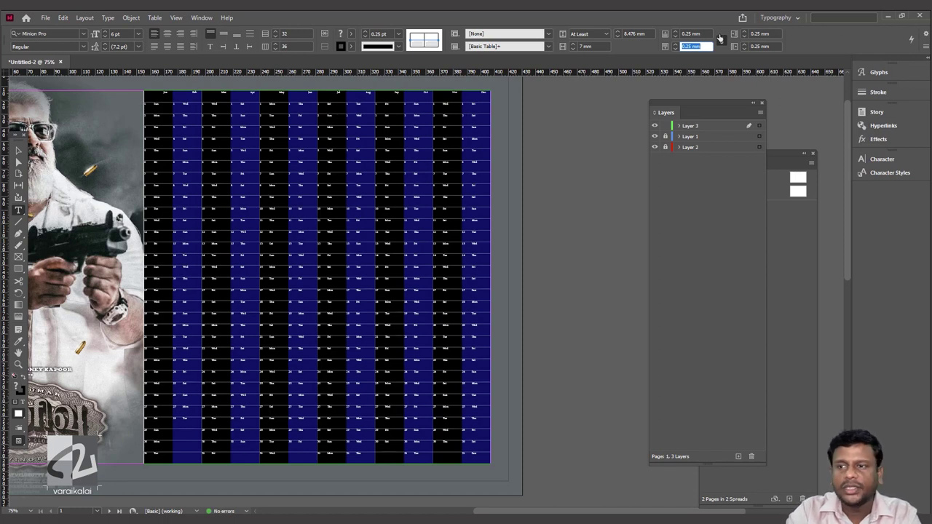
pyautogui.click(720, 39)
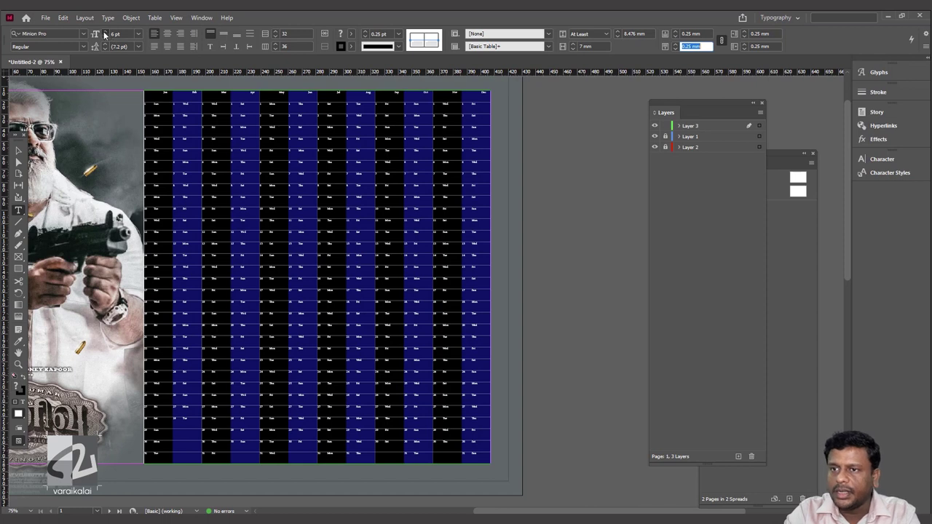
# Step: Step the table text size up through 8, 9 and 10 pt, then set it to 9.5 pt
pyautogui.press('Return')
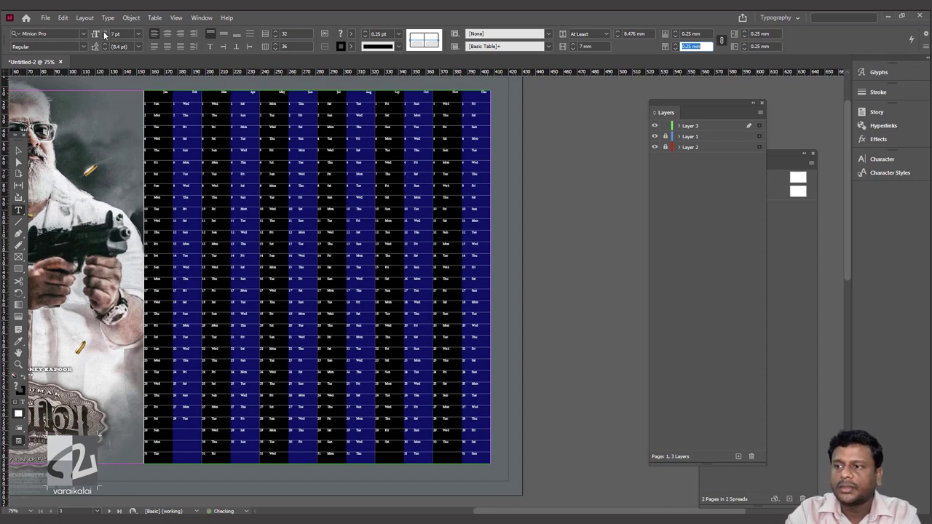
pyautogui.click(104, 33)
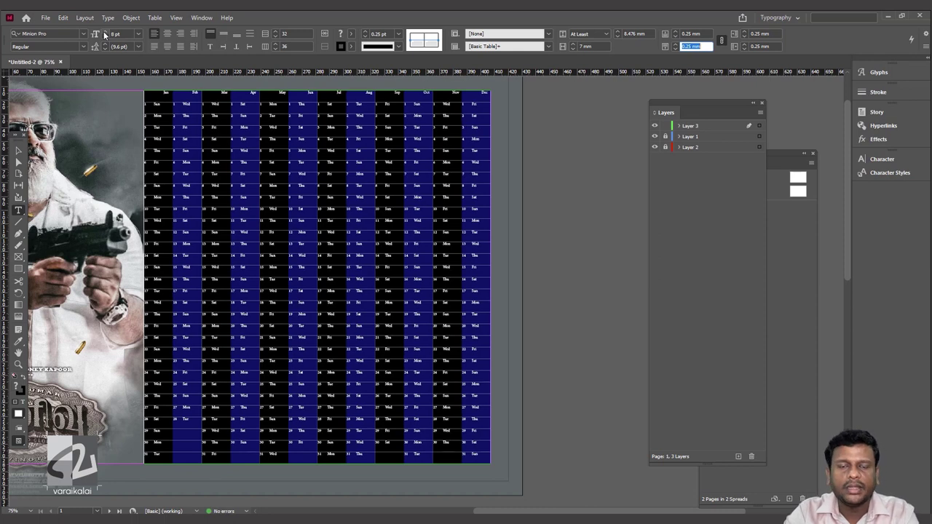
pyautogui.click(104, 33)
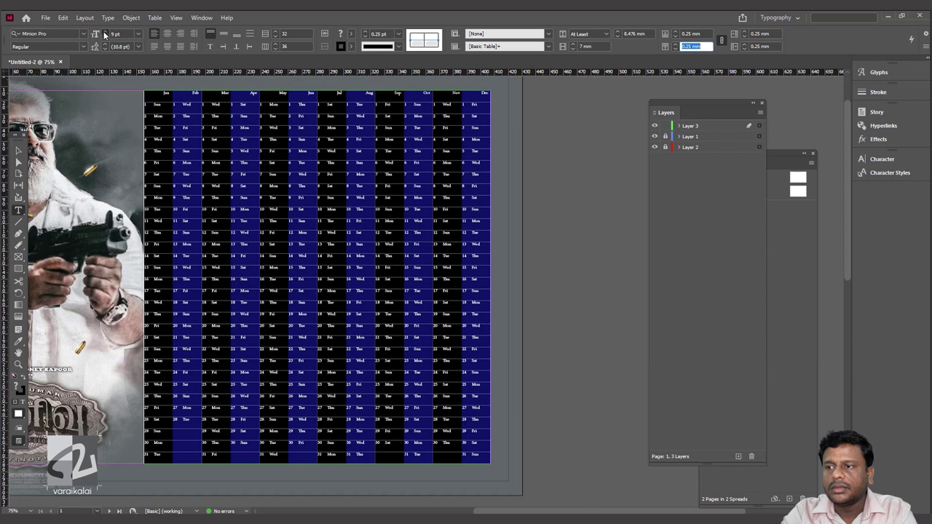
pyautogui.click(104, 34)
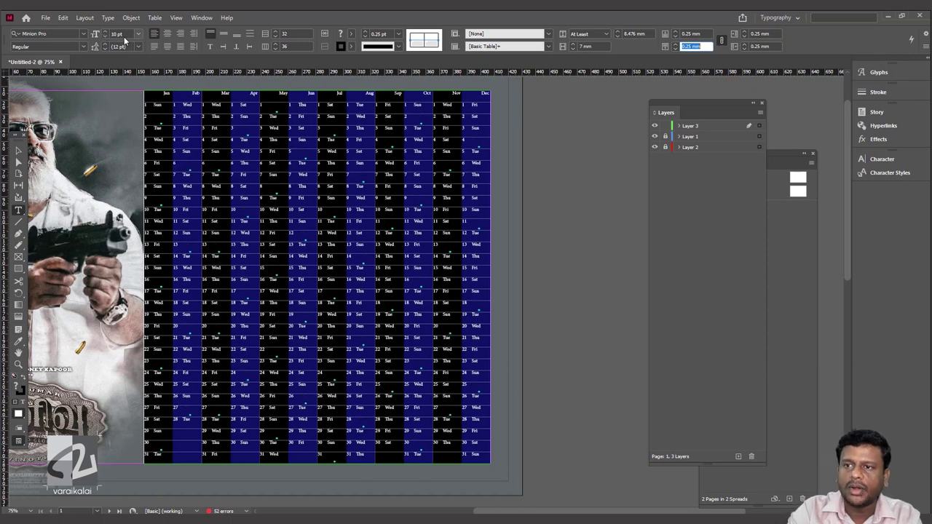
pyautogui.click(121, 34)
pyautogui.write('8.5')
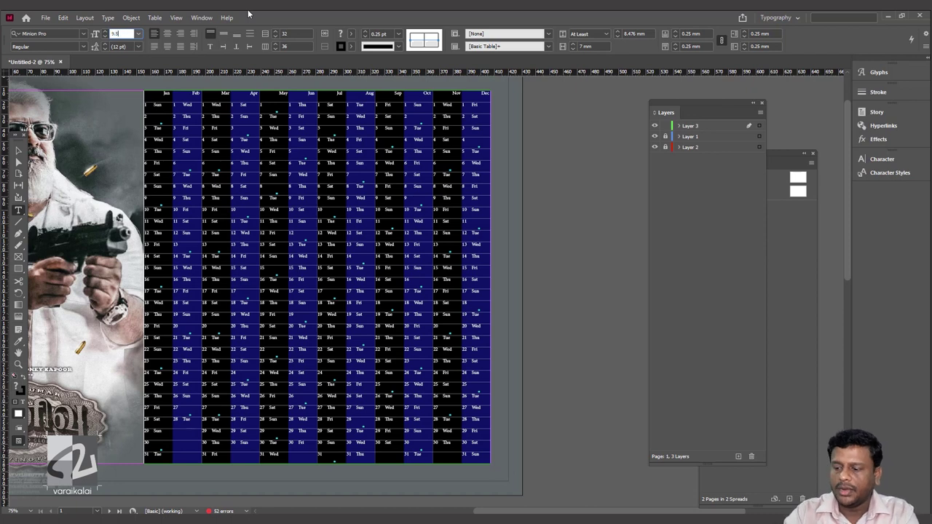
pyautogui.press('Return')
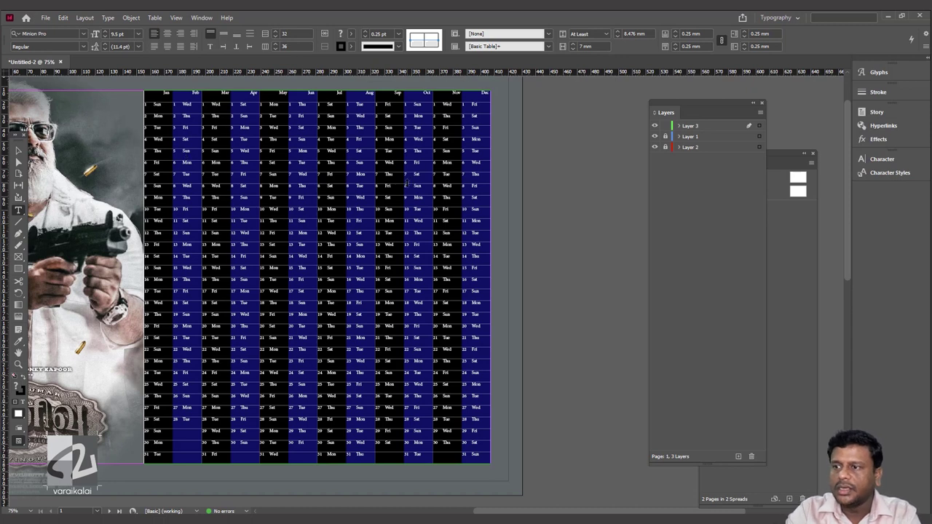
pyautogui.rightClick(343, 151)
pyautogui.moveTo(376, 169)
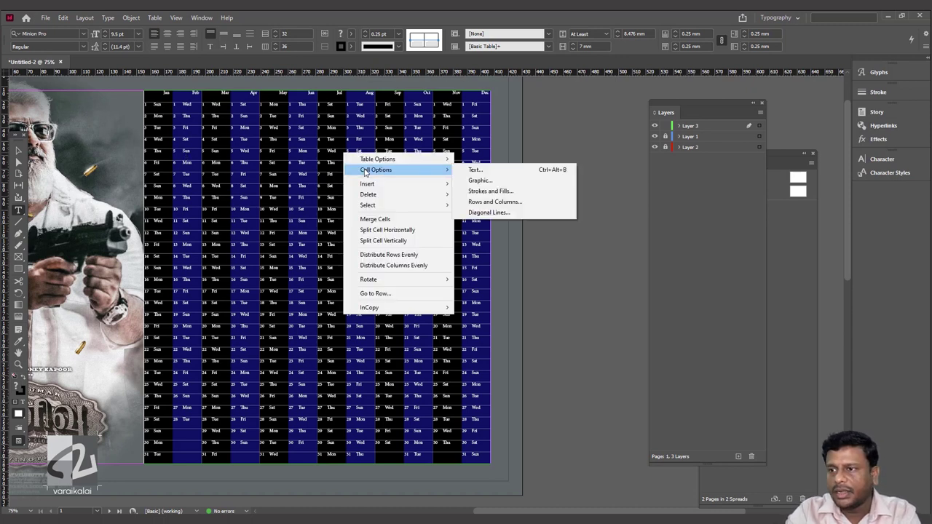
# Step: Set the cells' vertical justification to Align Center in Cell Options > Text
pyautogui.click(487, 171)
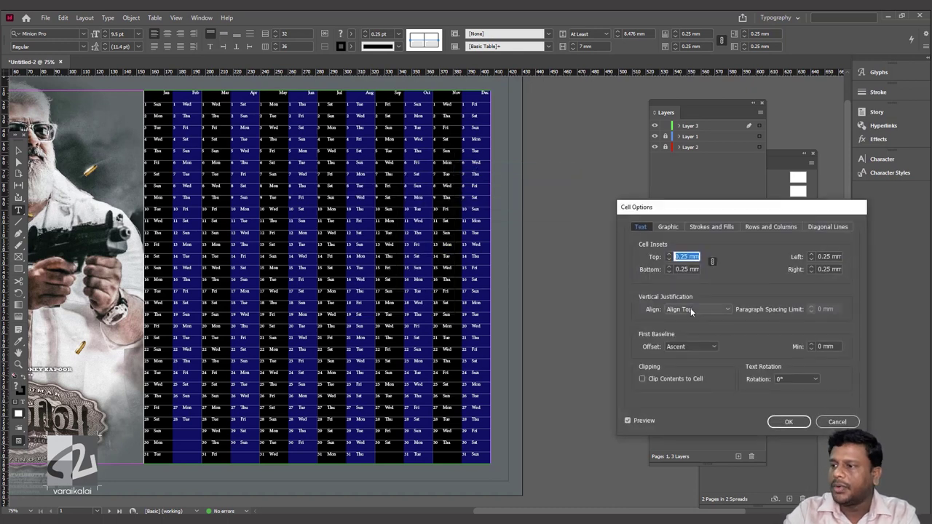
pyautogui.click(691, 310)
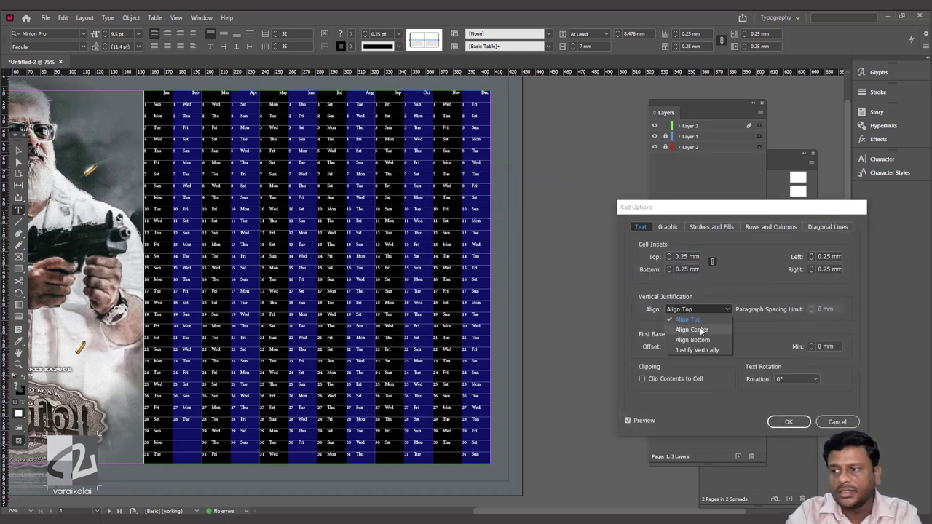
pyautogui.click(700, 323)
pyautogui.press('Down')
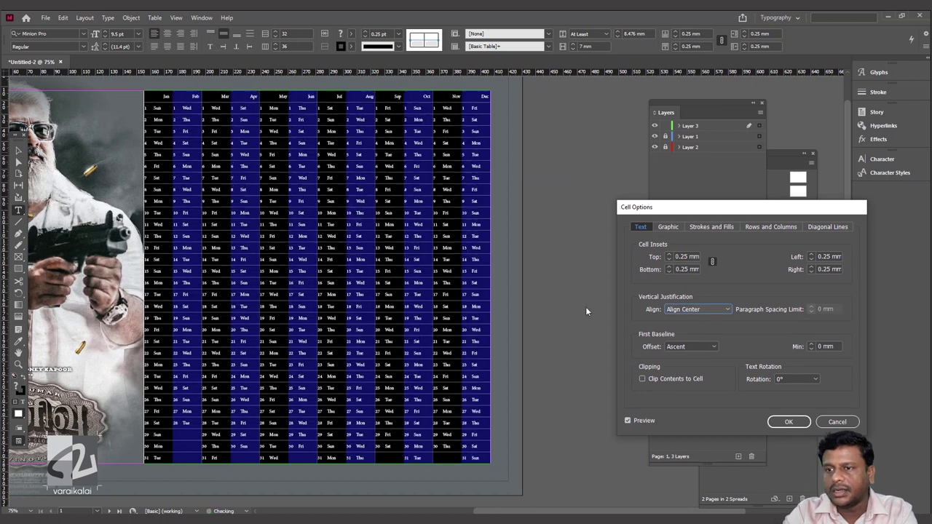
pyautogui.click(787, 424)
pyautogui.click(372, 241)
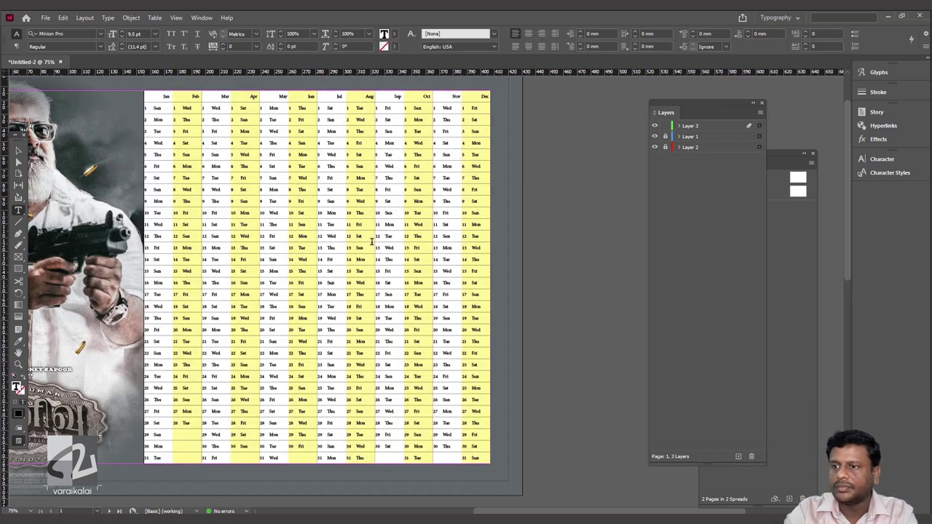
pyautogui.hotkey('ctrl', '=')
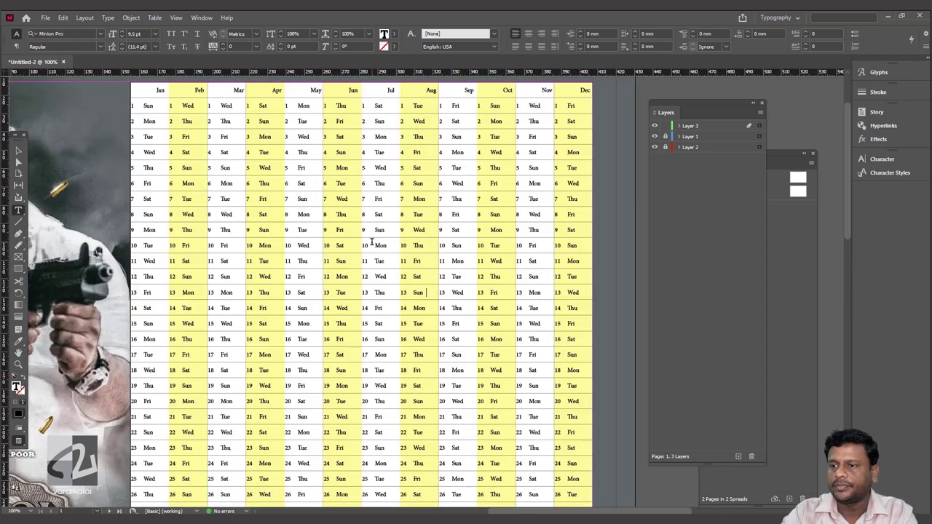
# Step: Zoom out, select the January and February date numbers, and bring up the Window > Styles list
pyautogui.hotkey('ctrl', '-')
pyautogui.scroll(-3, 372, 242)
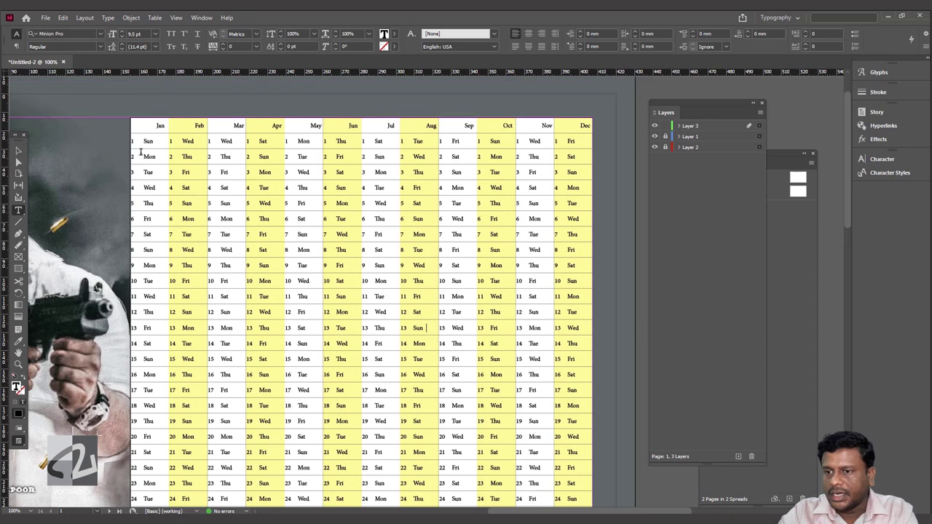
pyautogui.moveTo(134, 140); pyautogui.dragTo(138, 345)
pyautogui.moveTo(137, 357); pyautogui.dragTo(178, 409)
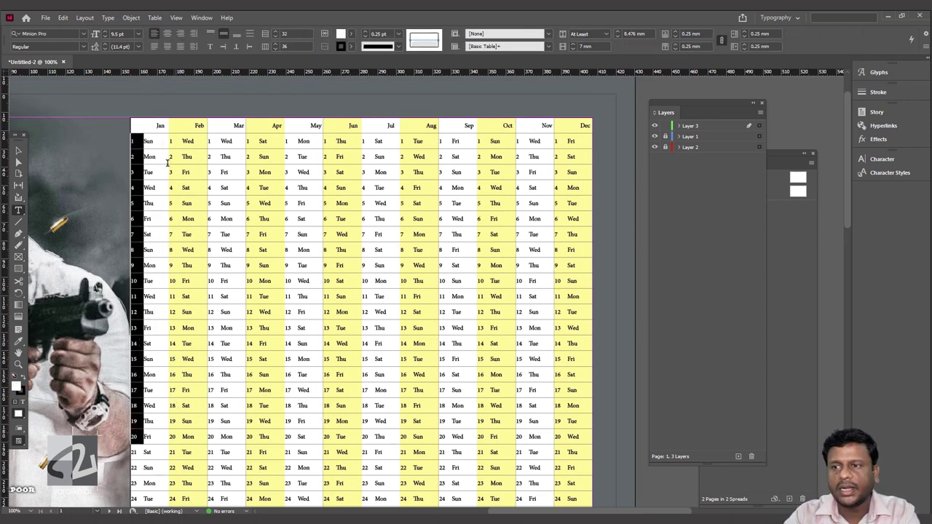
pyautogui.moveTo(177, 137); pyautogui.dragTo(175, 450)
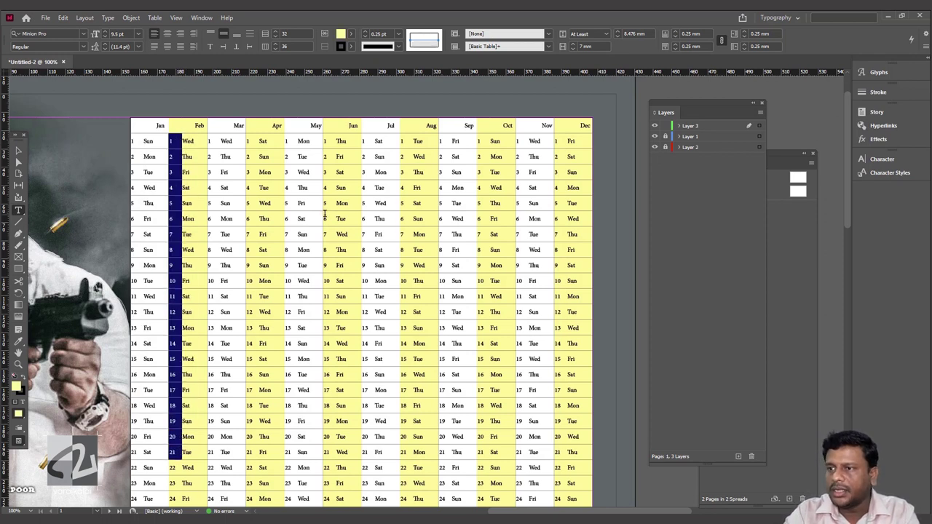
pyautogui.click(201, 18)
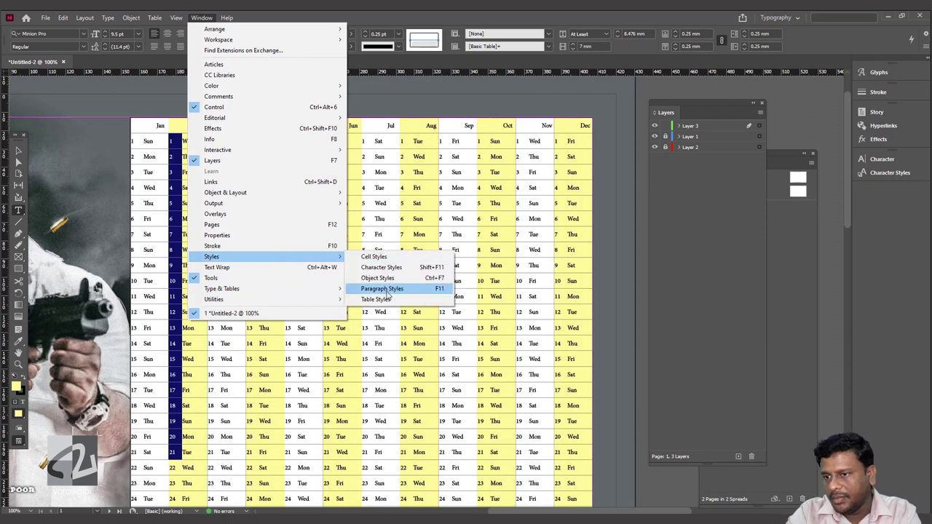
# Step: Show the Paragraph Styles panel beside the table and select the January date-number column
pyautogui.moveTo(211, 256)
pyautogui.click(387, 291)
pyautogui.moveTo(787, 160); pyautogui.dragTo(528, 155)
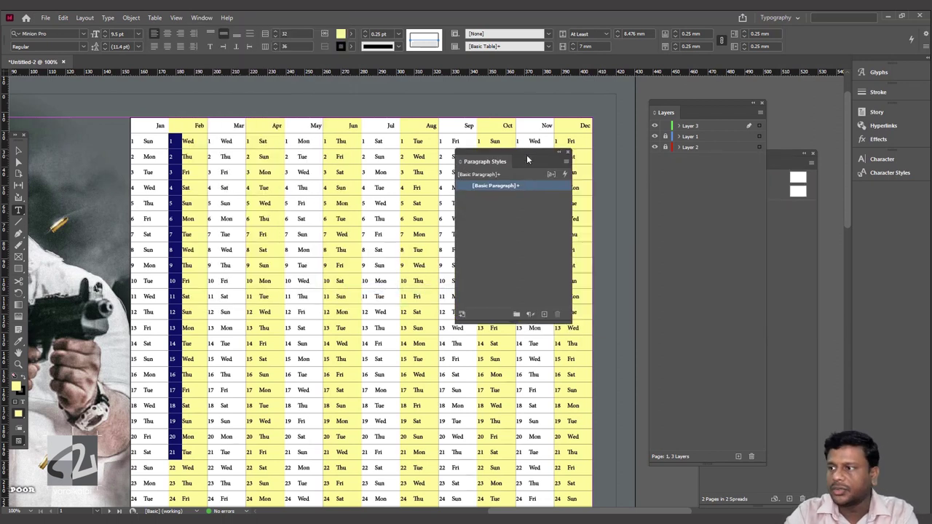
pyautogui.moveTo(135, 141)
pyautogui.mouseDown()
pyautogui.moveTo(136, 504)
pyautogui.moveTo(137, 453)
pyautogui.mouseUp()
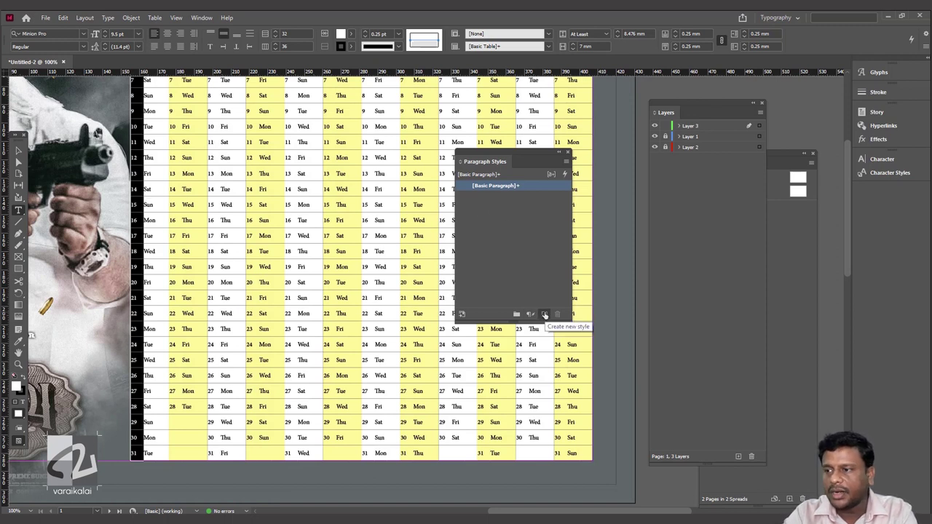
# Step: Create a paragraph style named Dates with shortcut Ctrl+Alt+Num 1
pyautogui.click(545, 314)
pyautogui.click(508, 197)
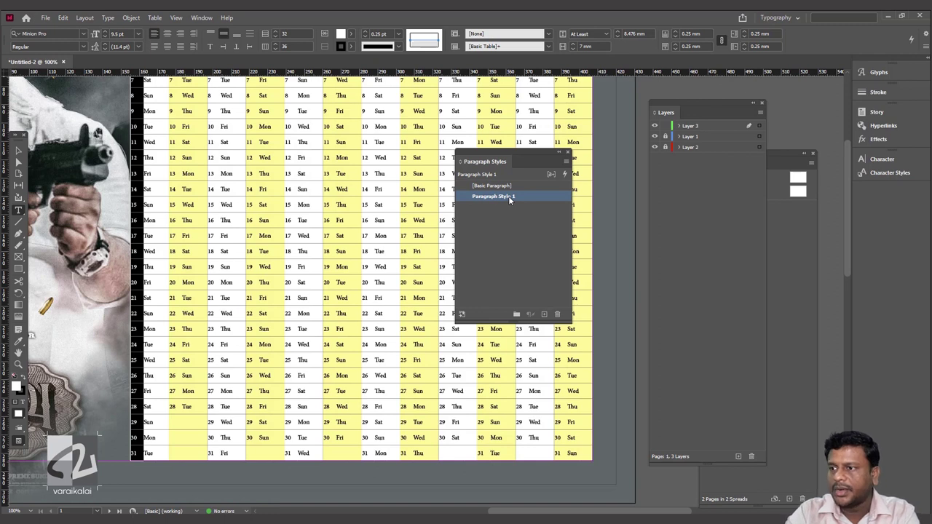
pyautogui.doubleClick(508, 196)
pyautogui.write('Dates')
pyautogui.press('Tab')
pyautogui.press('ctrl+alt+KP_1')
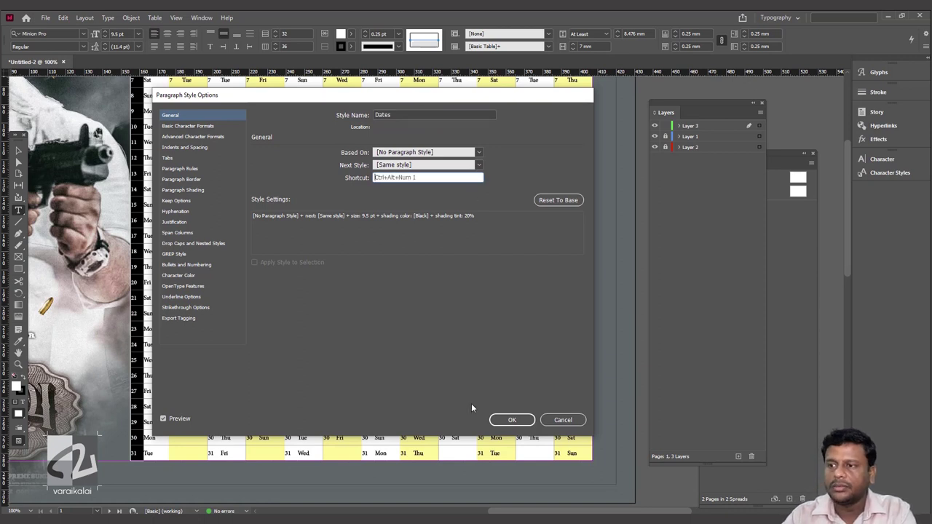
pyautogui.click(512, 420)
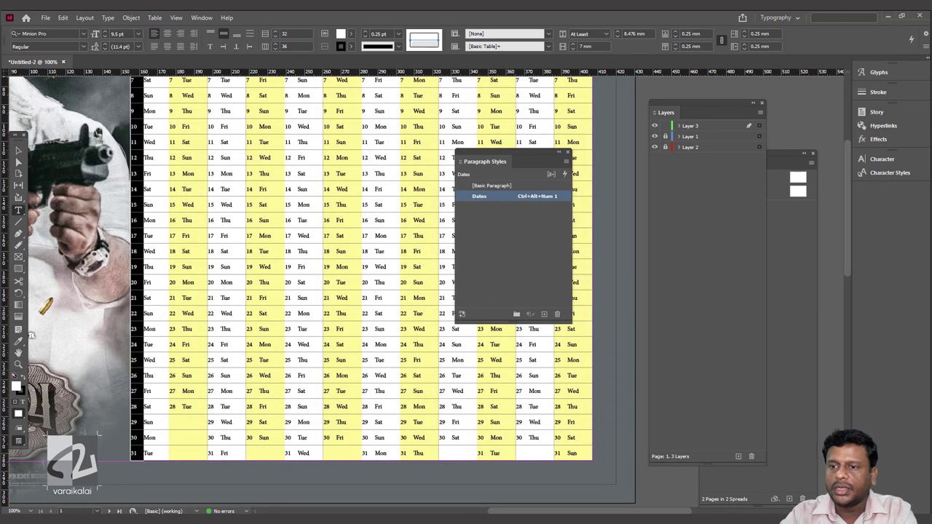
pyautogui.scroll(2, 189, 416)
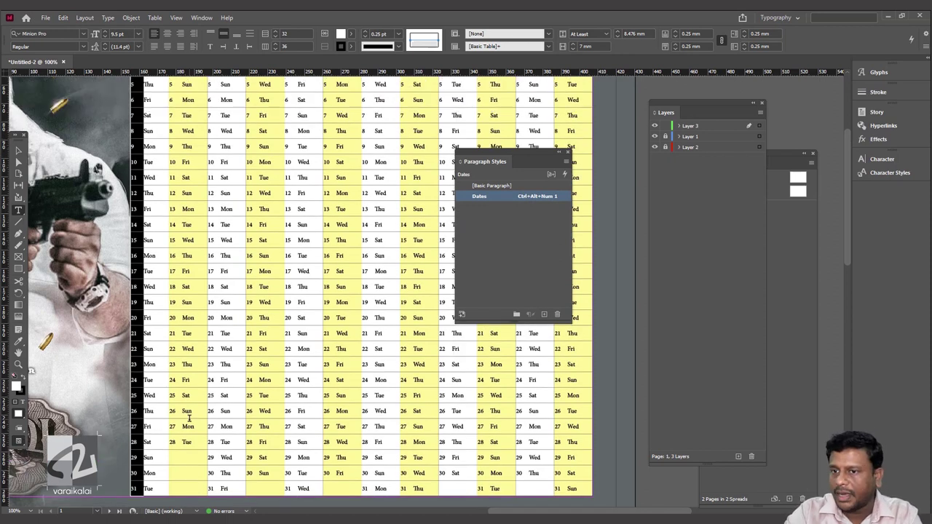
# Step: Right-align and bold the January date numbers, then redefine the Dates style to match
pyautogui.scroll(4, 168, 321)
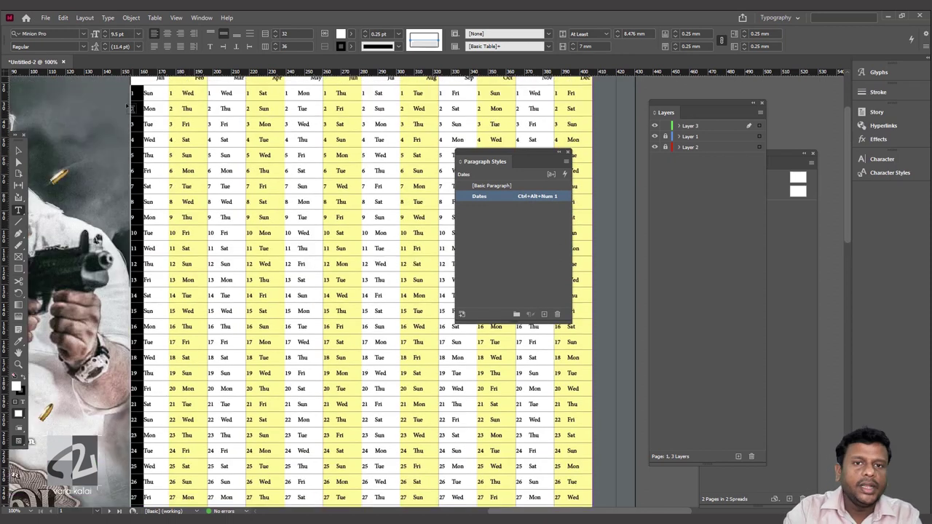
pyautogui.click(180, 33)
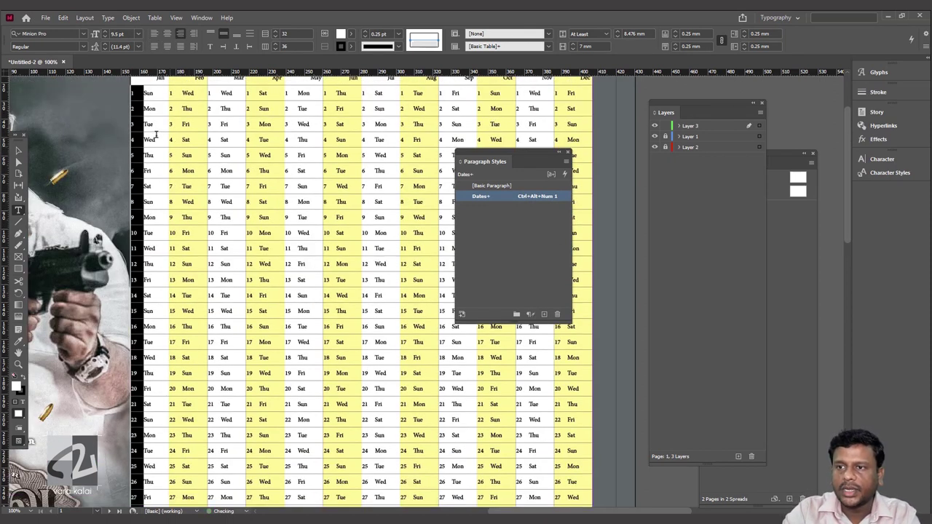
pyautogui.click(83, 46)
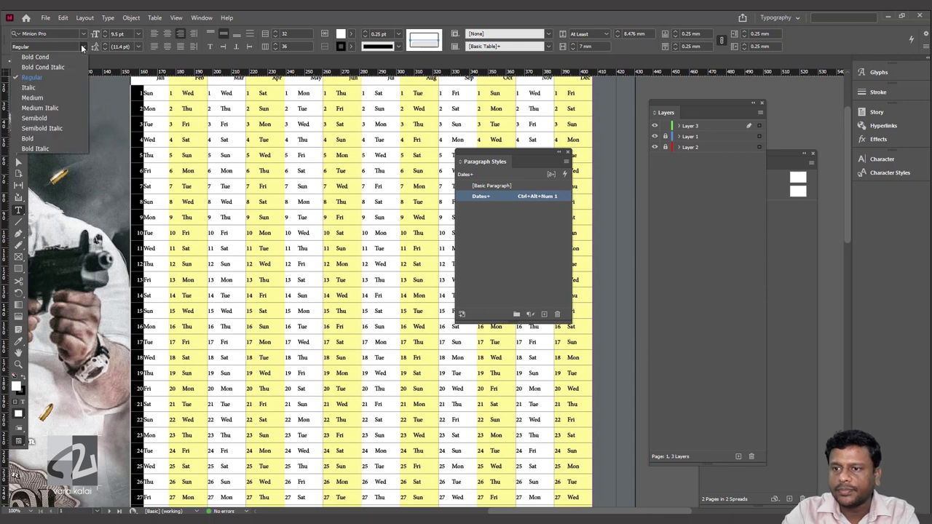
pyautogui.click(52, 136)
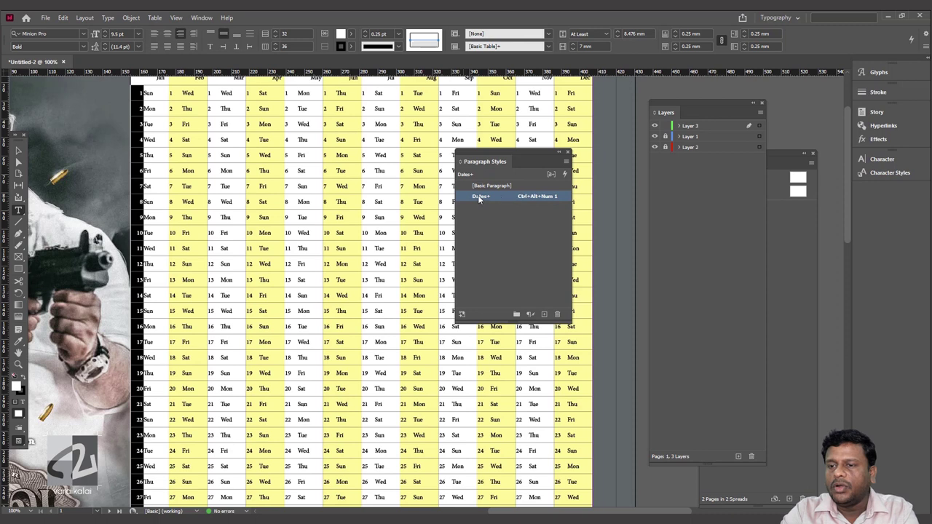
pyautogui.moveTo(502, 198)
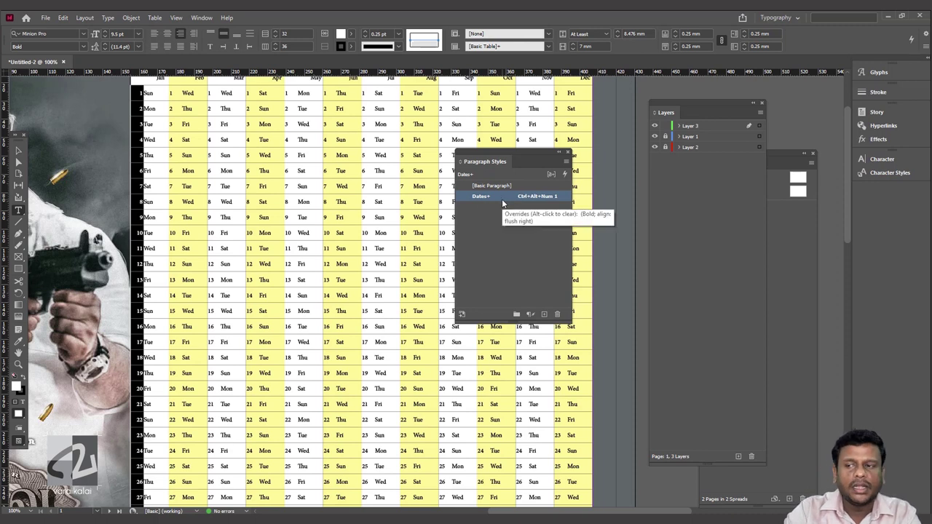
pyautogui.rightClick(503, 204)
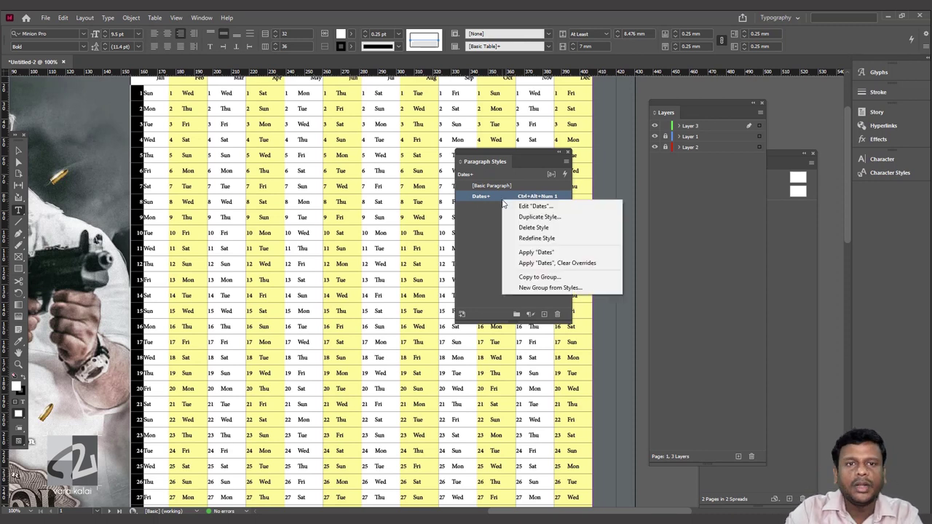
pyautogui.click(537, 239)
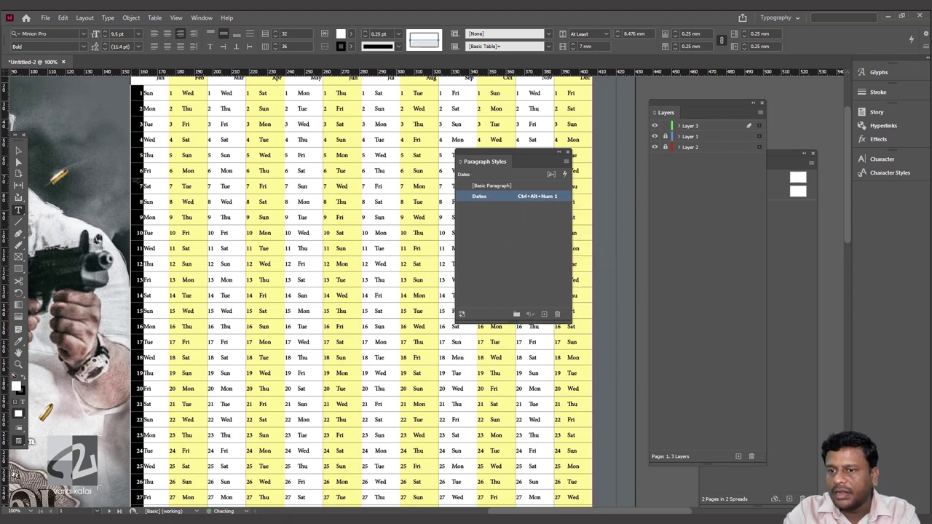
pyautogui.click(145, 142)
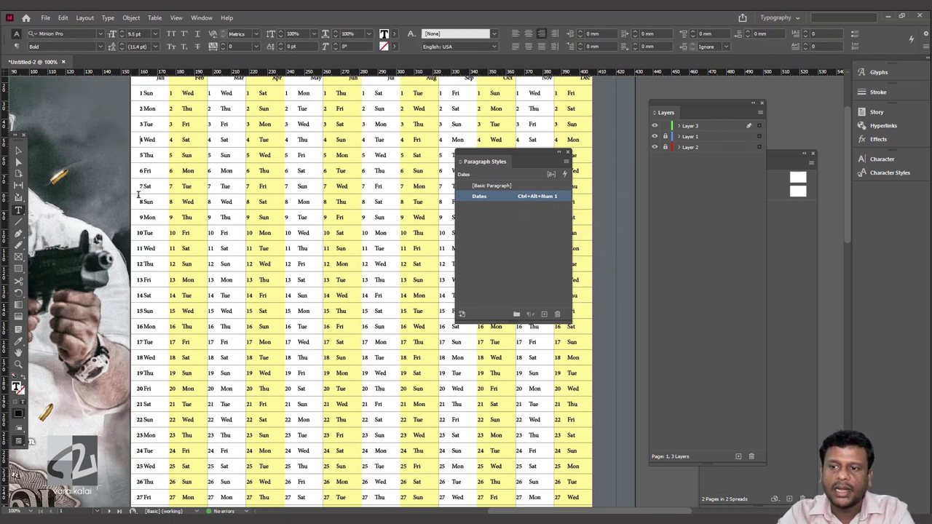
pyautogui.scroll(3, 167, 223)
# Step: Apply the Dates style to February's date-number column
pyautogui.moveTo(174, 187); pyautogui.dragTo(173, 484)
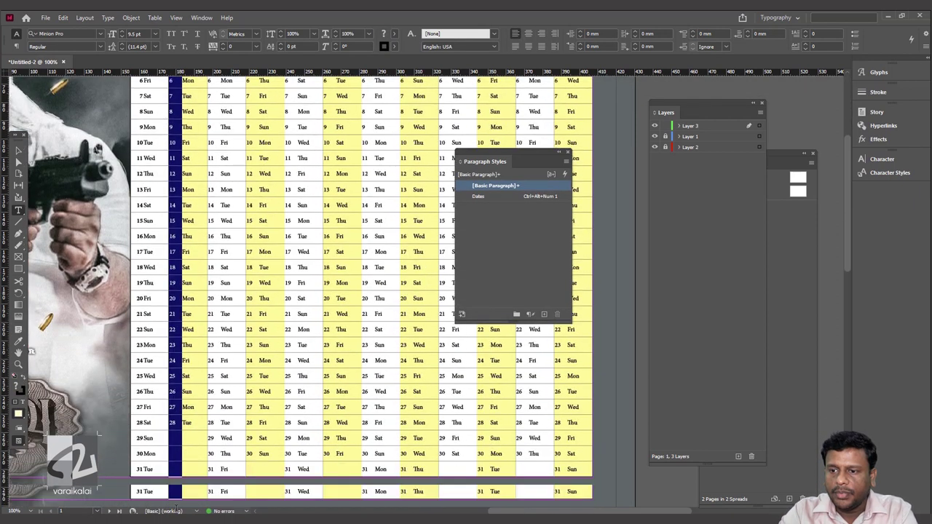
pyautogui.moveTo(173, 484); pyautogui.dragTo(174, 502)
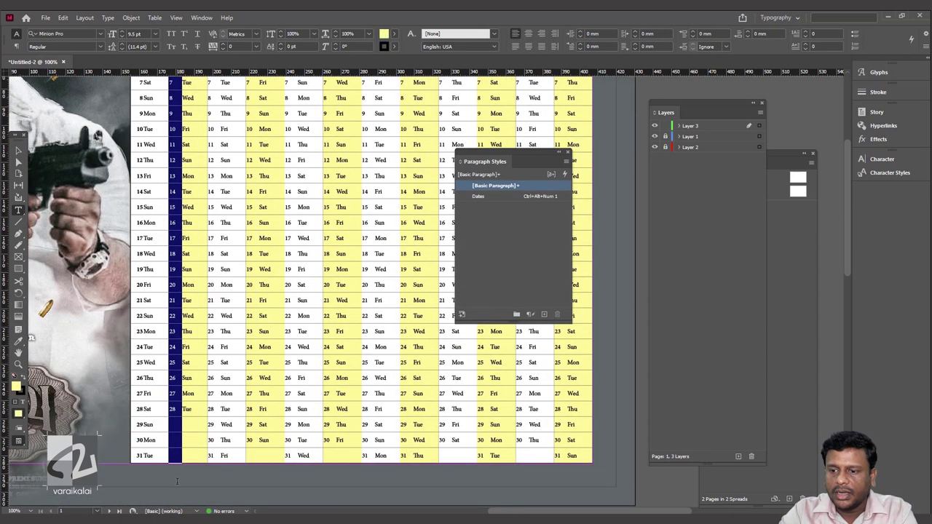
pyautogui.click(493, 194)
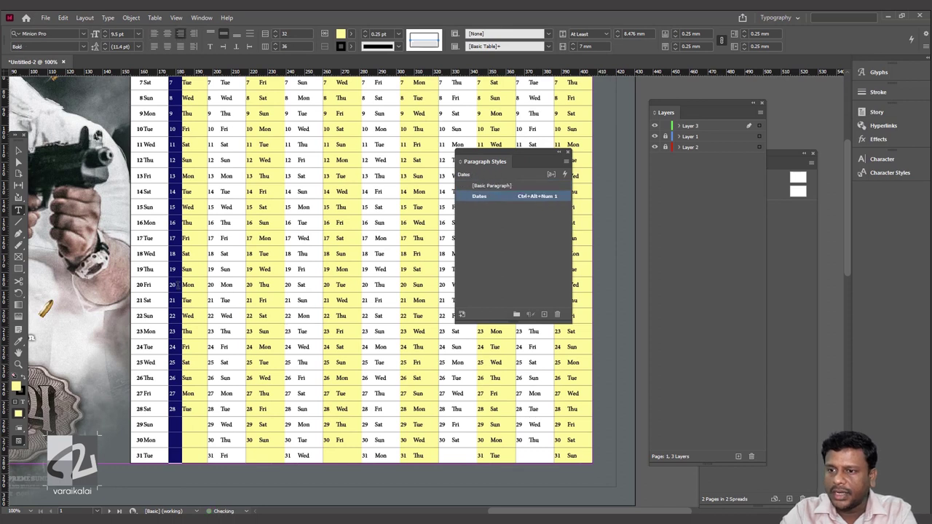
pyautogui.click(234, 212)
# Step: Zoom out and select the January weekday-name column
pyautogui.hotkey('ctrl', '-')
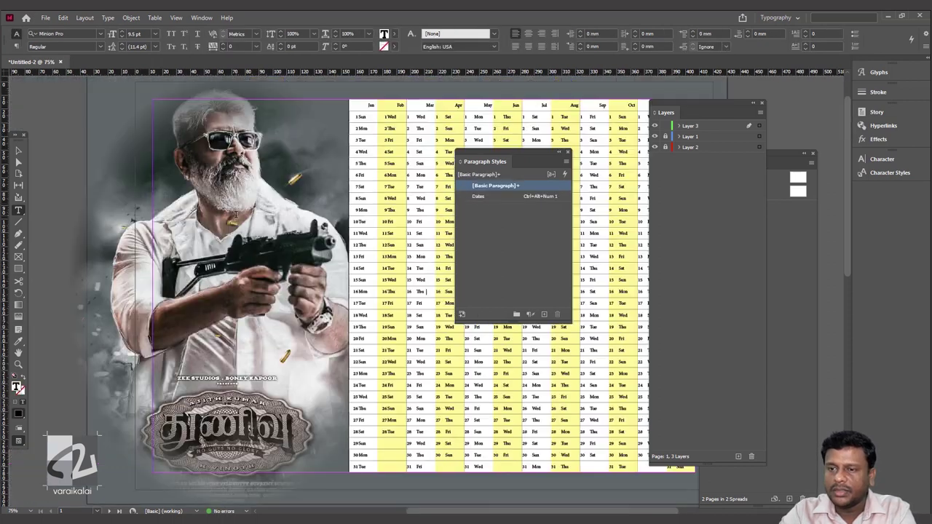
pyautogui.scroll(-1, 468, 475)
pyautogui.moveTo(460, 511); pyautogui.dragTo(505, 511)
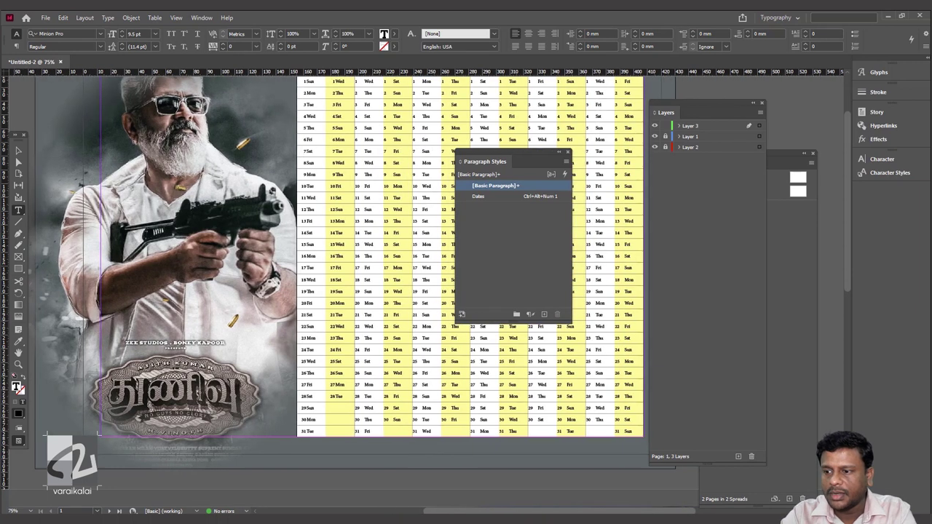
pyautogui.scroll(2, 225, 161)
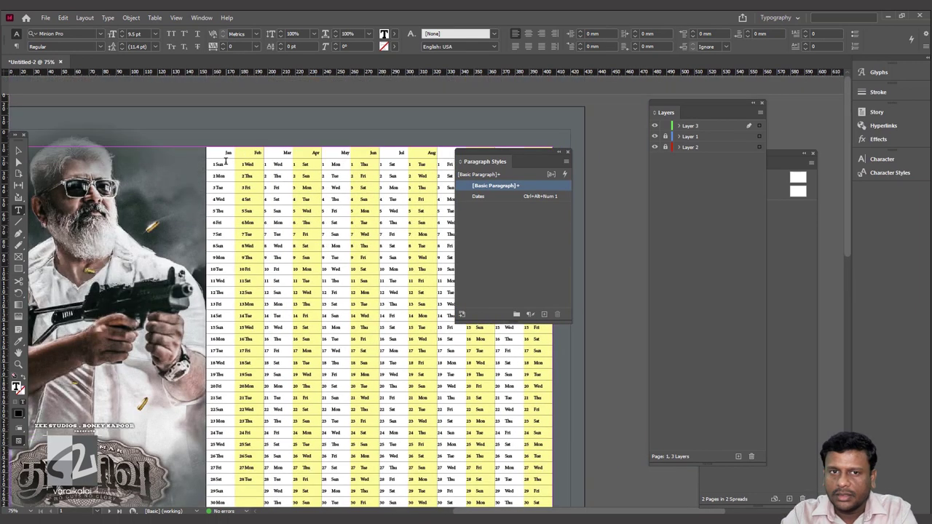
pyautogui.moveTo(223, 163); pyautogui.dragTo(220, 492)
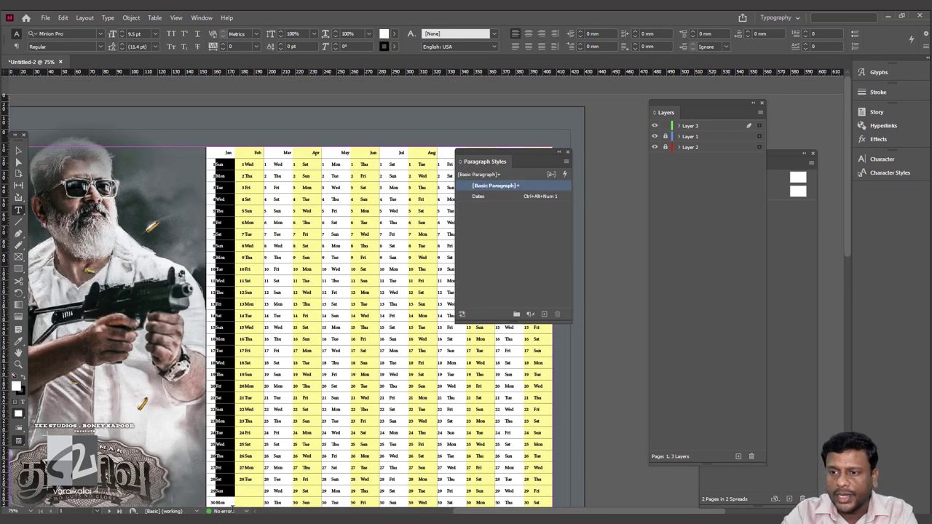
pyautogui.scroll(-3, 221, 480)
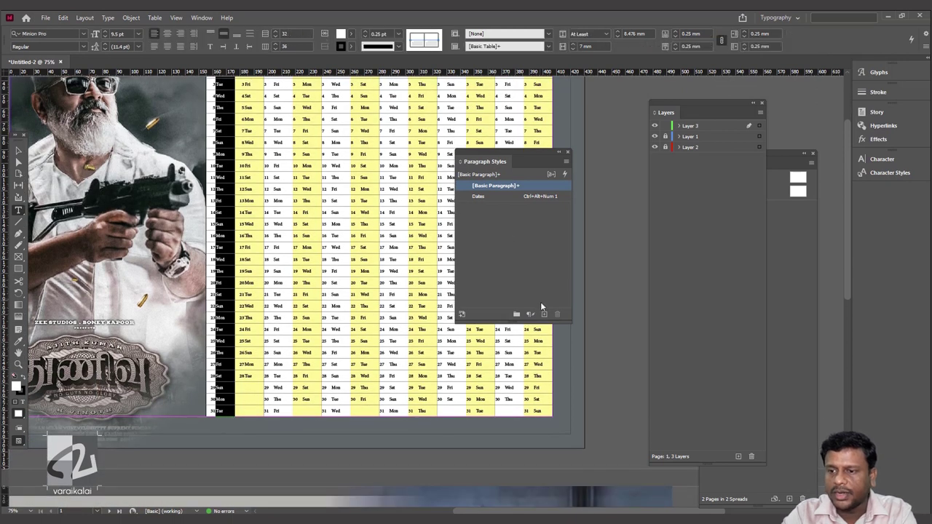
# Step: Create a paragraph style named Weekdays with shortcut Ctrl+Alt+Num 2
pyautogui.click(544, 314)
pyautogui.click(518, 197)
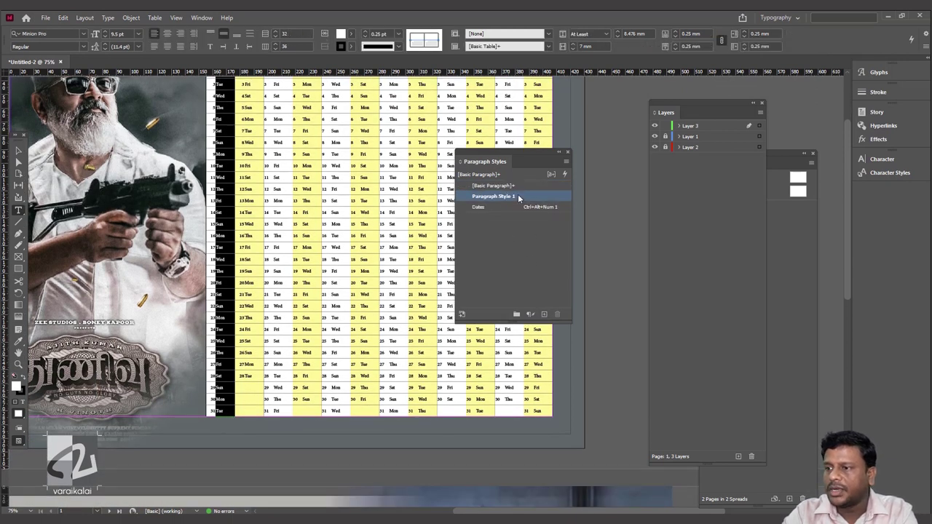
pyautogui.doubleClick(518, 197)
pyautogui.write('Weekdays')
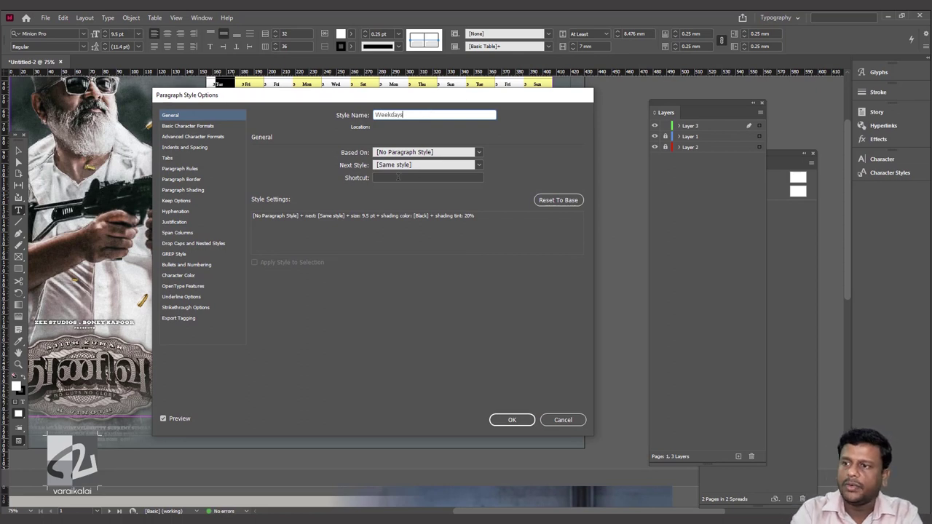
pyautogui.click(397, 176)
pyautogui.press('ctrl+alt+KP_2')
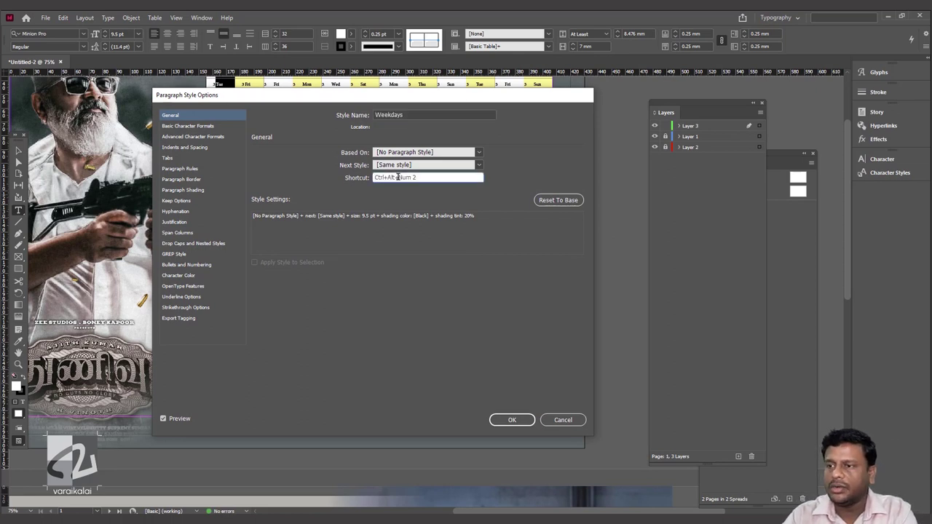
pyautogui.press('Return')
pyautogui.scroll(3, 242, 127)
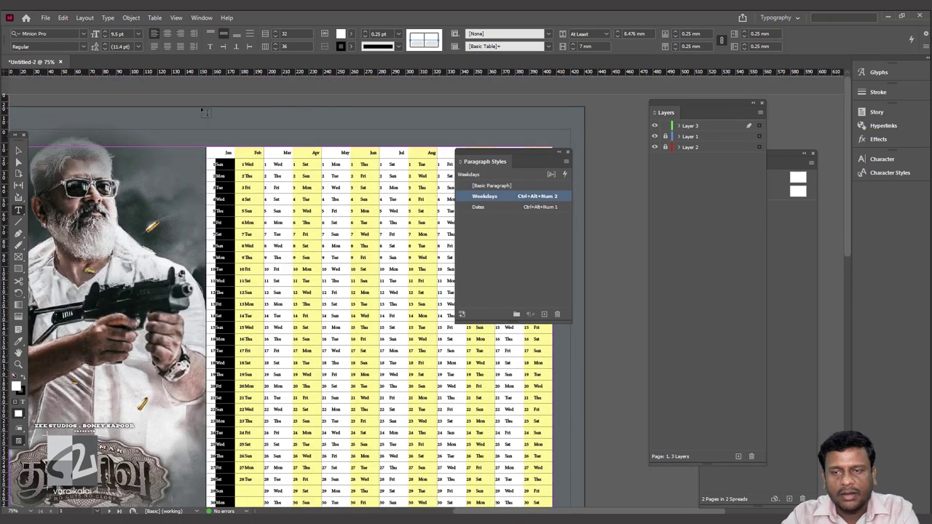
# Step: In the Paragraph panel, try a left indent of 1 for the weekday names
pyautogui.click(107, 17)
pyautogui.click(164, 64)
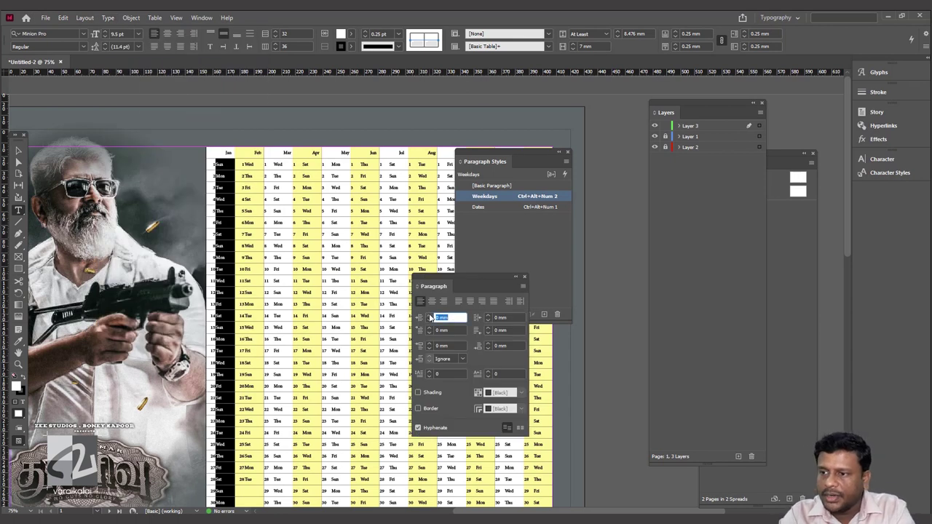
pyautogui.write('1')
pyautogui.press('Return')
pyautogui.press('Return')
pyautogui.press('Tab')
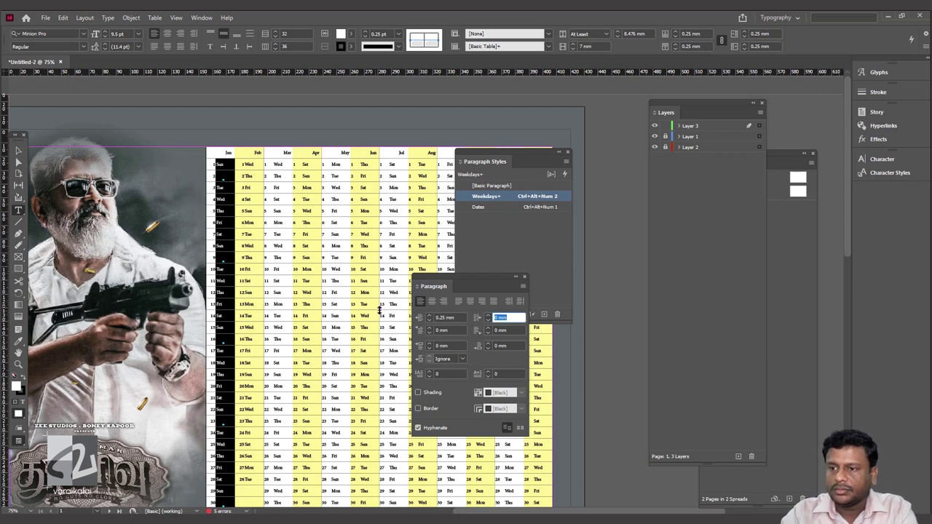
pyautogui.hotkey('shift', 'Tab')
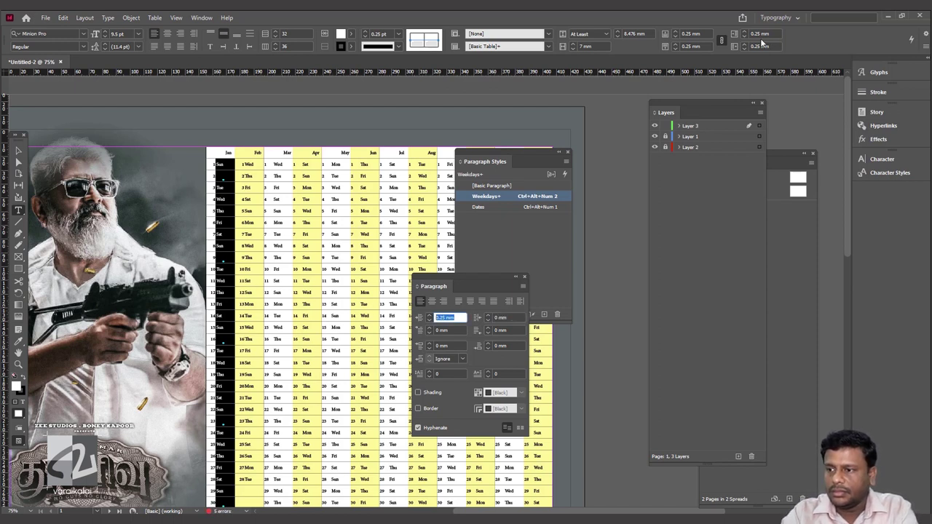
pyautogui.press('Escape')
# Step: Set the weekday text's left indent to 0.5 mm, check it, and close the Paragraph panel
pyautogui.click(745, 48)
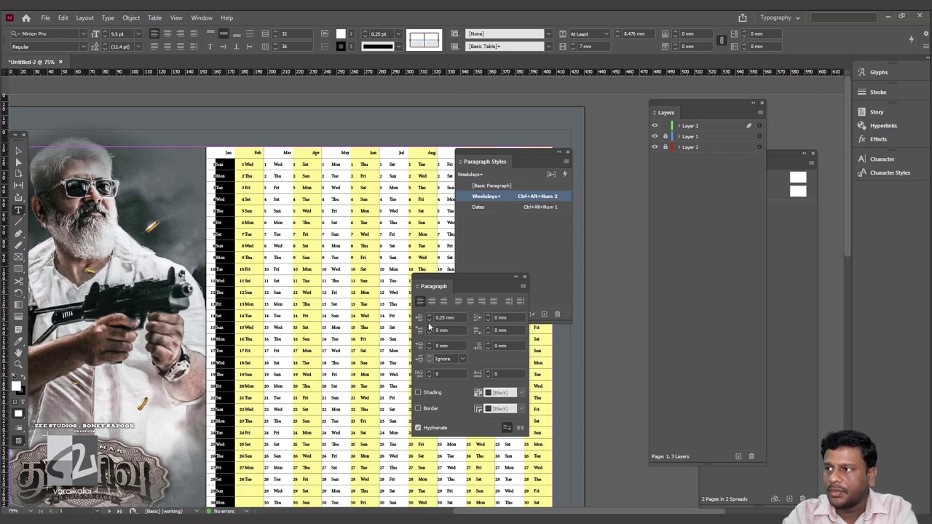
pyautogui.click(429, 317)
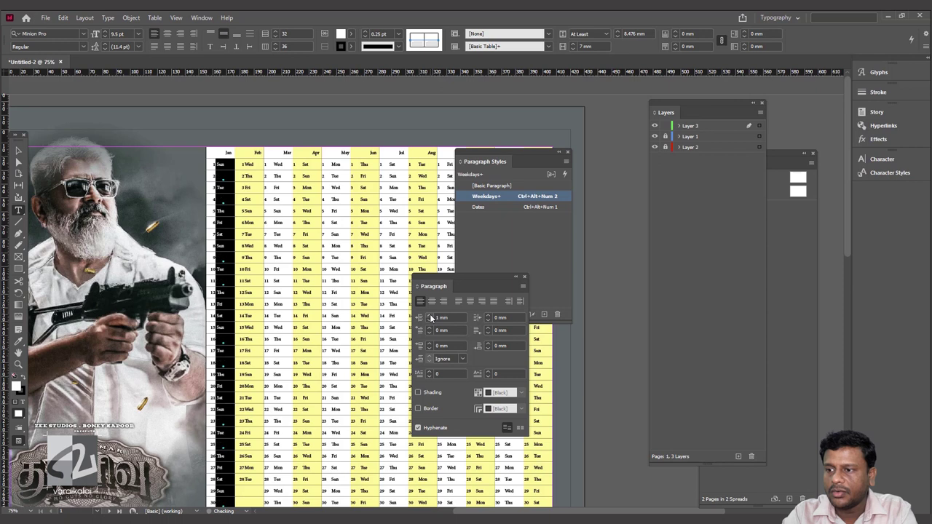
pyautogui.doubleClick(438, 318)
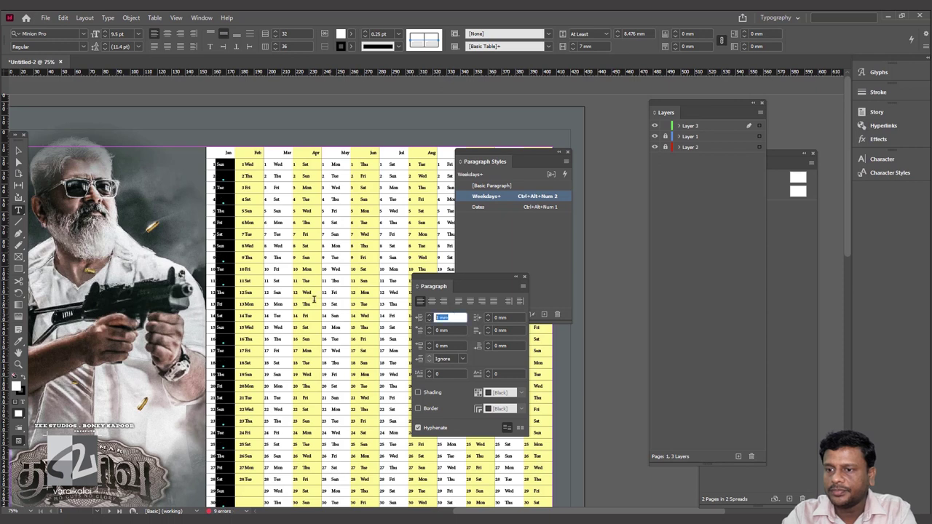
pyautogui.press('Tab')
pyautogui.click(316, 256)
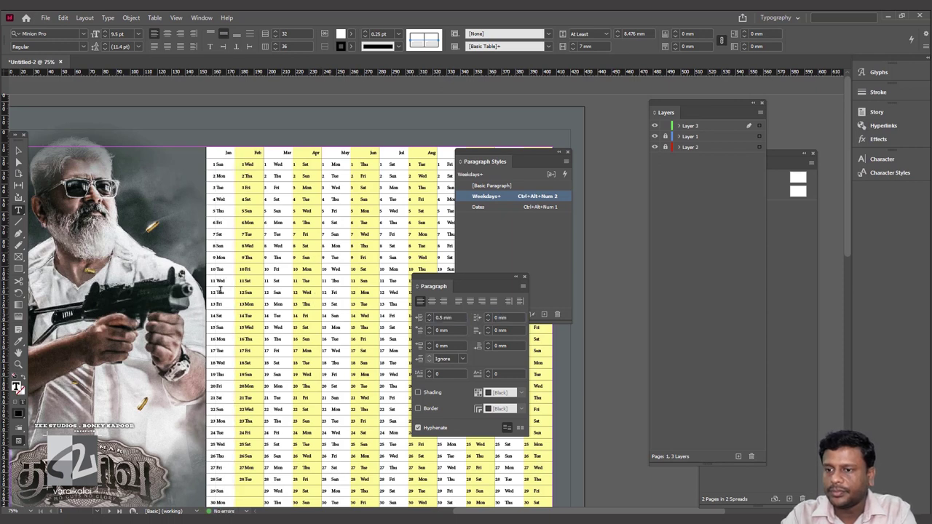
pyautogui.scroll(-5, 401, 337)
pyautogui.scroll(1, 270, 282)
pyautogui.scroll(2, 271, 282)
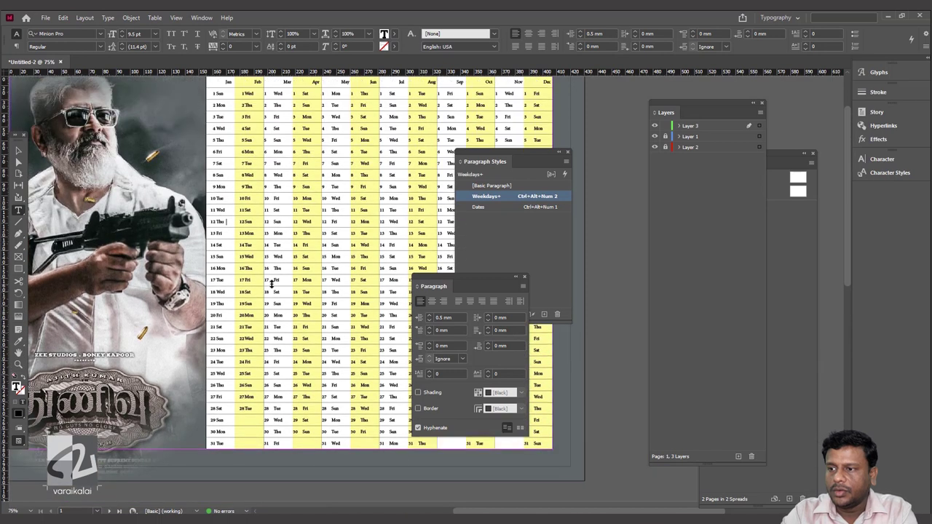
pyautogui.scroll(2, 239, 241)
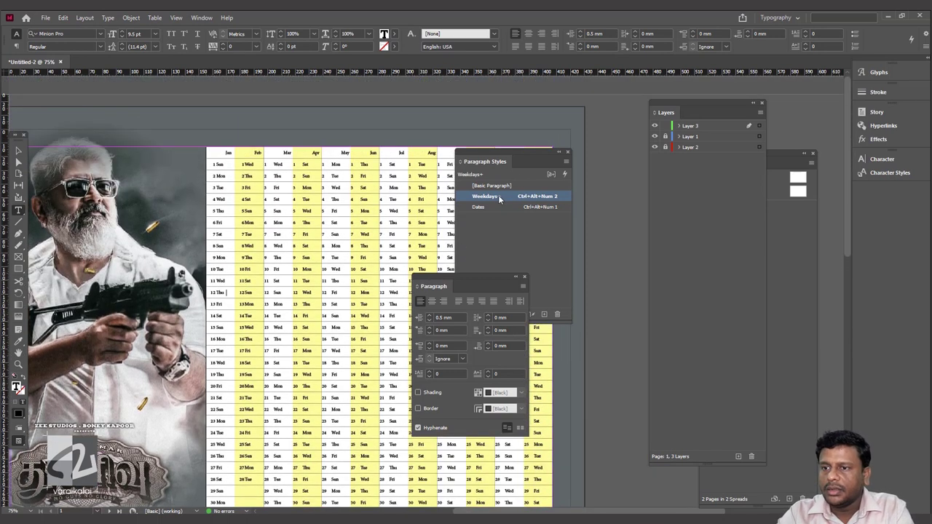
pyautogui.click(524, 279)
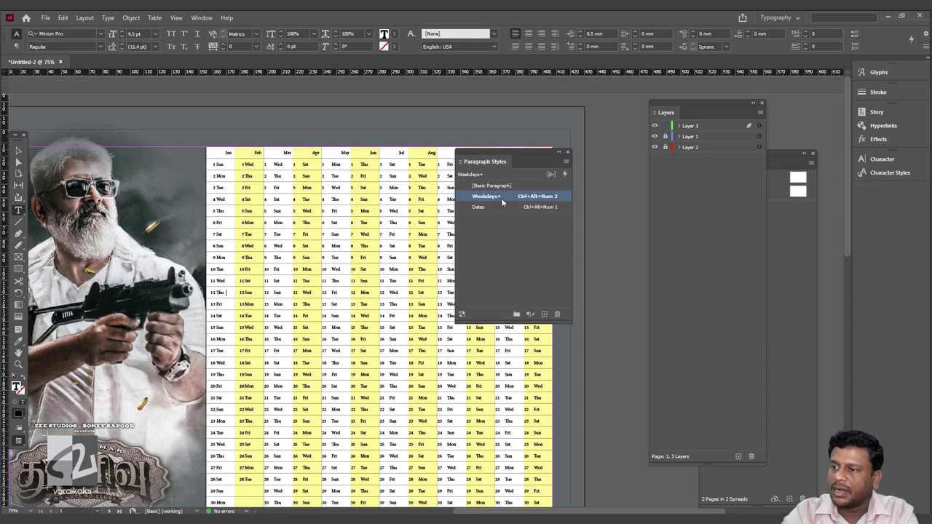
# Step: Redefine the Weekdays style with the new indent and select the January weekday cells
pyautogui.rightClick(502, 202)
pyautogui.click(538, 237)
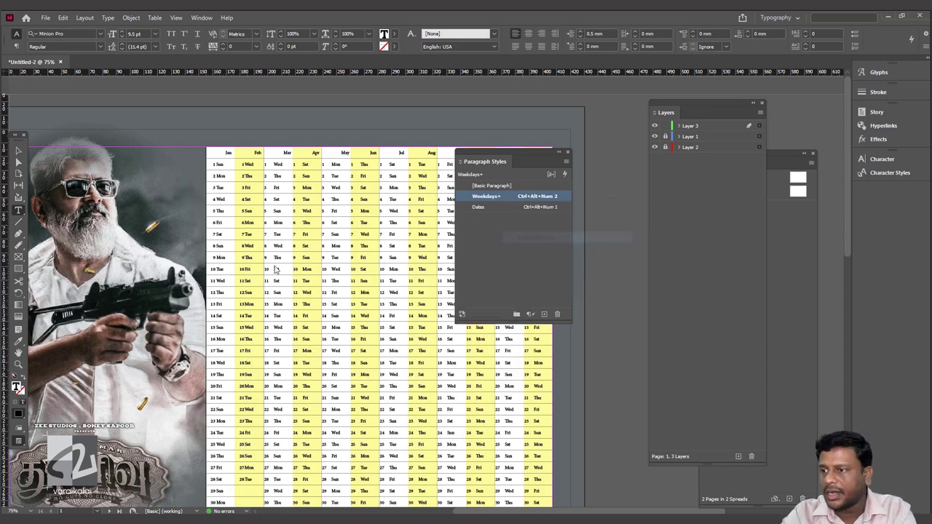
pyautogui.hotkey('ctrl', '1')
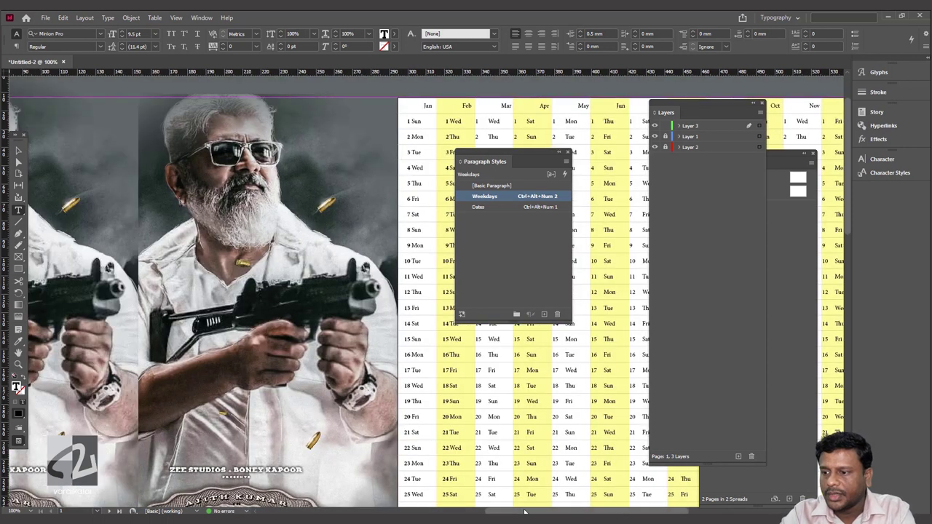
pyautogui.hscroll(5, 151, 229)
pyautogui.hscroll(3, 150, 228)
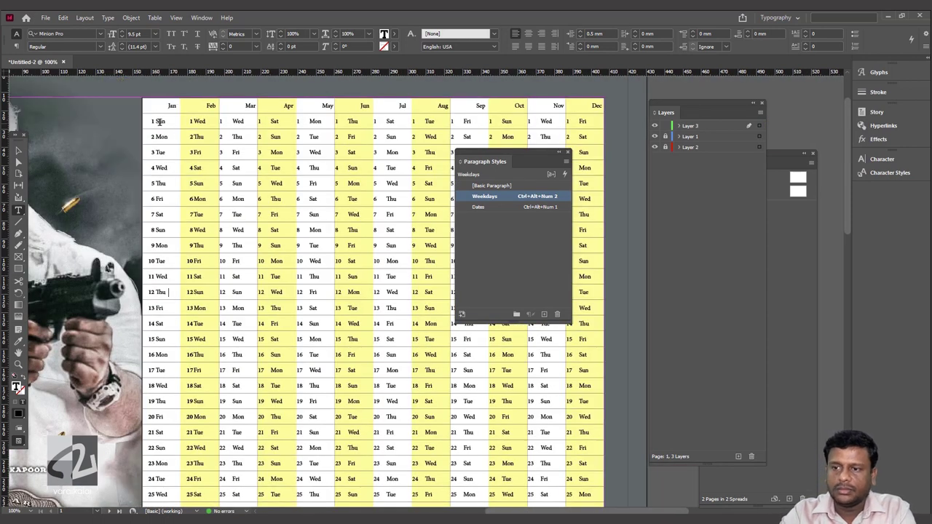
pyautogui.moveTo(158, 121); pyautogui.dragTo(159, 502)
pyautogui.hotkey('ctrl', '-')
# Step: Color the weekday text dark orange in CMYK (C0 M68 Y100 K50)
pyautogui.click(859, 158)
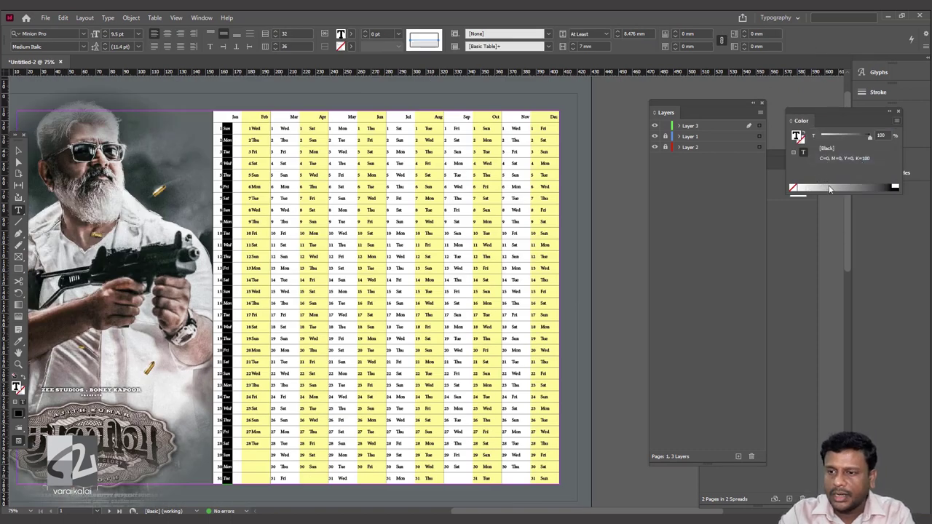
pyautogui.click(898, 120)
pyautogui.click(876, 146)
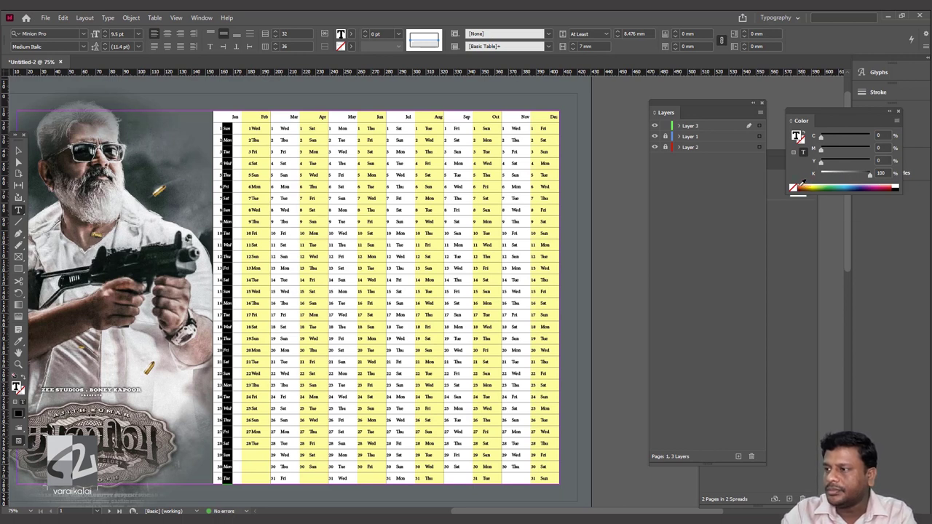
pyautogui.click(799, 184)
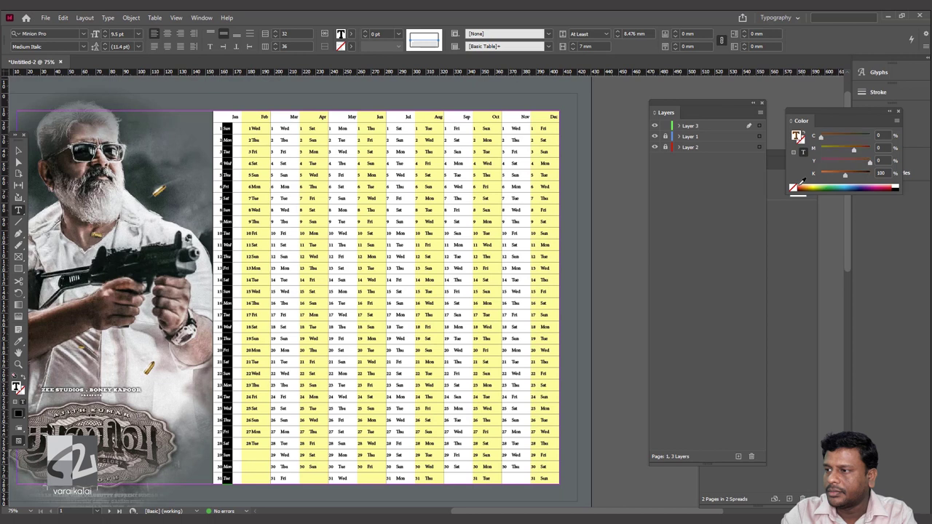
pyautogui.click(235, 150)
pyautogui.hotkey('ctrl', '=')
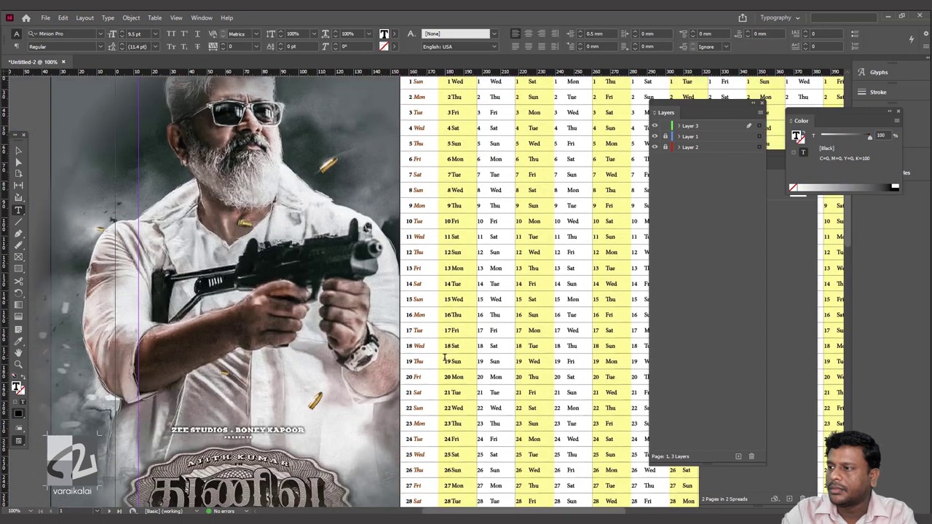
# Step: Redefine the Weekdays style from a formatted weekday word so it carries the orange medium italic
pyautogui.scroll(-3, 444, 357)
pyautogui.hscroll(2, 426, 291)
pyautogui.hscroll(3, 427, 291)
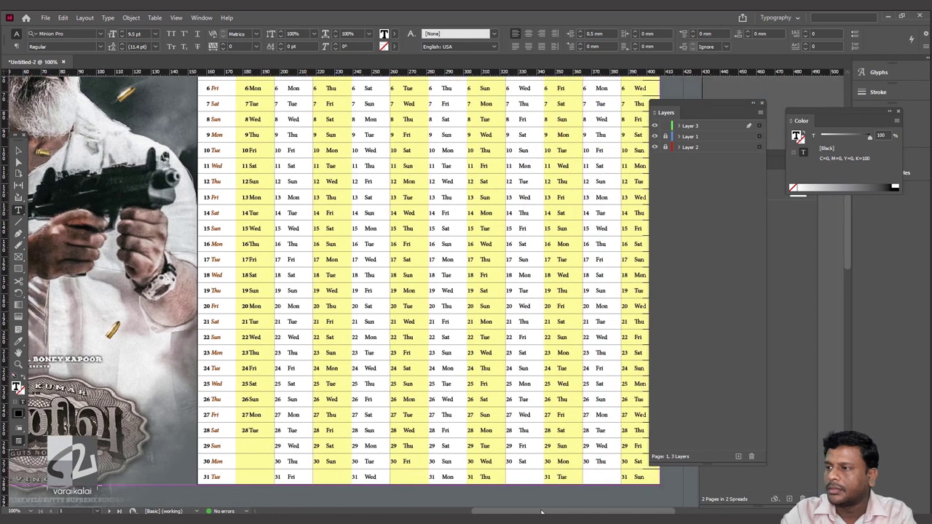
pyautogui.click(201, 17)
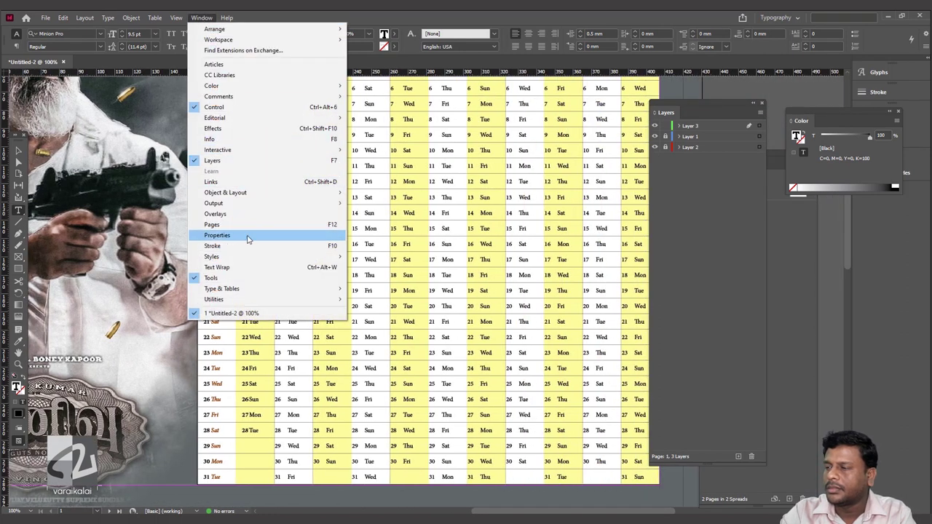
pyautogui.moveTo(211, 256)
pyautogui.click(408, 288)
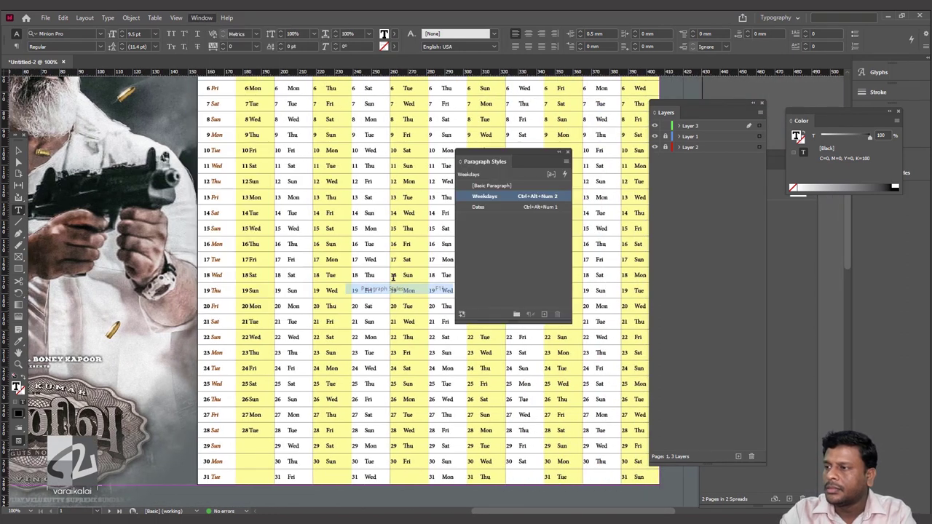
pyautogui.doubleClick(218, 244)
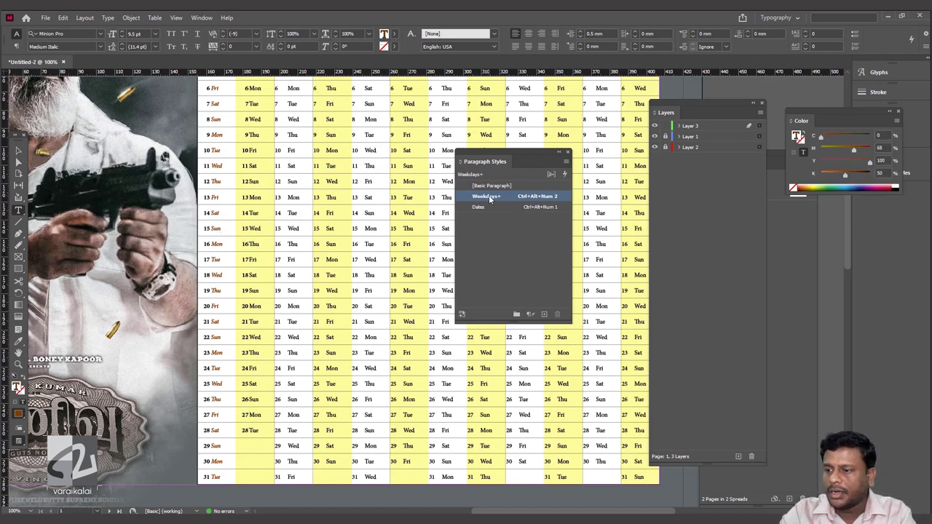
pyautogui.moveTo(485, 196)
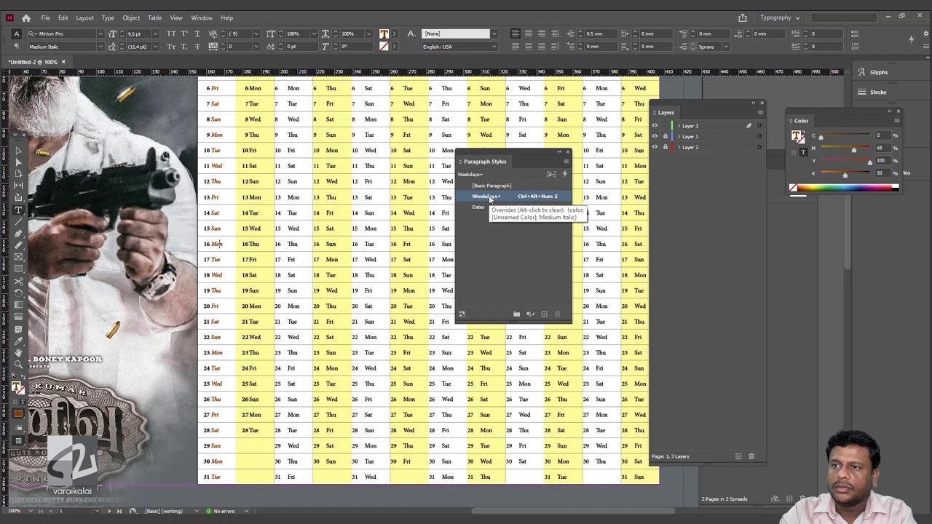
pyautogui.rightClick(489, 199)
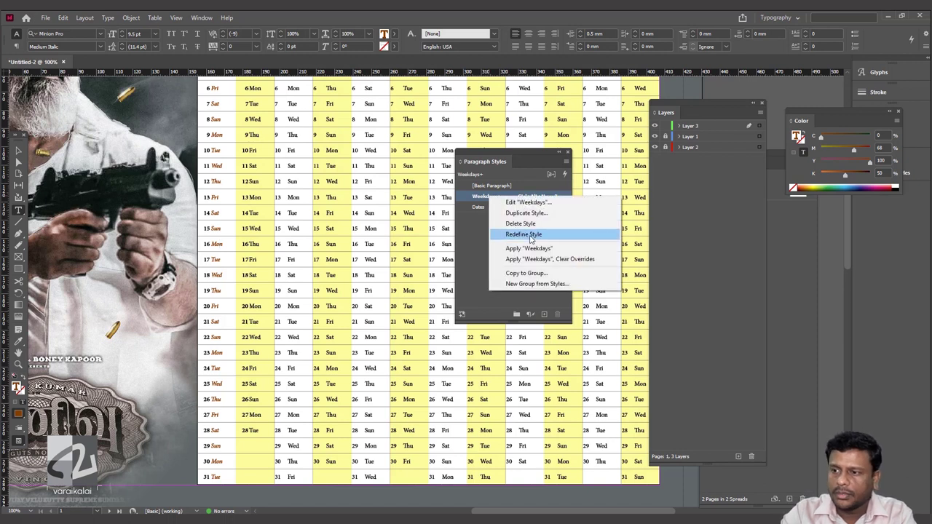
pyautogui.click(510, 235)
pyautogui.hotkey('ctrl', '-')
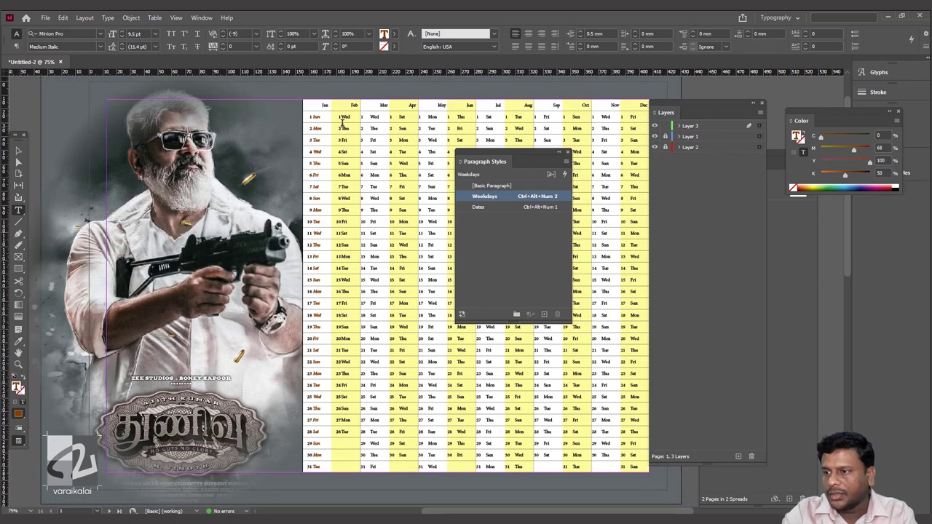
pyautogui.click(338, 115)
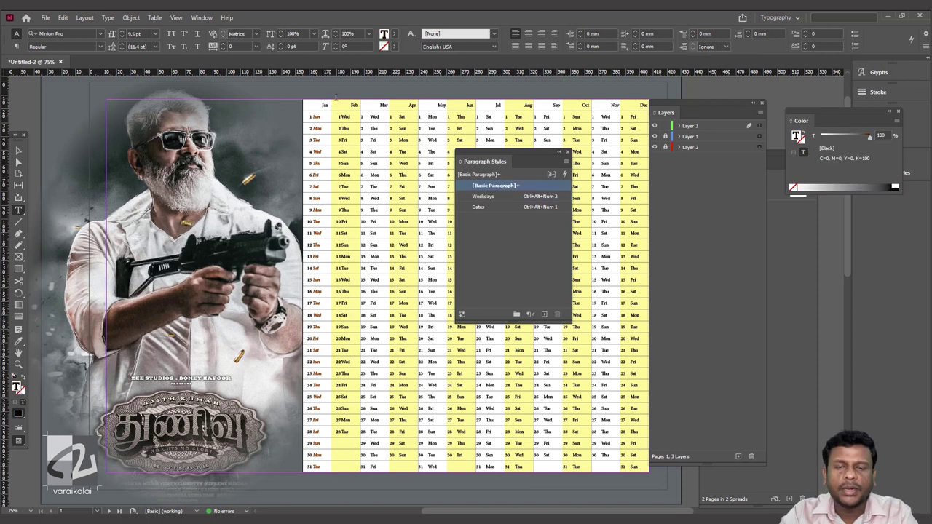
# Step: Apply the Dates style to February's date column with Ctrl+Alt+Num 1 and move the Paragraph Styles panel aside
pyautogui.click(336, 95)
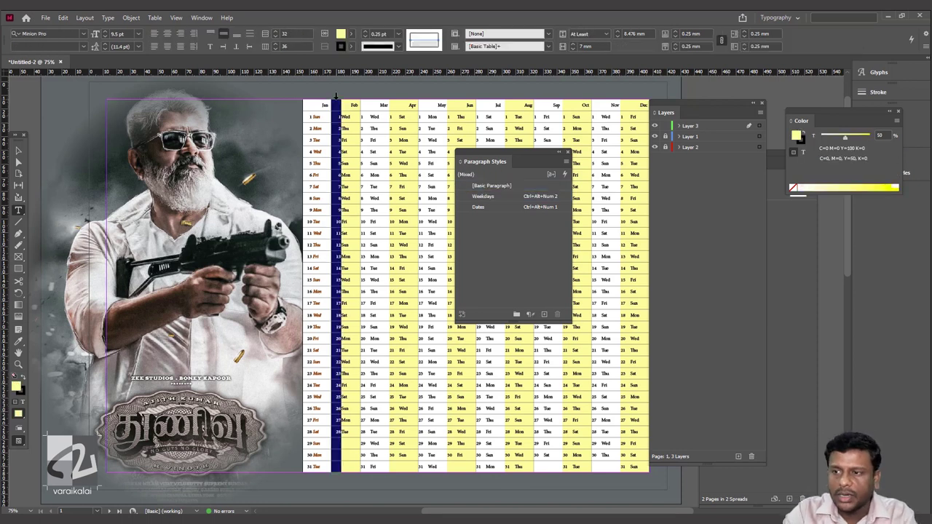
pyautogui.press('ctrl+alt+KP_1')
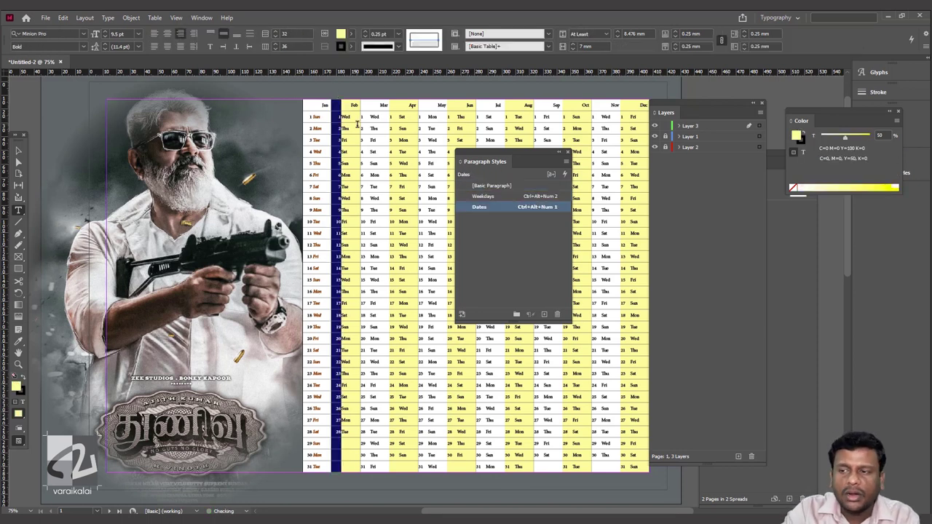
pyautogui.click(495, 185)
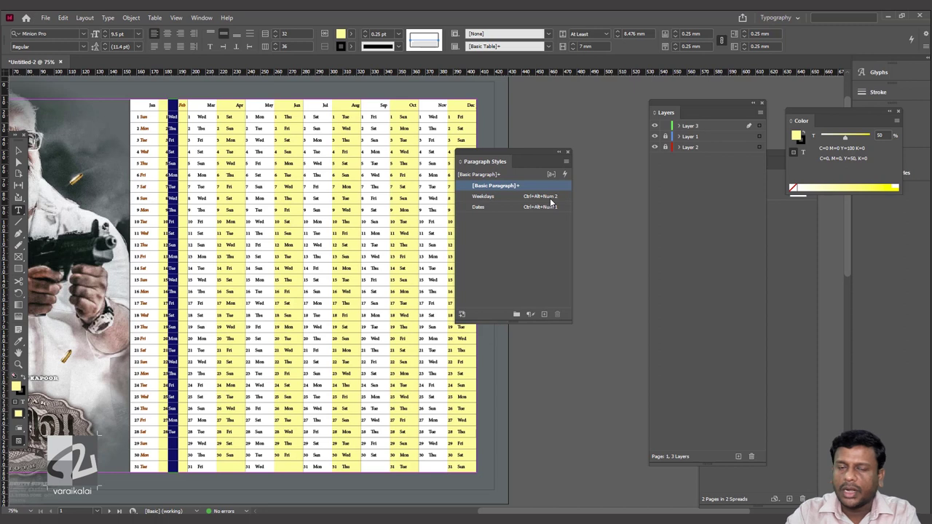
pyautogui.moveTo(525, 157); pyautogui.dragTo(618, 167)
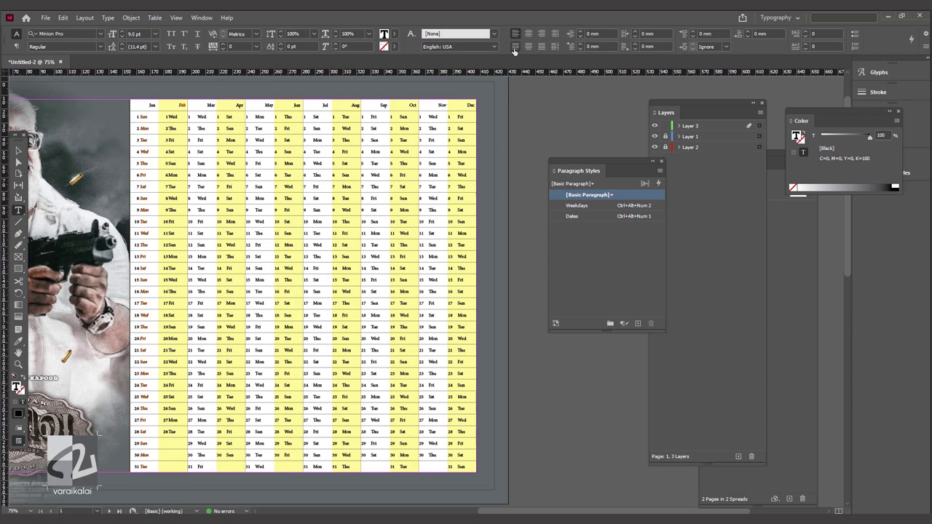
pyautogui.moveTo(182, 105); pyautogui.dragTo(209, 105)
pyautogui.rightClick(206, 108)
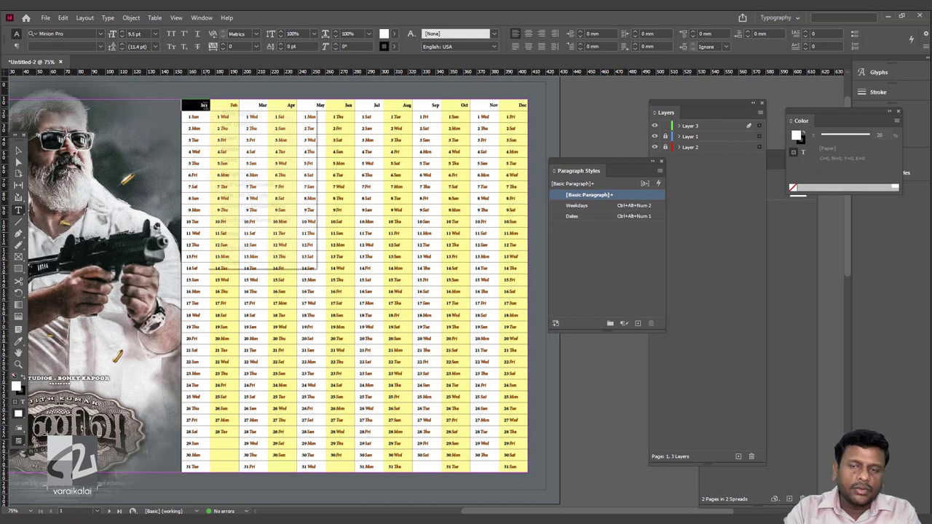
# Step: Select the whole month header row and raise its font size from 9.5 pt to 11 pt
pyautogui.press('Escape')
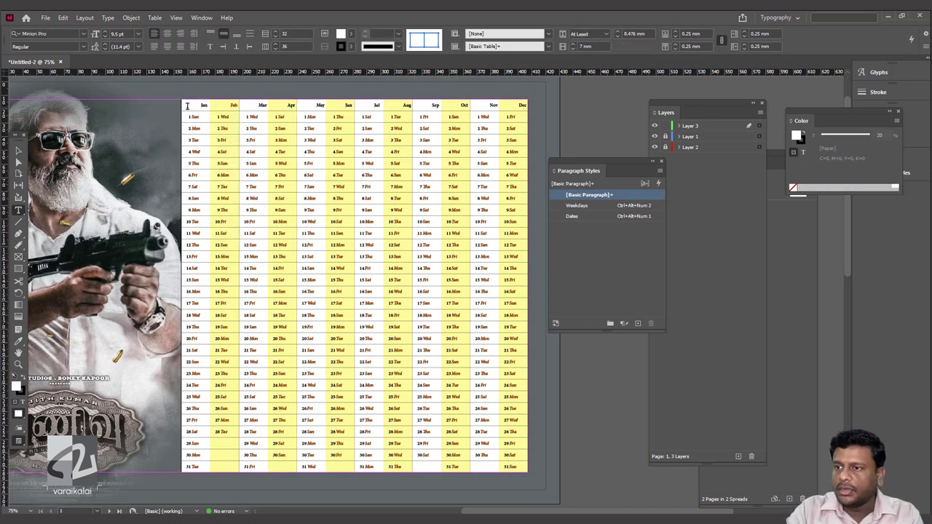
pyautogui.moveTo(187, 105); pyautogui.dragTo(209, 105)
pyautogui.rightClick(206, 107)
pyautogui.press('Escape')
pyautogui.moveTo(213, 106); pyautogui.dragTo(266, 106)
pyautogui.rightClick(234, 107)
pyautogui.press('Escape')
pyautogui.rightClick(266, 107)
pyautogui.press('Escape')
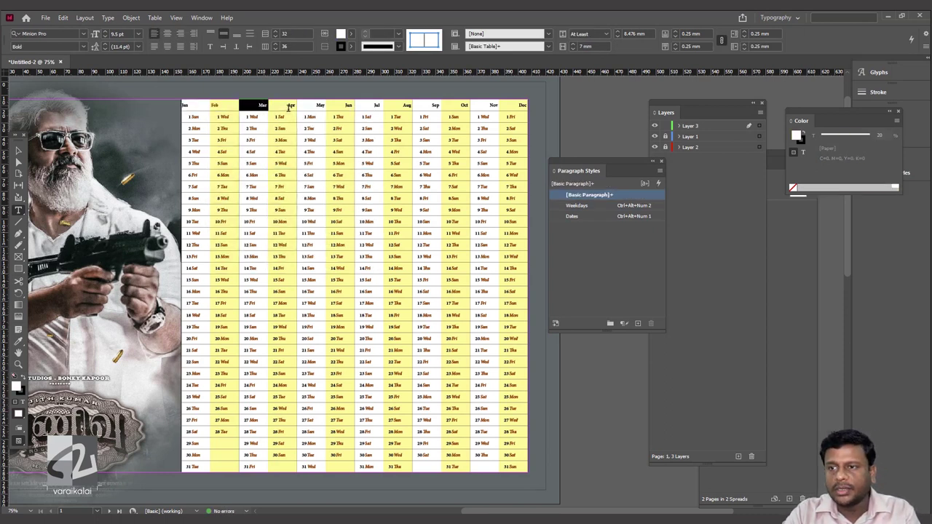
pyautogui.press('Tab')
pyautogui.press('Tab')
pyautogui.press('Tab')
pyautogui.press('Tab')
pyautogui.press('Tab')
pyautogui.rightClick(411, 109)
pyautogui.click(640, 160)
pyautogui.click(105, 33)
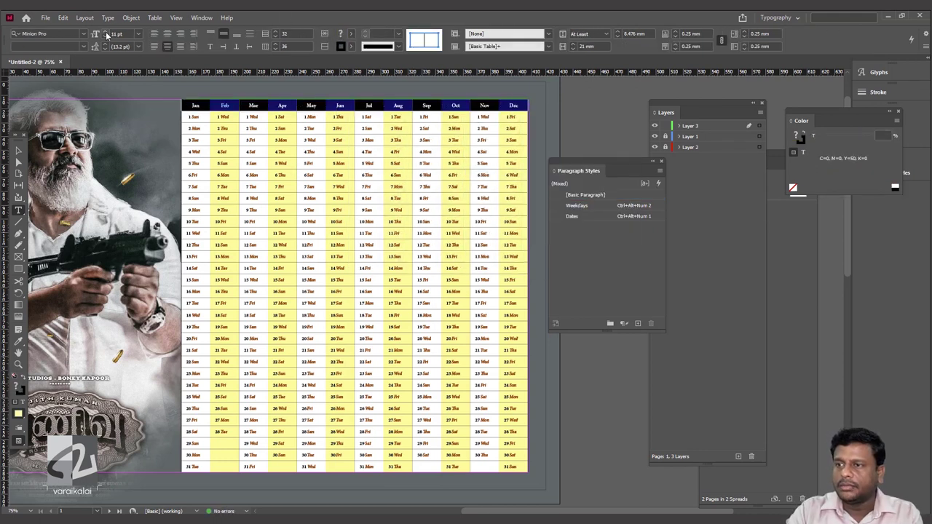
# Step: Fill the month header row with the brown swatch
pyautogui.press('F5')
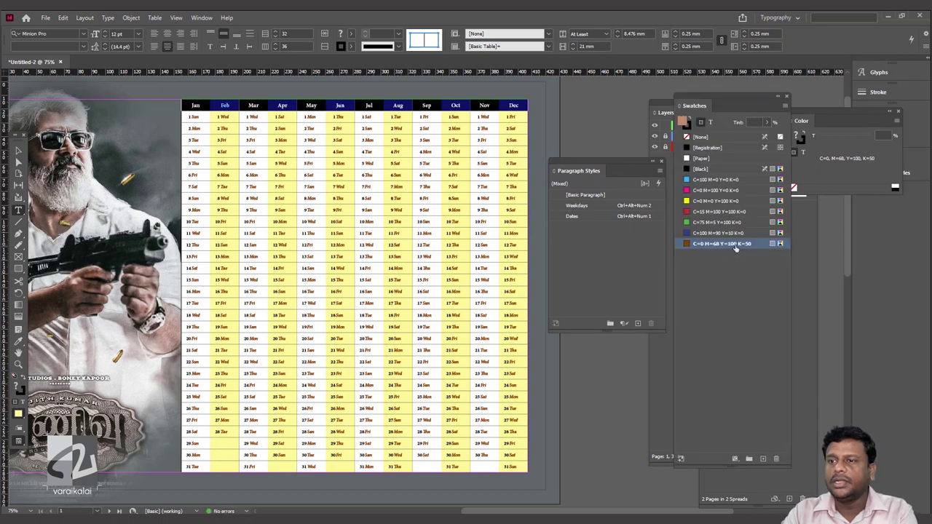
pyautogui.click(741, 245)
pyautogui.click(741, 245)
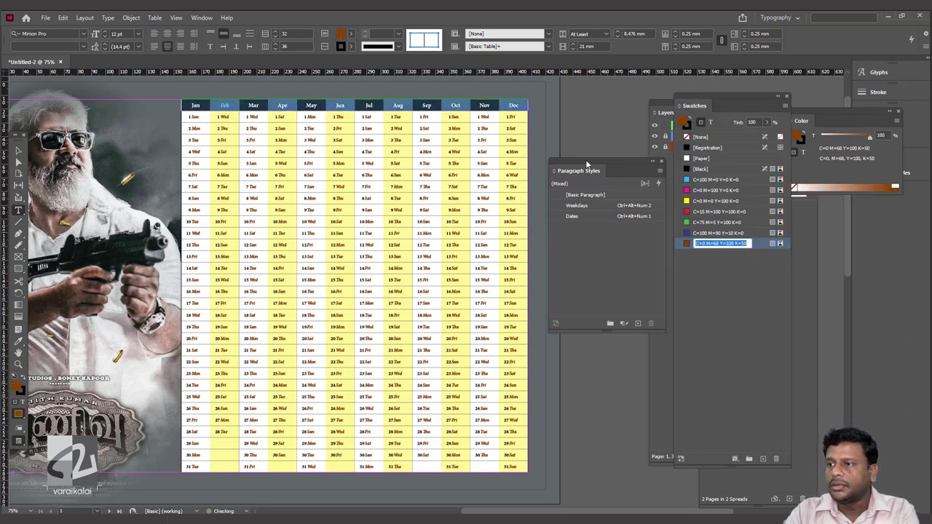
pyautogui.press('Return')
pyautogui.click(443, 111)
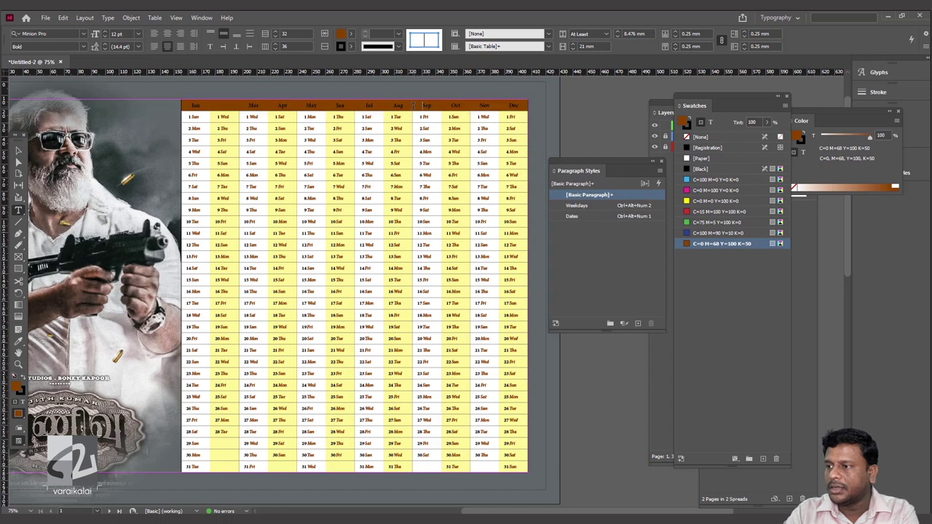
# Step: Make the header month names white with [Paper] and preview the page without guides
pyautogui.moveTo(248, 102); pyautogui.dragTo(513, 106)
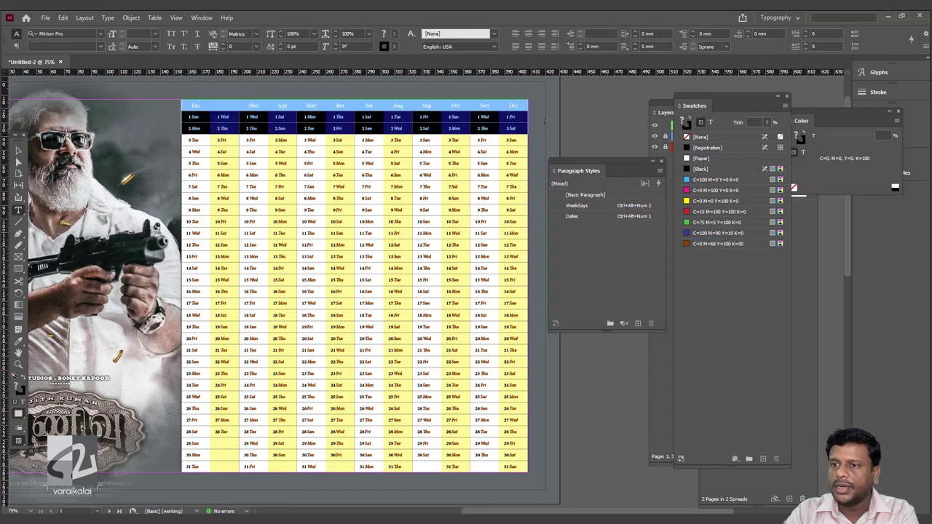
pyautogui.click(699, 158)
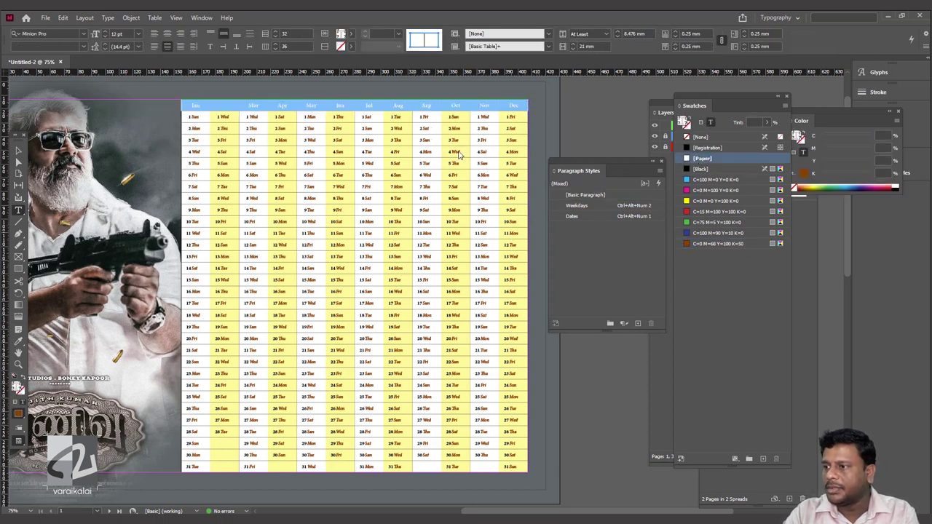
pyautogui.press('Escape')
pyautogui.press('w')
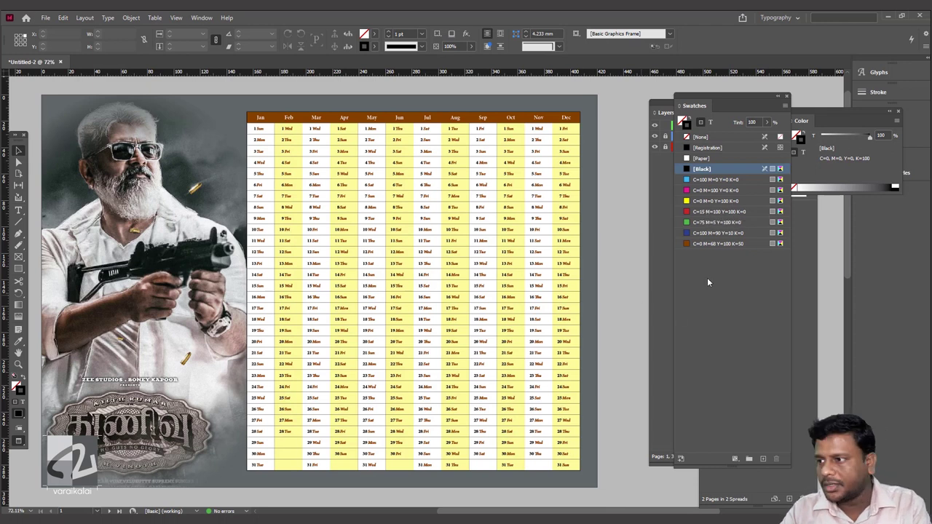
# Step: Redefine the yellow column swatch as pale grey-green C39 M15 Y32 K0, then select all table cells
pyautogui.click(742, 201)
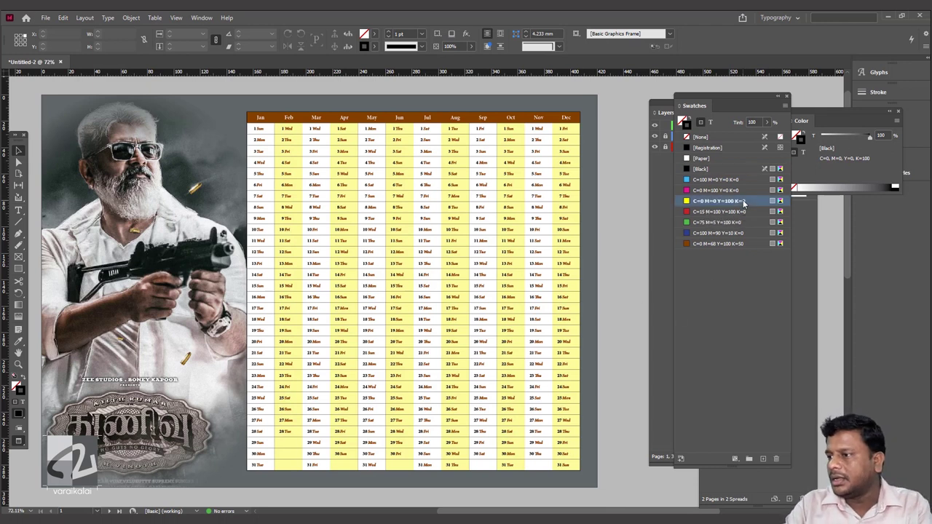
pyautogui.doubleClick(742, 201)
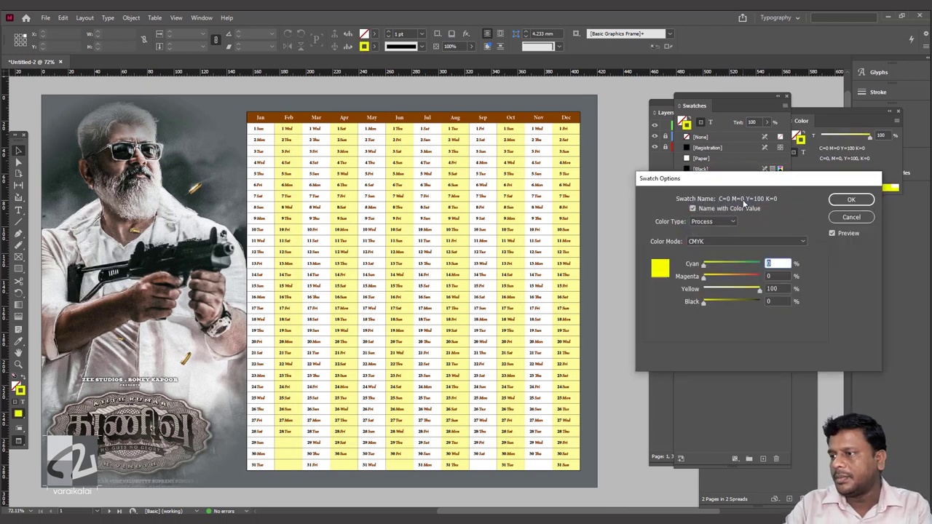
pyautogui.click(733, 289)
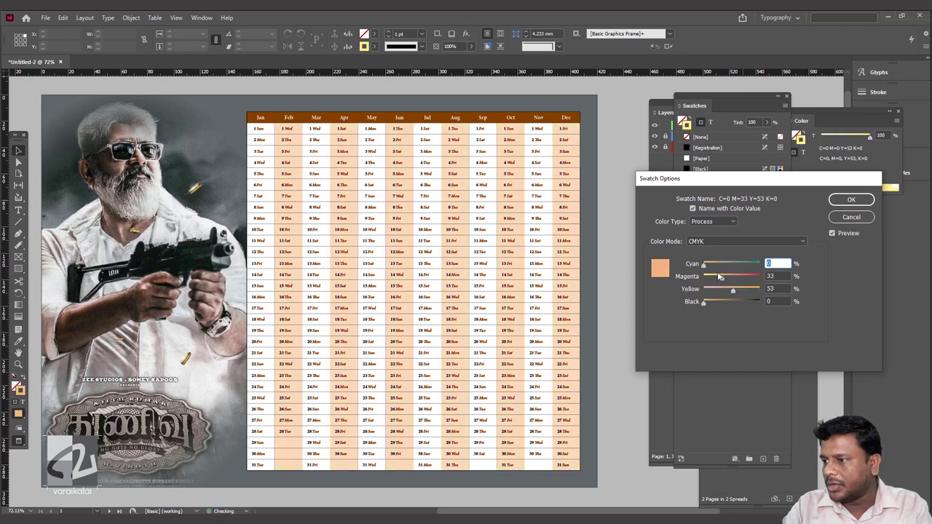
pyautogui.click(717, 265)
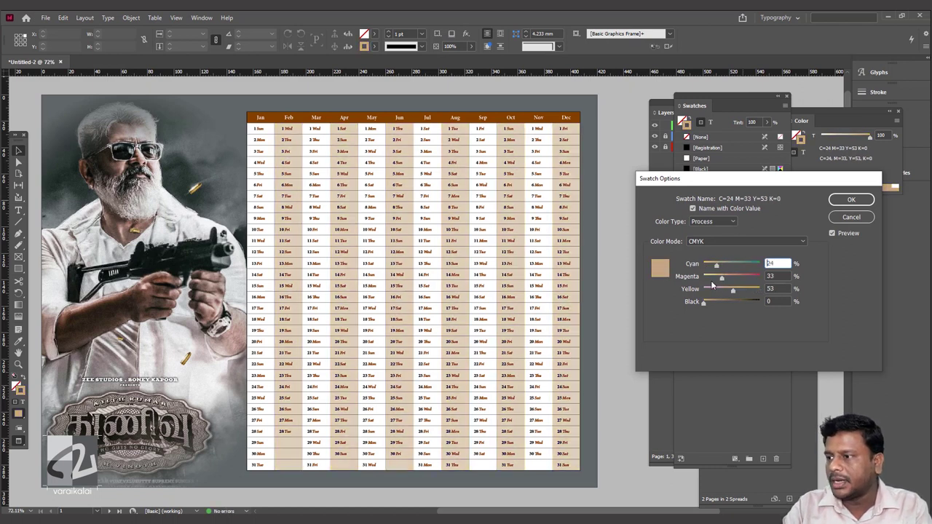
pyautogui.click(711, 277)
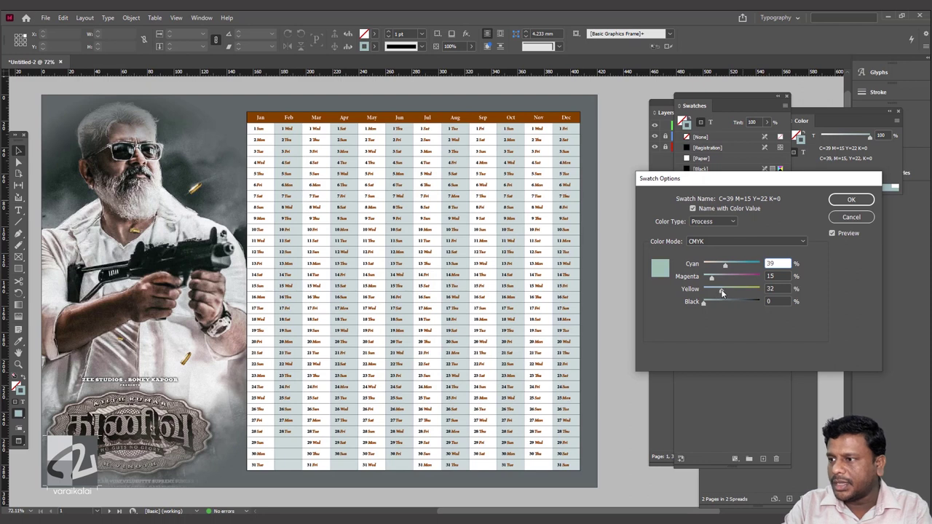
pyautogui.press('Return')
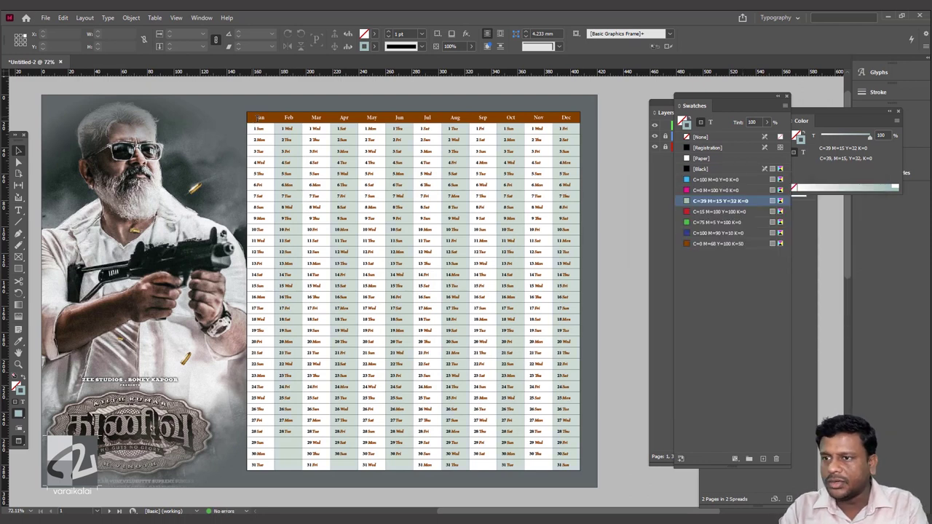
pyautogui.doubleClick(255, 121)
pyautogui.moveTo(254, 120); pyautogui.dragTo(601, 488)
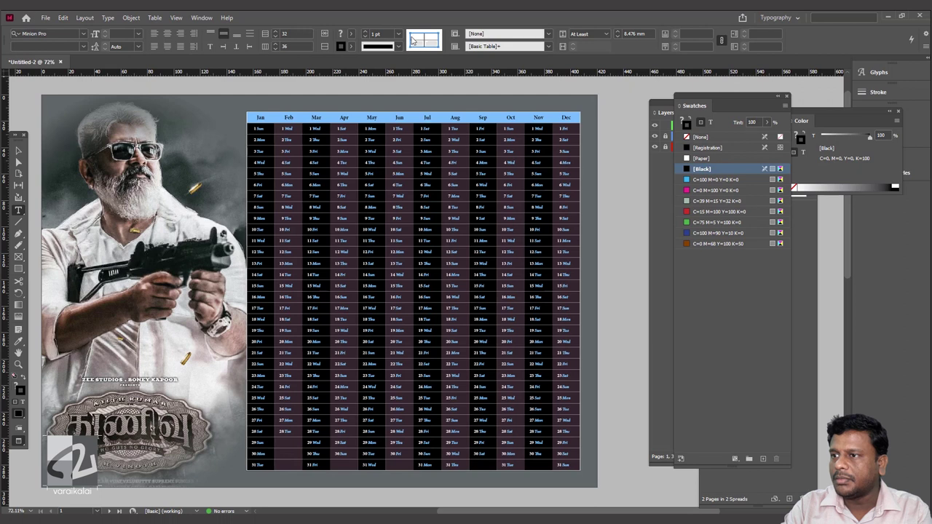
# Step: Set the calendar table cells' border weight to 0 pt and deselect the table
pyautogui.click(399, 33)
pyautogui.click(392, 52)
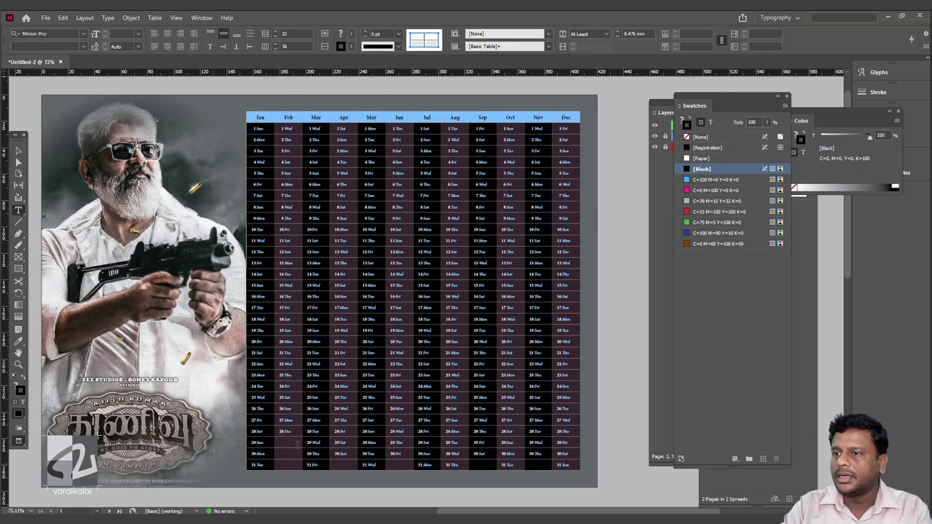
pyautogui.click(307, 308)
pyautogui.click(16, 151)
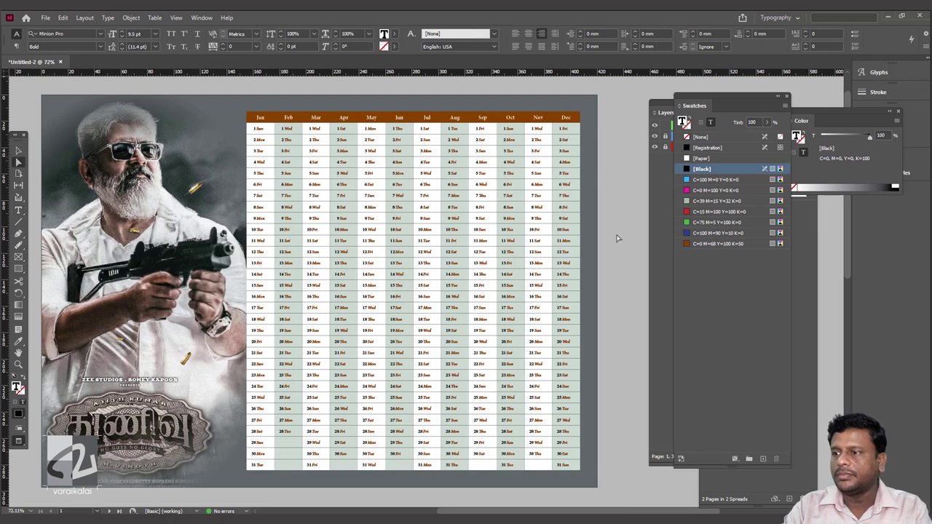
pyautogui.click(617, 214)
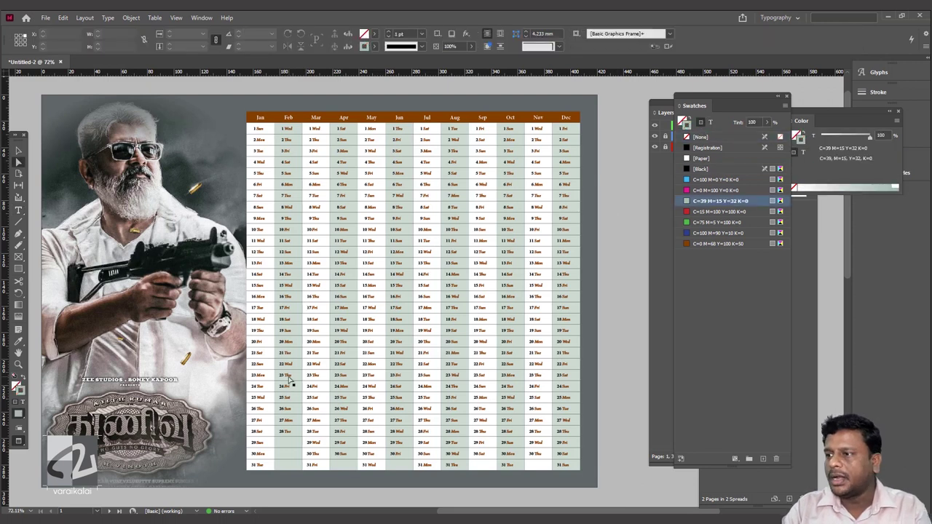
pyautogui.doubleClick(698, 243)
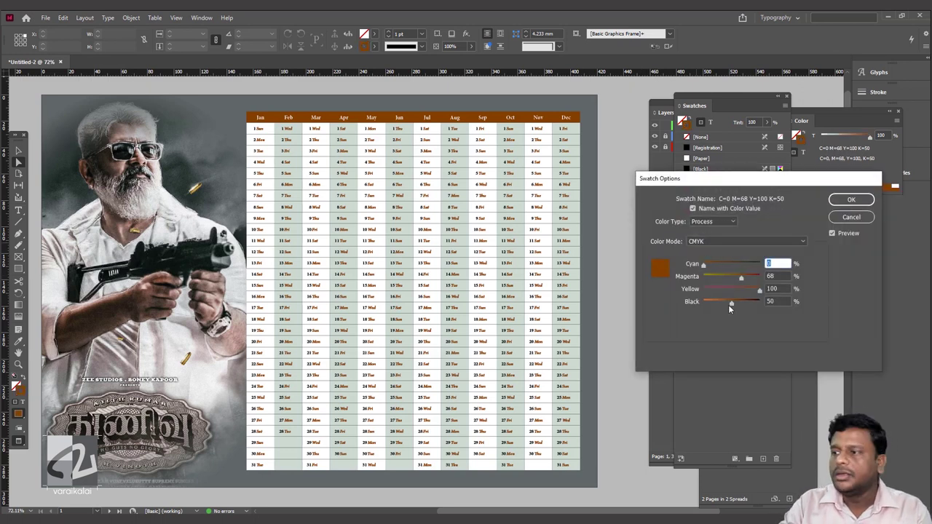
# Step: Redefine the brown header swatch as dark purple C59 M71 Y44 K52
pyautogui.click(731, 290)
pyautogui.click(734, 265)
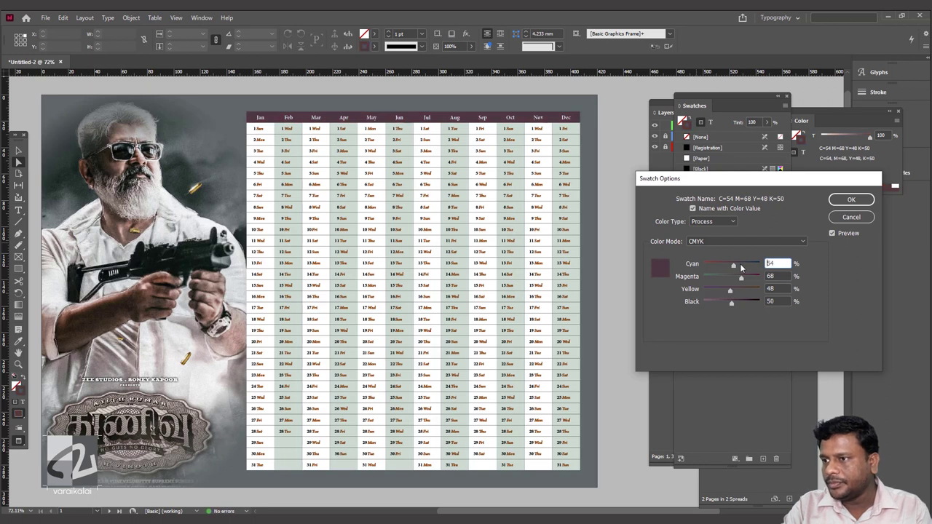
pyautogui.moveTo(742, 265); pyautogui.dragTo(735, 267)
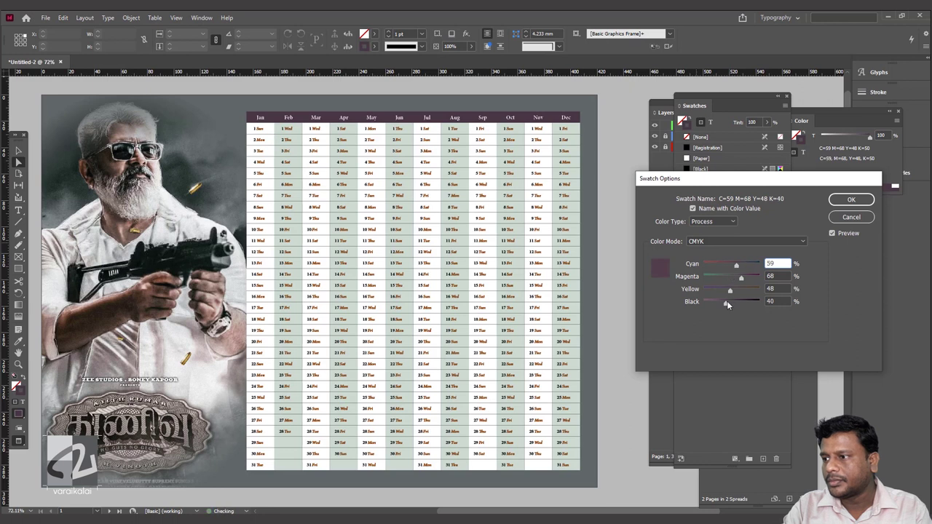
pyautogui.moveTo(729, 302); pyautogui.dragTo(732, 302)
pyautogui.click(732, 290)
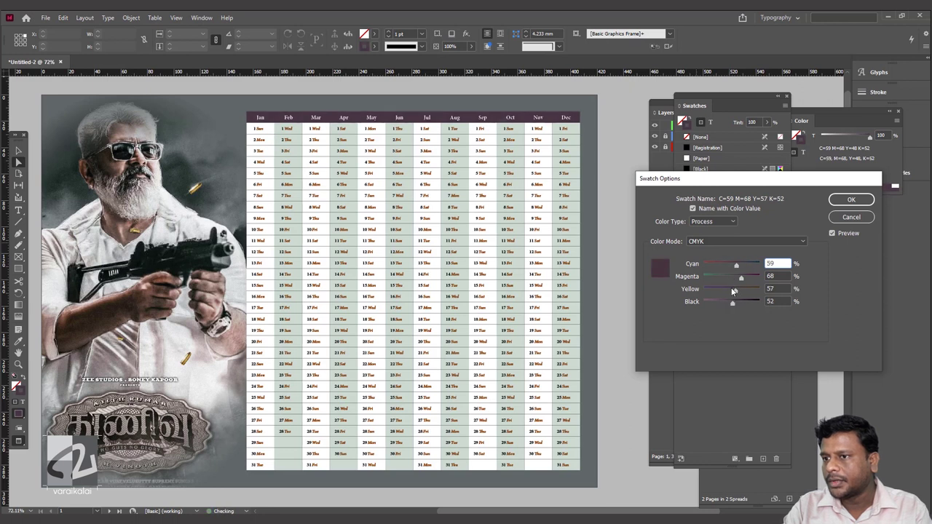
pyautogui.click(743, 278)
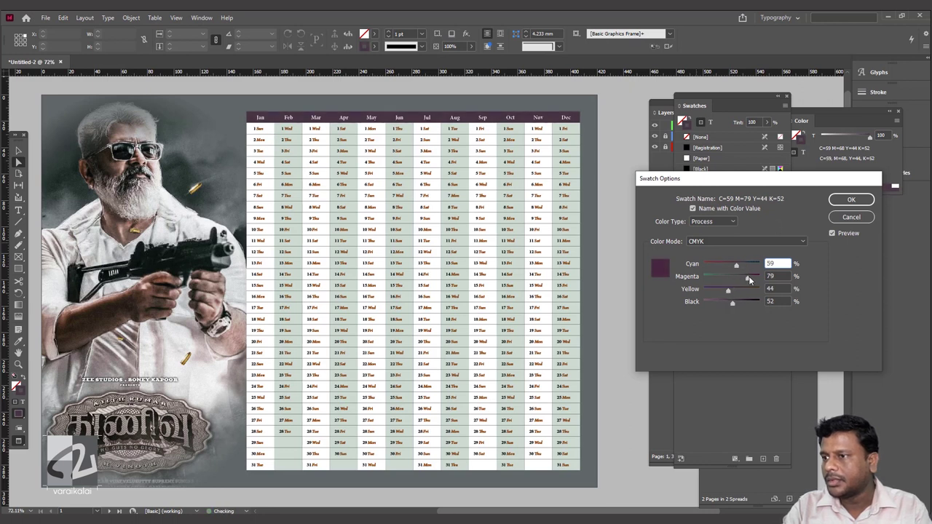
pyautogui.click(850, 199)
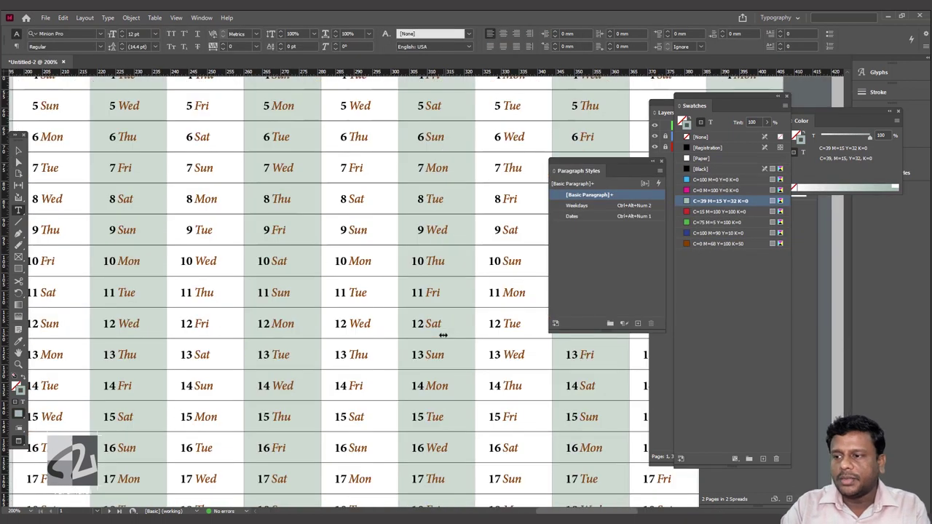
# Step: Colour the weekday name 'Wed' in the 12 Wed cell dark purple
pyautogui.hotkey('ctrl', '-')
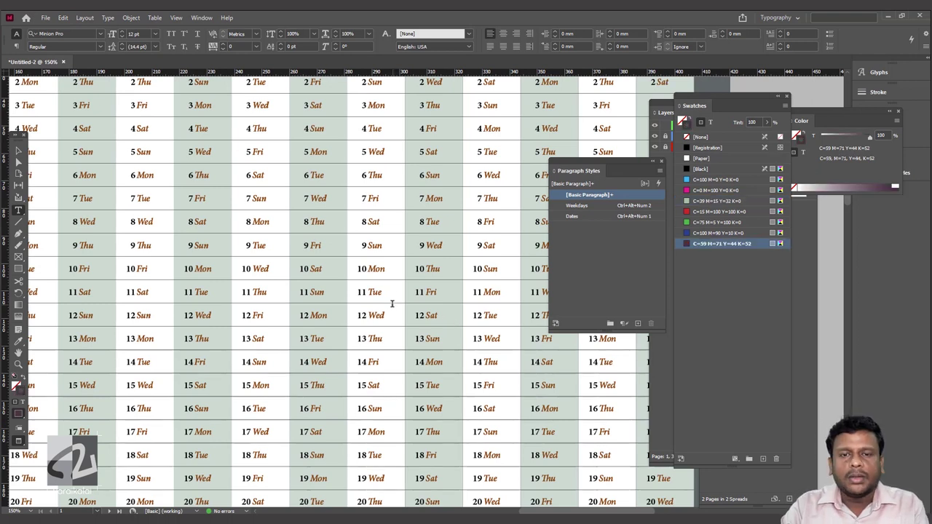
pyautogui.moveTo(369, 315); pyautogui.dragTo(385, 315)
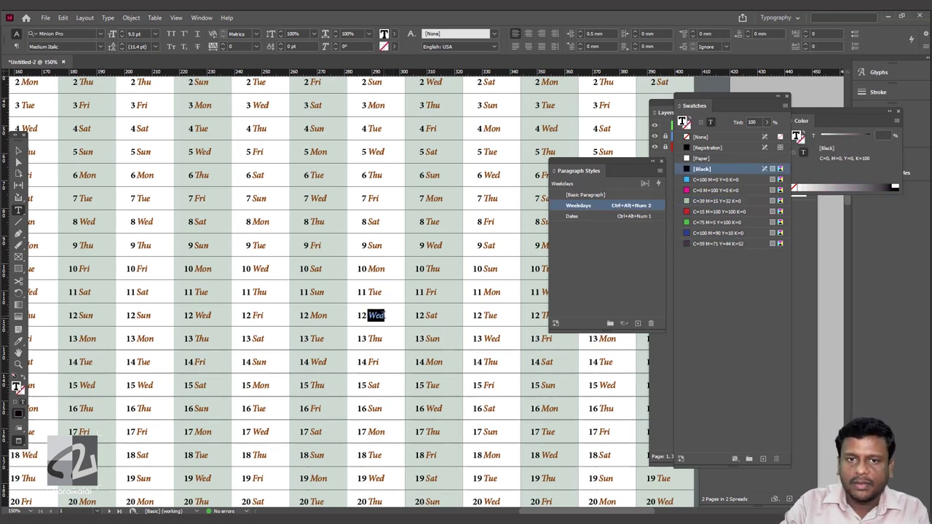
pyautogui.click(719, 244)
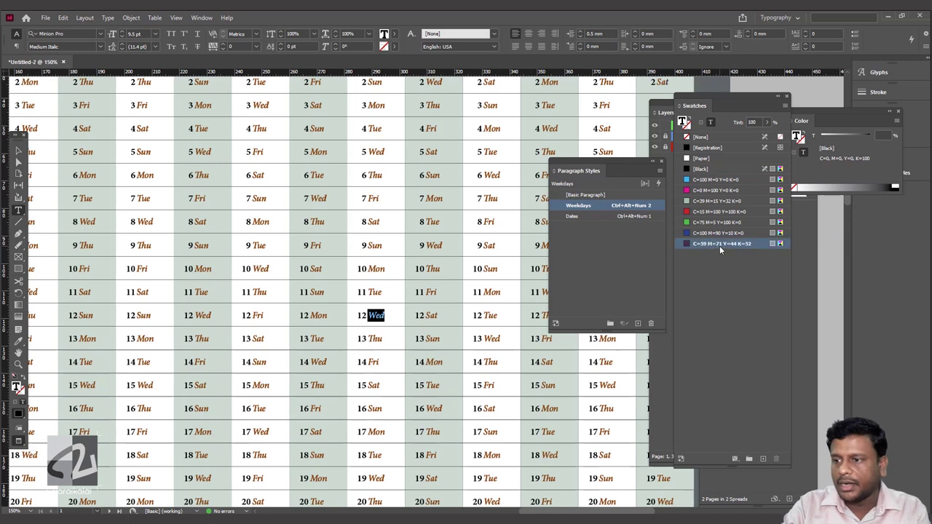
pyautogui.click(387, 315)
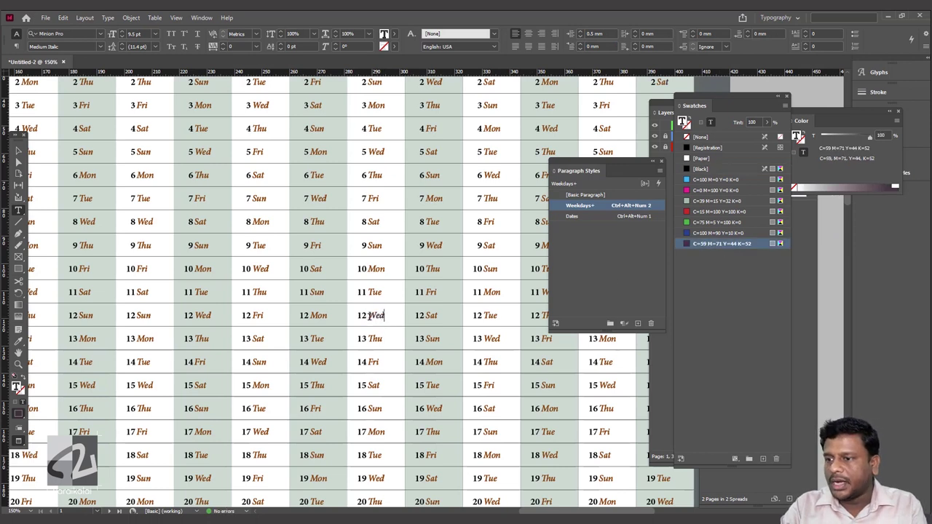
# Step: Redefine the Weekdays paragraph style from it so all weekday names turn purple
pyautogui.rightClick(603, 208)
pyautogui.click(638, 246)
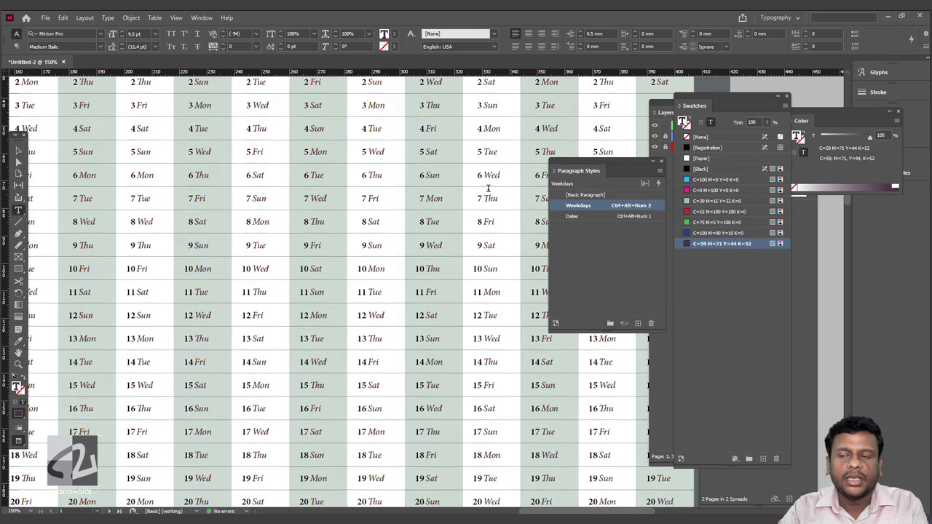
pyautogui.hotkey('ctrl', '-')
pyautogui.hotkey('ctrl', '-')
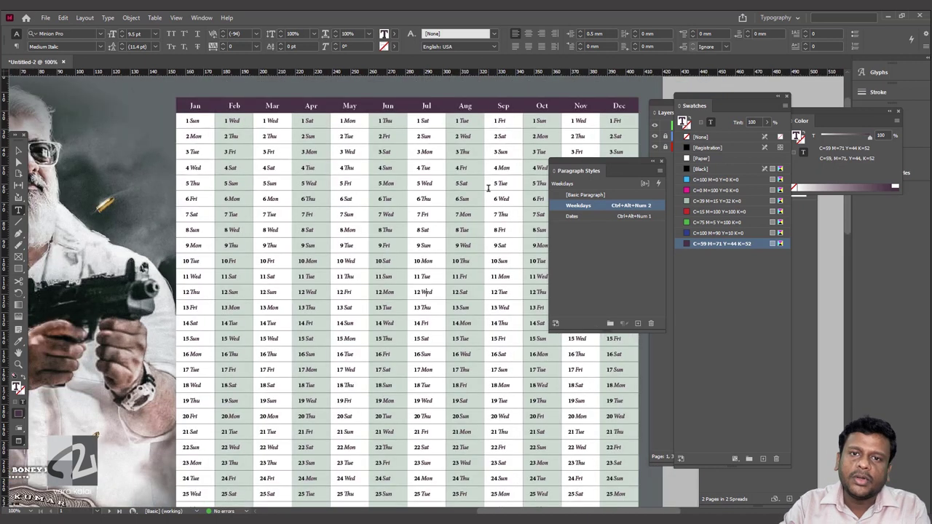
pyautogui.hotkey('ctrl', '-')
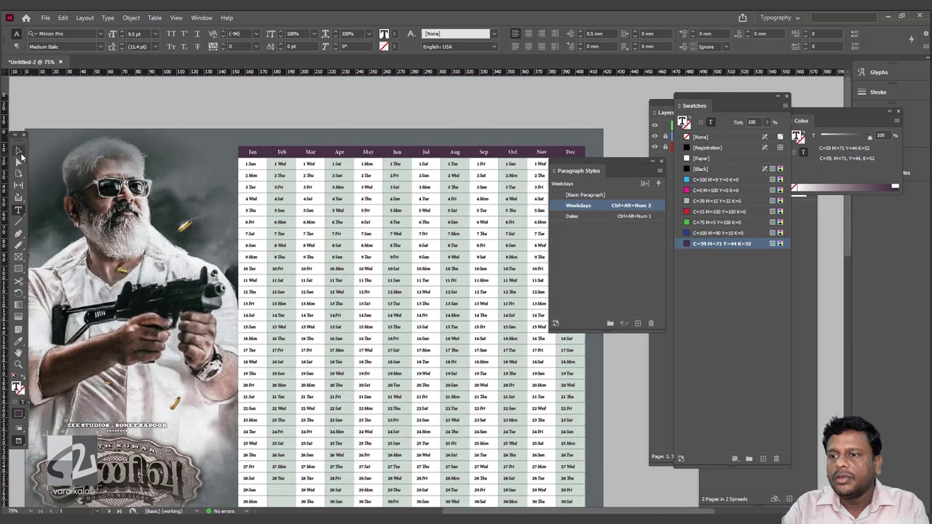
pyautogui.click(19, 152)
pyautogui.moveTo(191, 109); pyautogui.dragTo(144, 88)
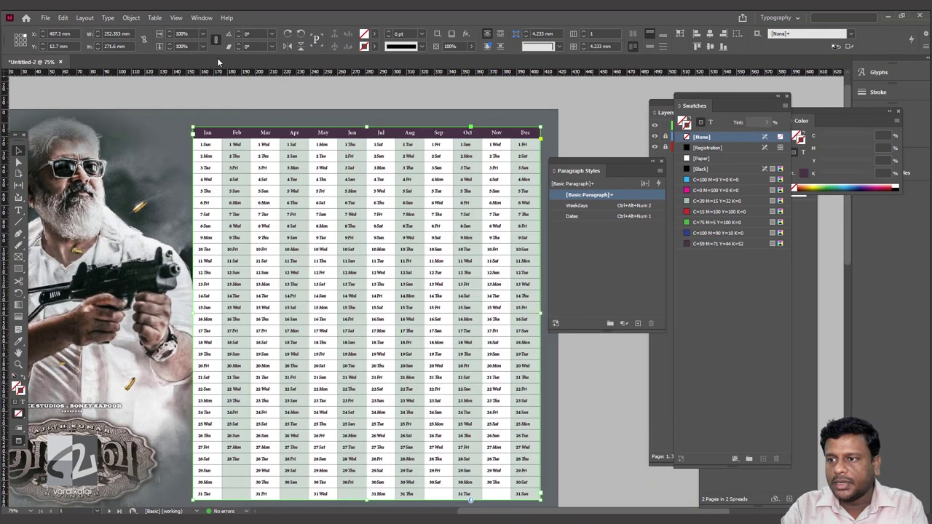
# Step: Zoom out to the whole page and deselect the calendar frame
pyautogui.hotkey('ctrl', '-')
pyautogui.hotkey('ctrl', '-')
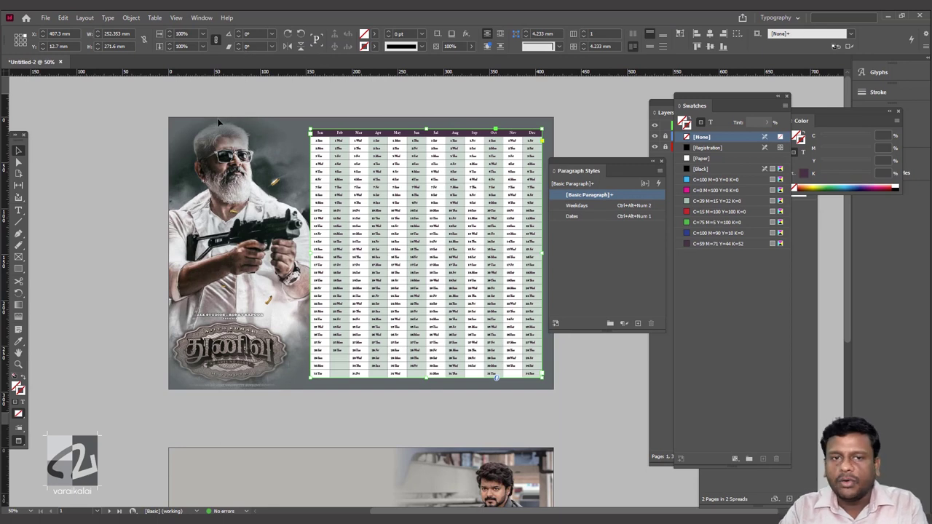
pyautogui.click(240, 114)
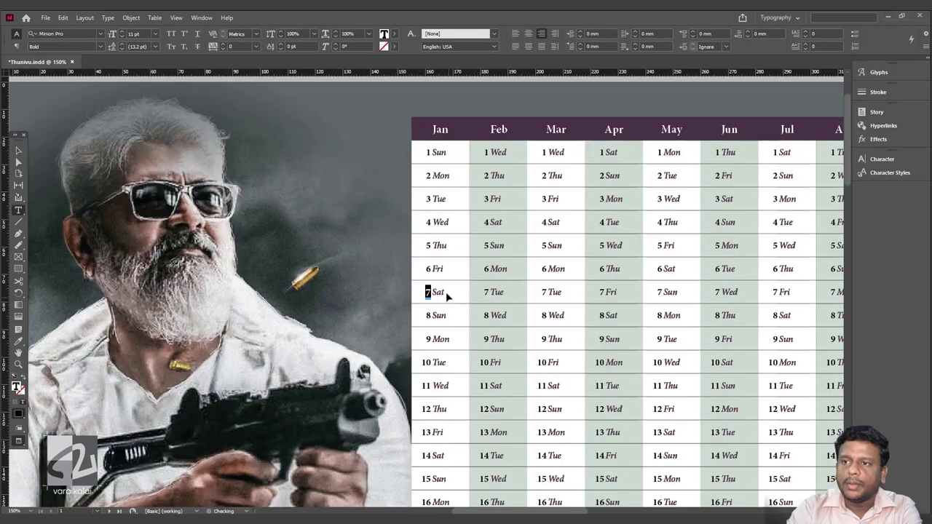
# Step: Select the date 14 and make it bold
pyautogui.click(445, 293)
pyautogui.scroll(-2, 342, 164)
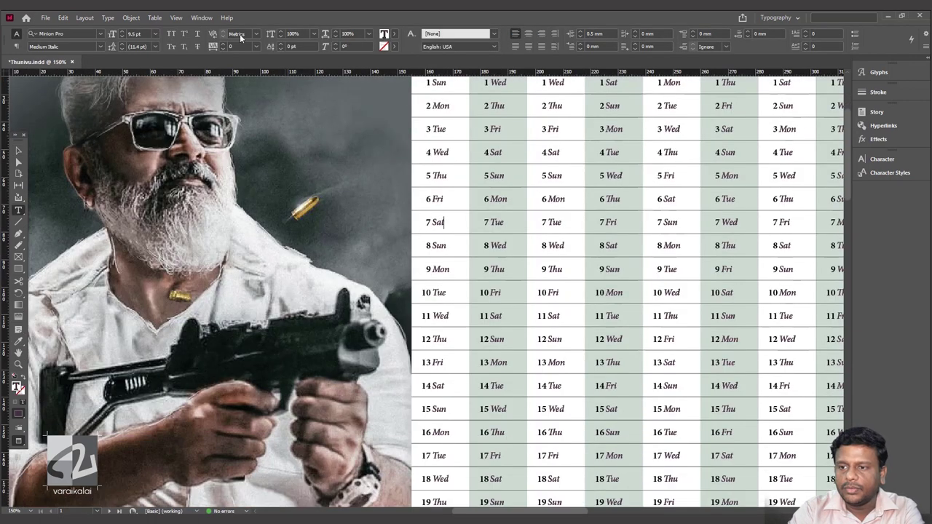
pyautogui.click(205, 18)
pyautogui.moveTo(211, 256)
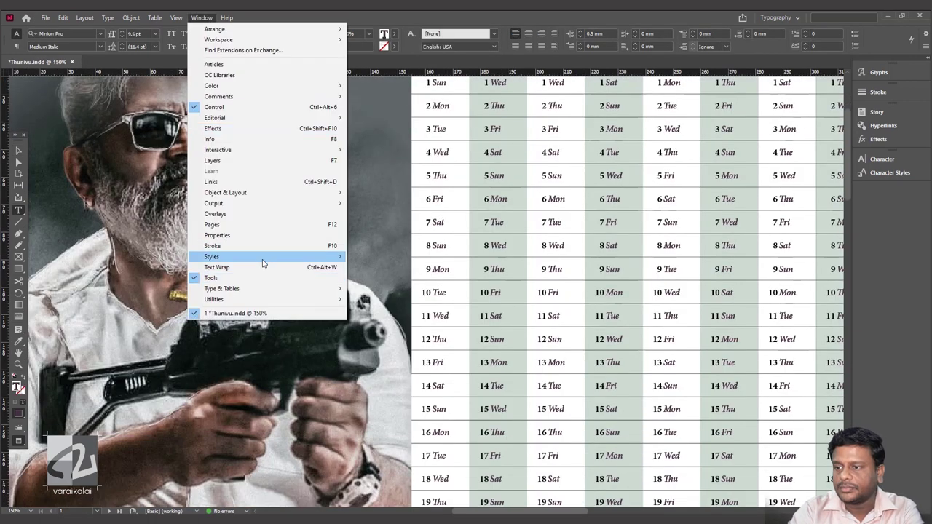
pyautogui.click(393, 289)
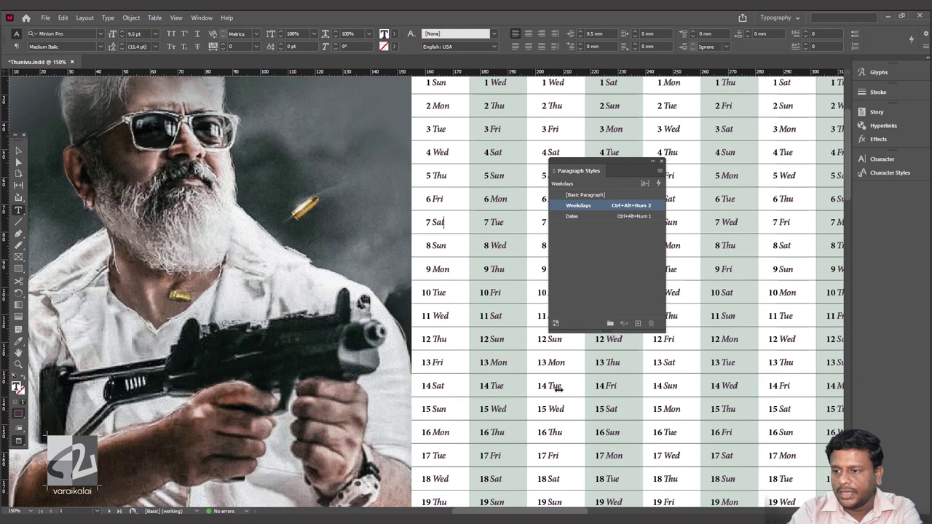
pyautogui.click(420, 385)
pyautogui.press('ctrl+alt+KP_1')
# Step: Set the date's font size to 17 pt
pyautogui.click(124, 34)
pyautogui.write('10')
pyautogui.press('Return')
pyautogui.press('Up')
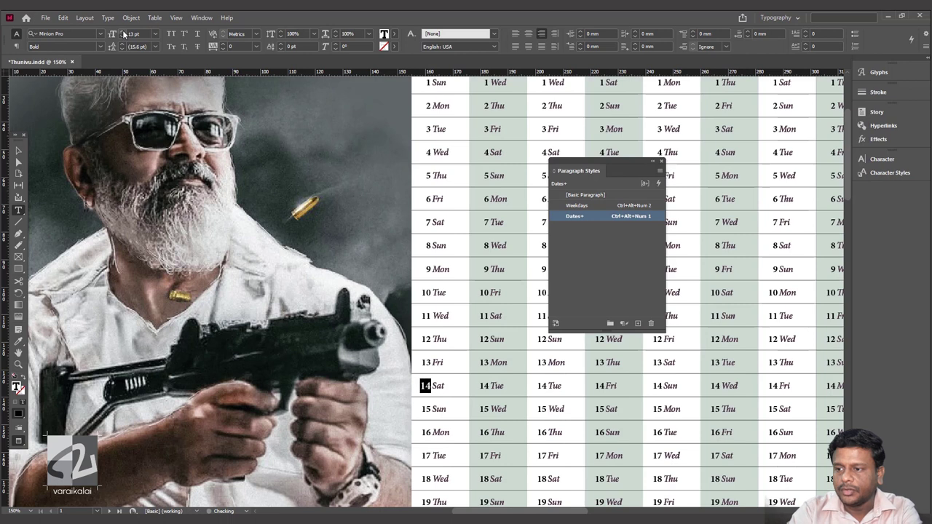
pyautogui.press('Up')
pyautogui.press('Up')
pyautogui.press('Up')
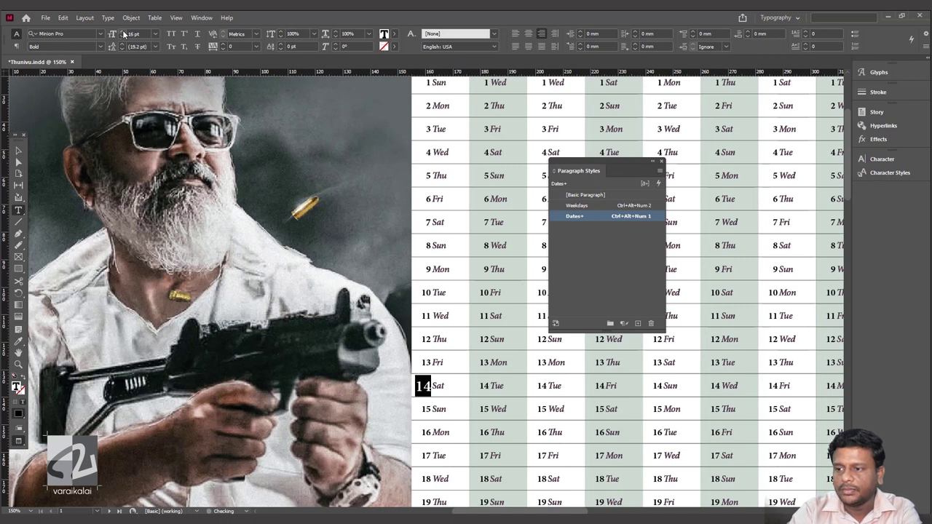
pyautogui.press('Up')
pyautogui.press('Up')
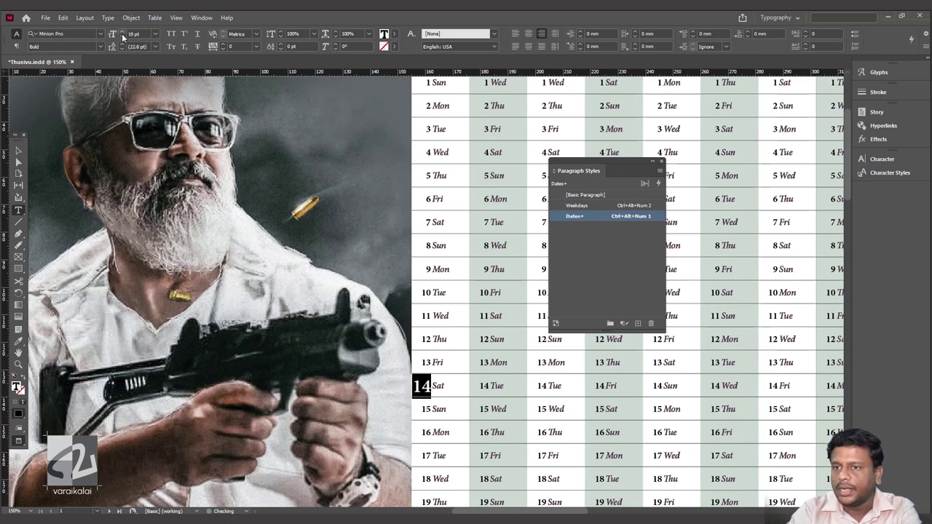
pyautogui.click(121, 36)
# Step: Apply Optical kerning and redefine the Dates paragraph style from this date
pyautogui.click(256, 33)
pyautogui.click(240, 59)
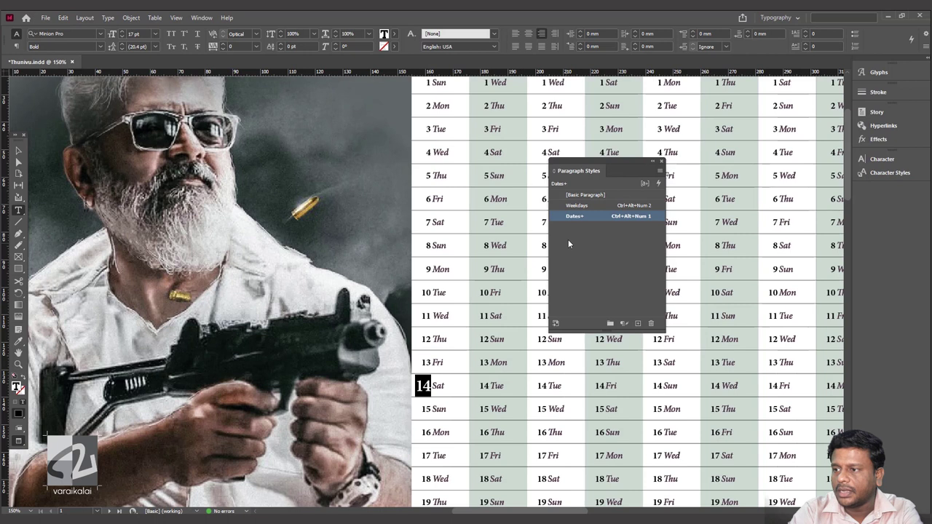
pyautogui.rightClick(594, 217)
pyautogui.click(617, 258)
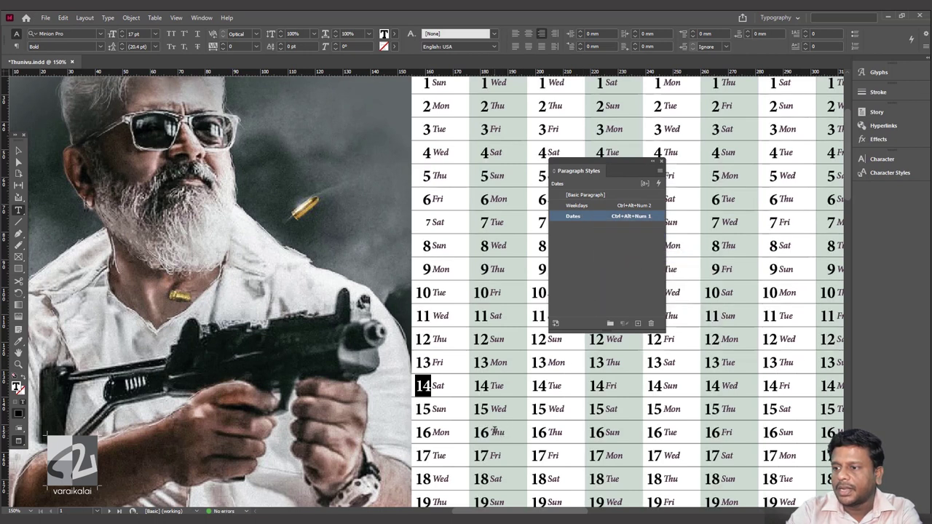
pyautogui.hotkey('ctrl', '-')
pyautogui.hotkey('ctrl', '-')
pyautogui.hotkey('ctrl', '-')
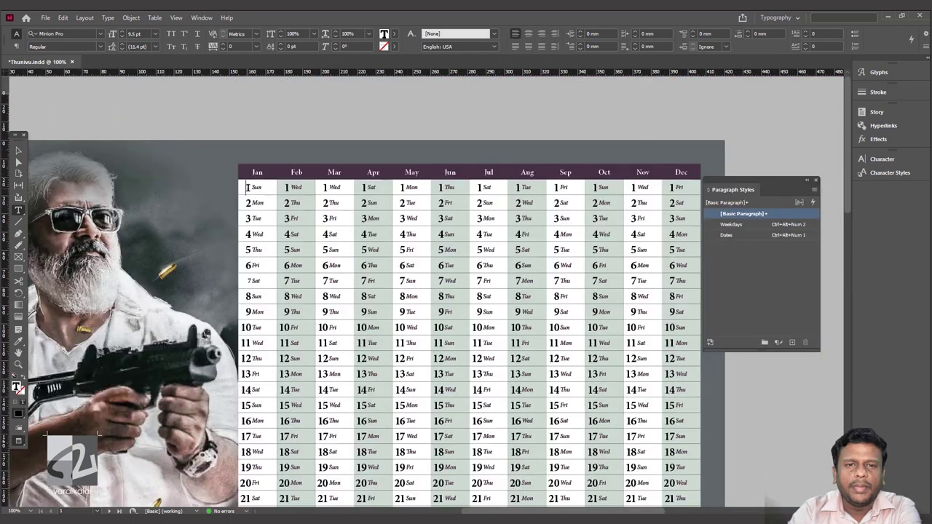
# Step: Lower the date's black tint to 89% and redefine the Dates style with it
pyautogui.press('F6')
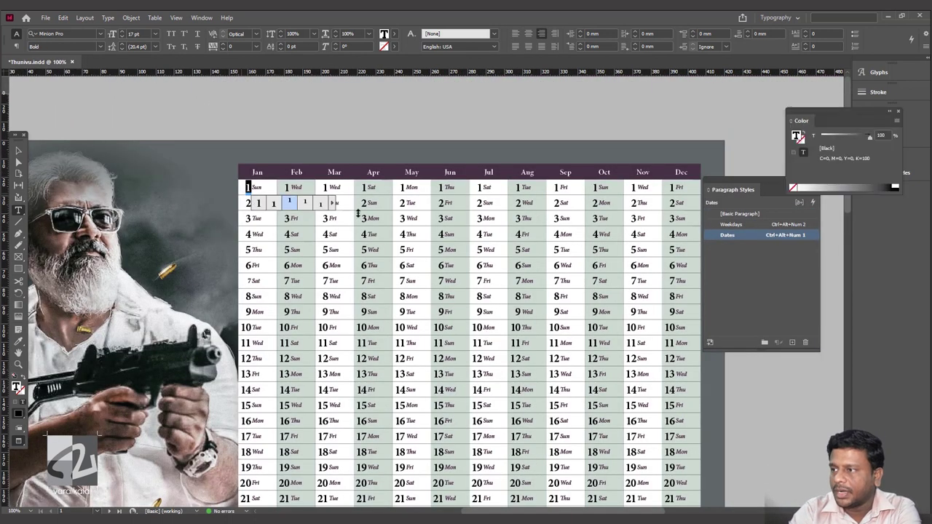
pyautogui.moveTo(866, 138); pyautogui.dragTo(863, 137)
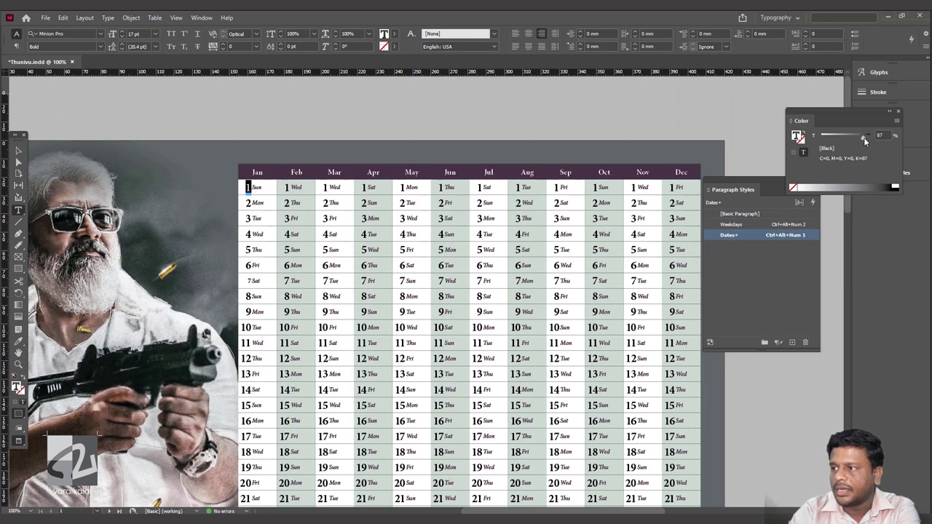
pyautogui.rightClick(772, 237)
pyautogui.click(762, 274)
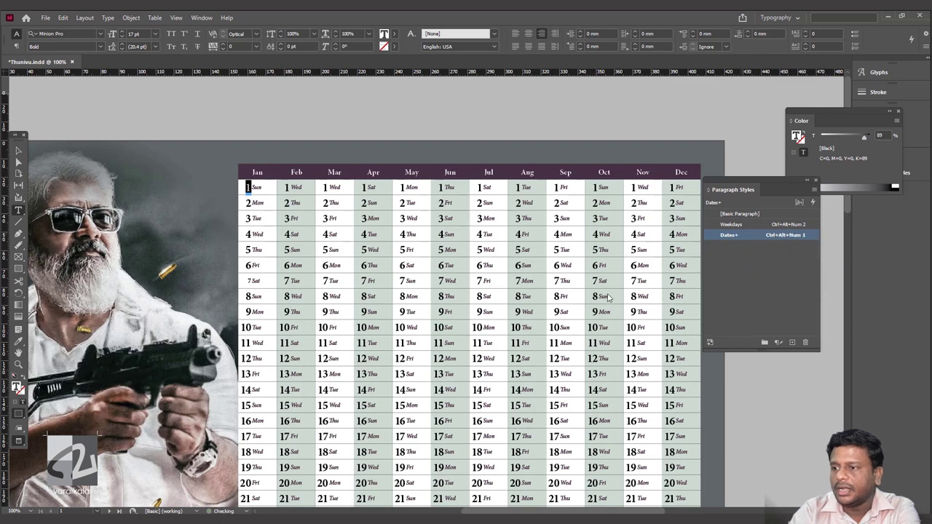
# Step: Inspect a weekday label's style, fit the page in view, and move the Paragraph Styles panel aside
pyautogui.click(490, 305)
pyautogui.scroll(-3, 490, 302)
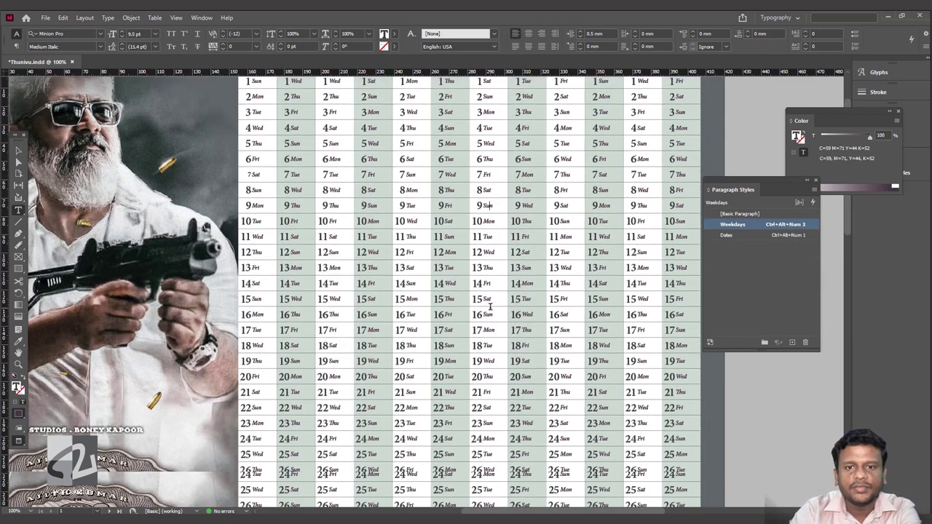
pyautogui.scroll(-2, 490, 299)
pyautogui.scroll(-2, 489, 297)
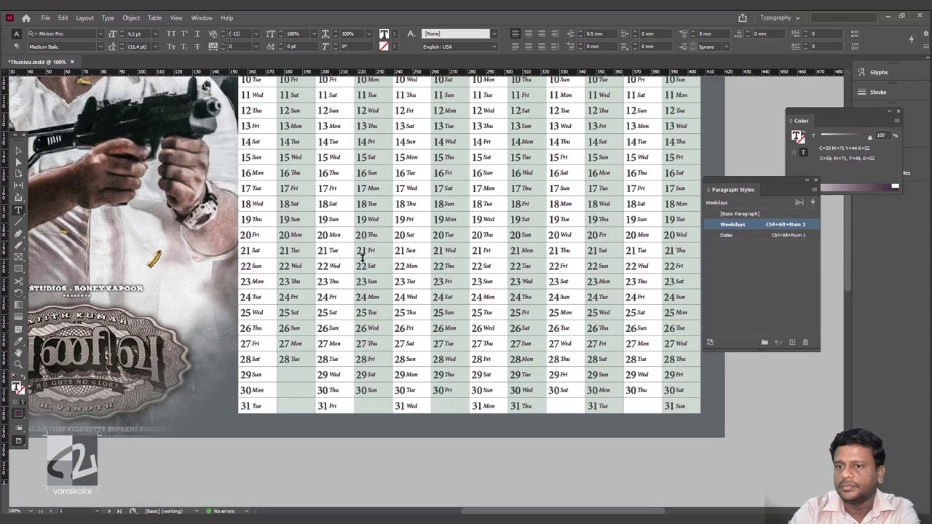
pyautogui.hotkey('ctrl', '0')
pyautogui.moveTo(781, 192); pyautogui.dragTo(810, 221)
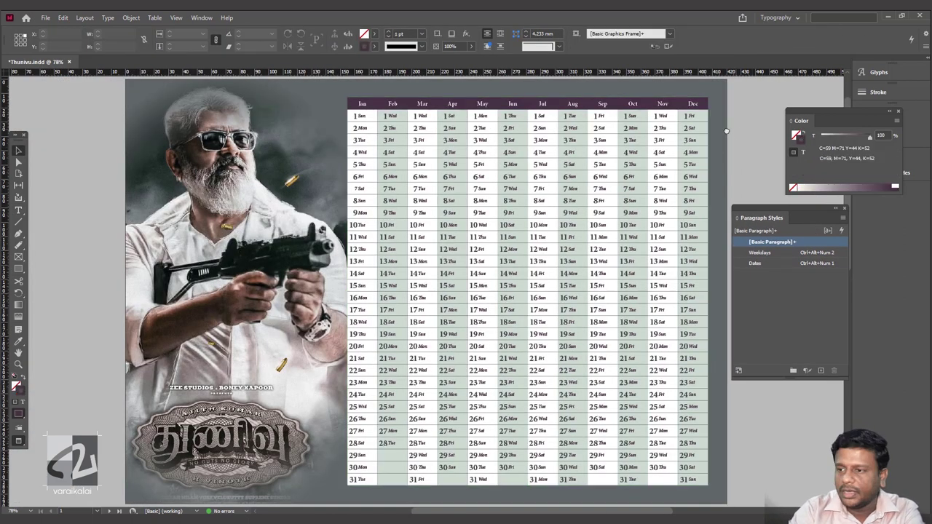
pyautogui.moveTo(735, 133); pyautogui.dragTo(671, 137)
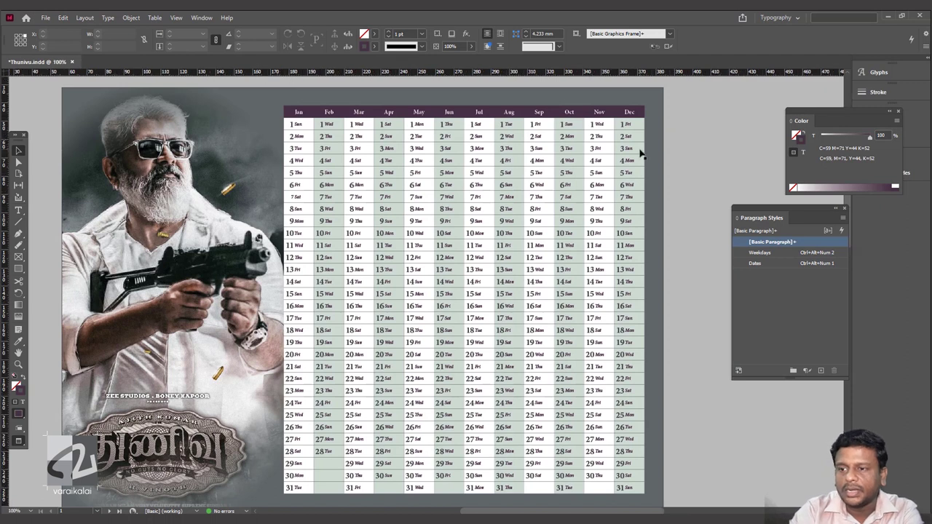
pyautogui.hotkey('ctrl', '=')
pyautogui.hotkey('ctrl', '=')
pyautogui.hscroll(3, 329, 260)
pyautogui.scroll(2, 432, 330)
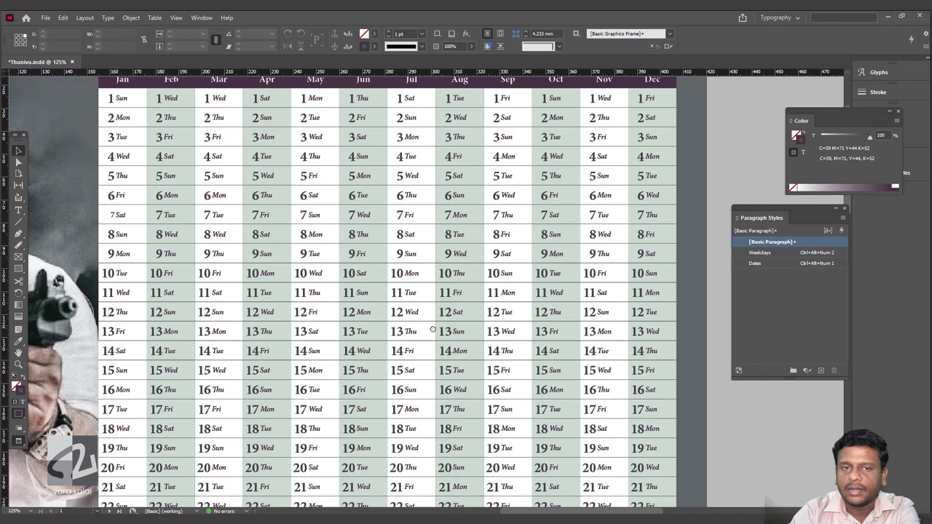
pyautogui.scroll(1, 432, 330)
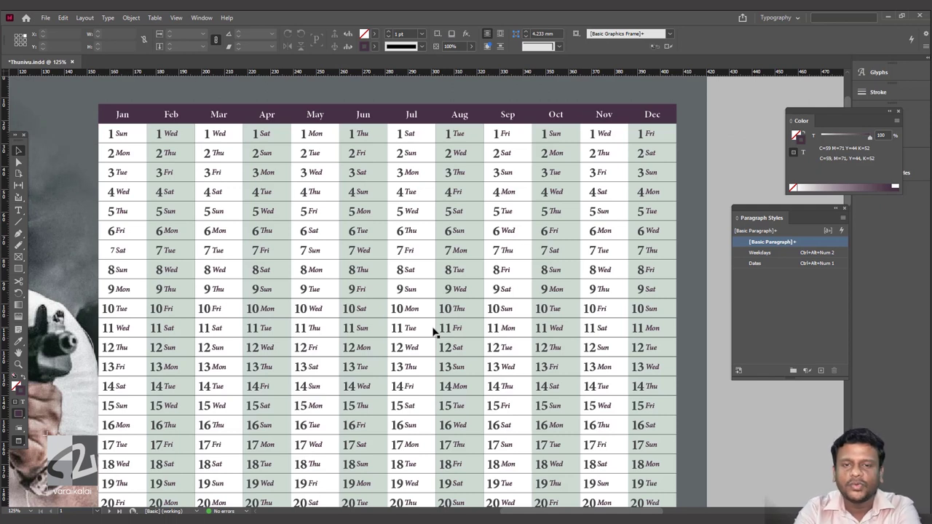
pyautogui.hotkey('ctrl', '0')
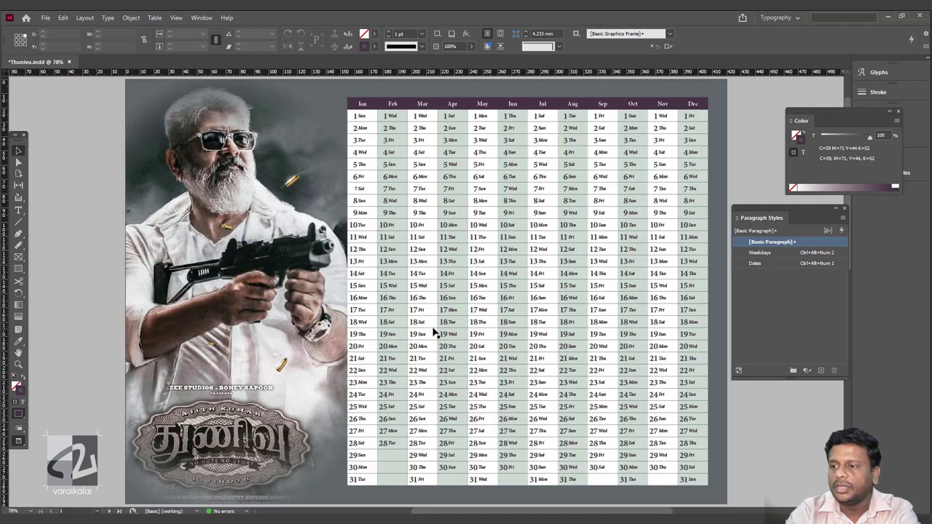
pyautogui.click(445, 291)
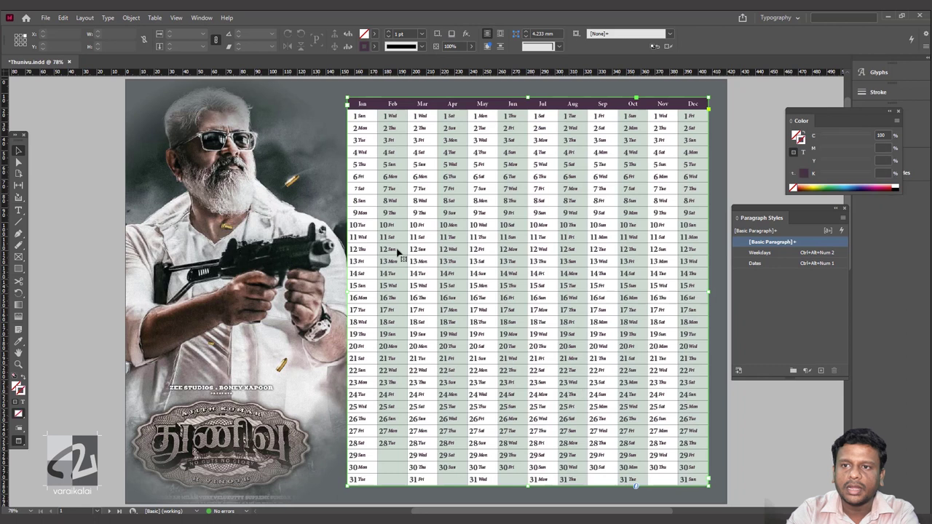
pyautogui.click(46, 18)
pyautogui.moveTo(66, 32)
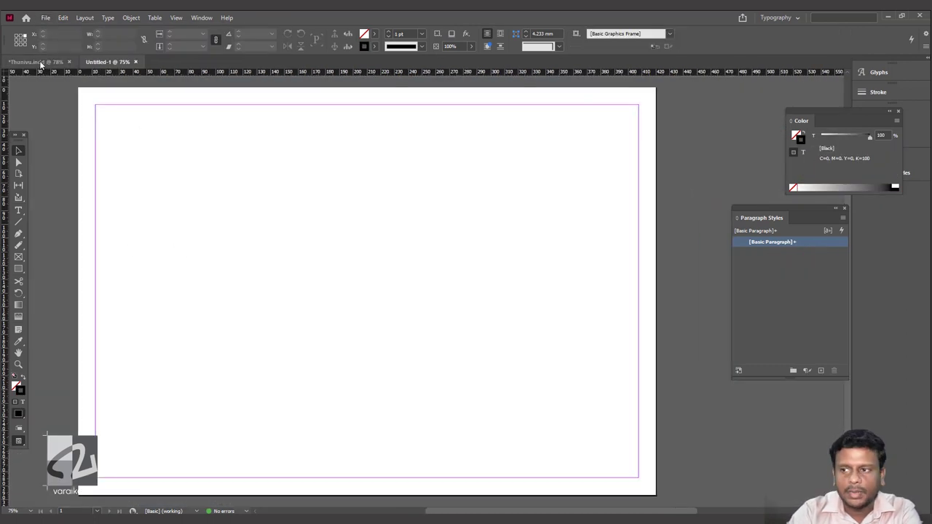
# Step: Paste the calendar table into the blank new document at the left margin
pyautogui.hotkey('ctrl', 'Tab')
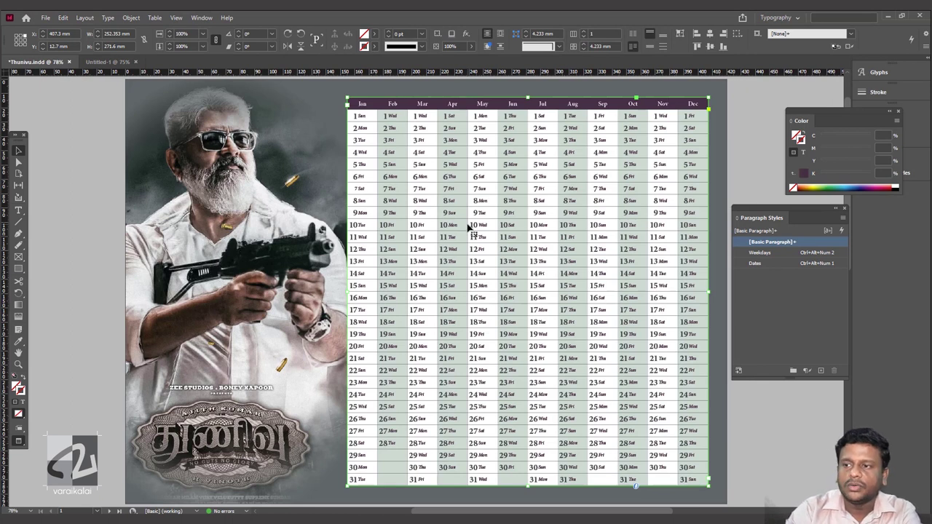
pyautogui.click(105, 62)
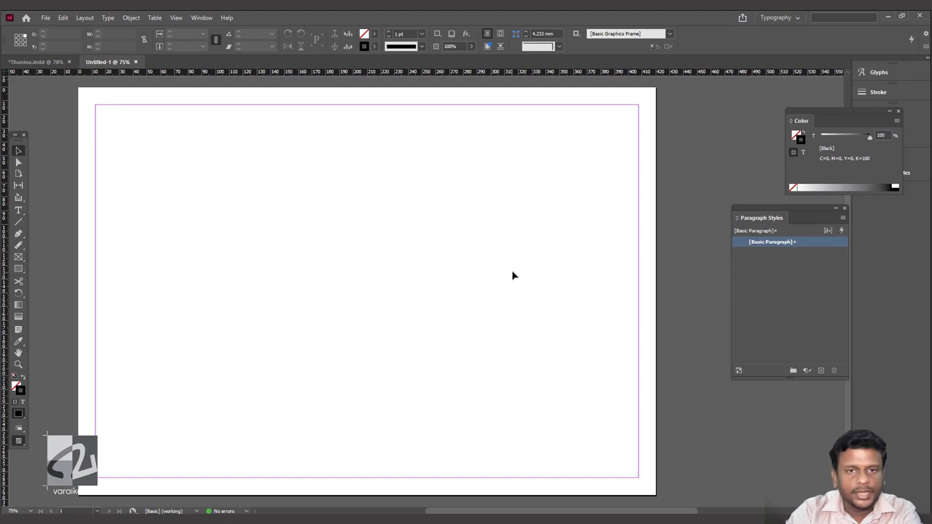
pyautogui.hotkey('ctrl', 'v')
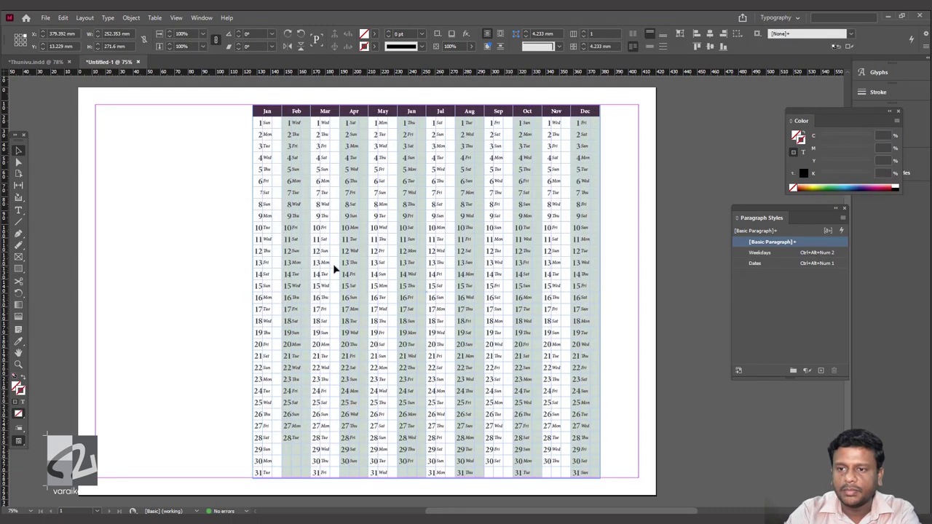
pyautogui.moveTo(335, 270); pyautogui.dragTo(174, 267)
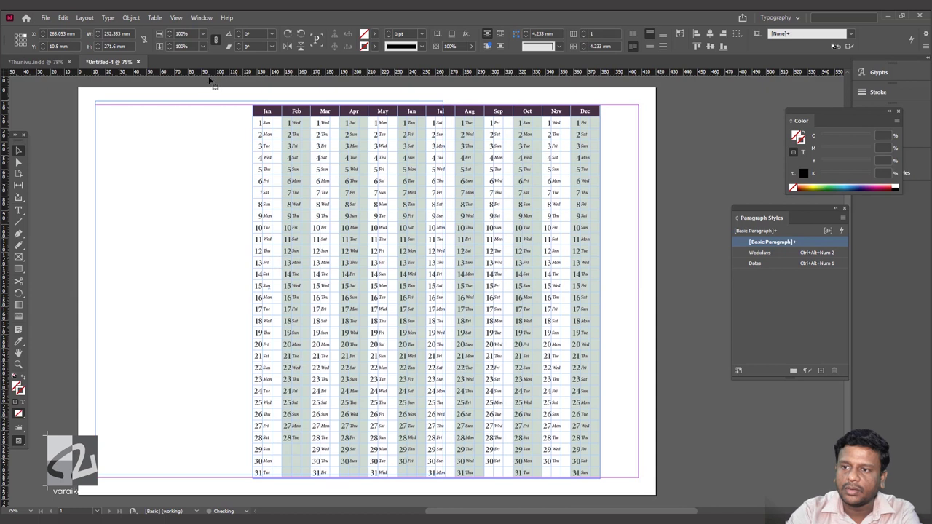
# Step: Show the Layers panel and add layers so the document has three layers
pyautogui.click(201, 18)
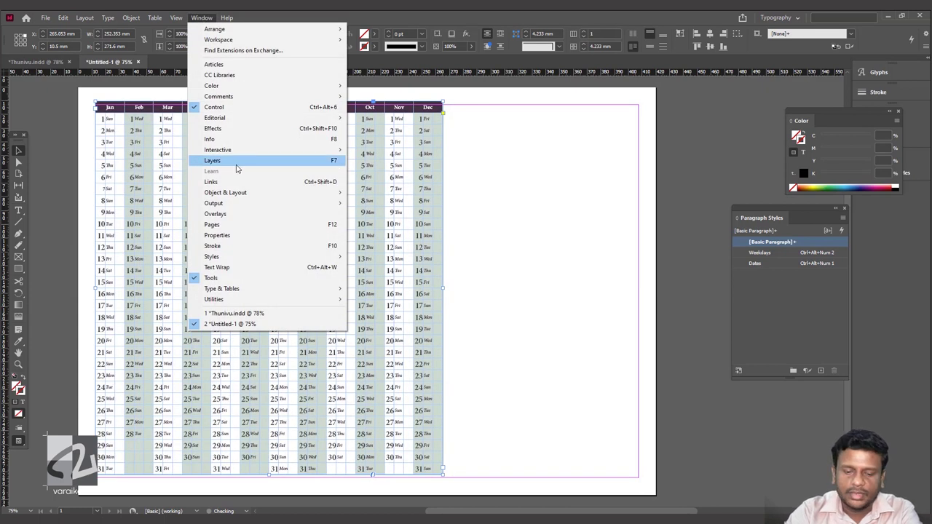
pyautogui.click(234, 161)
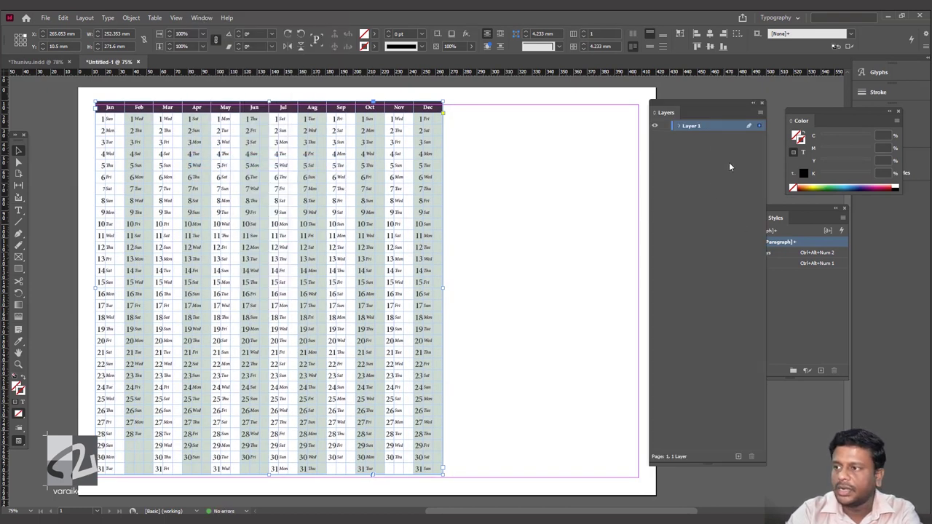
pyautogui.click(738, 456)
pyautogui.click(738, 455)
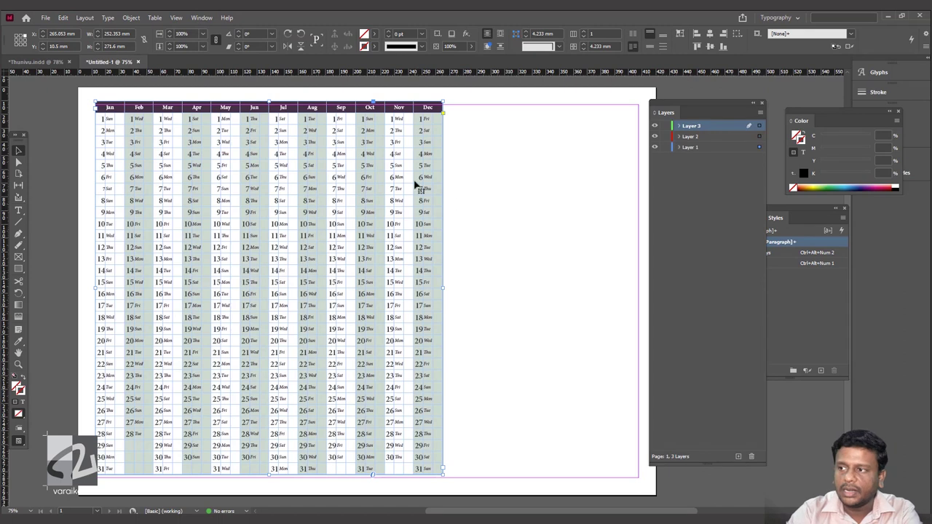
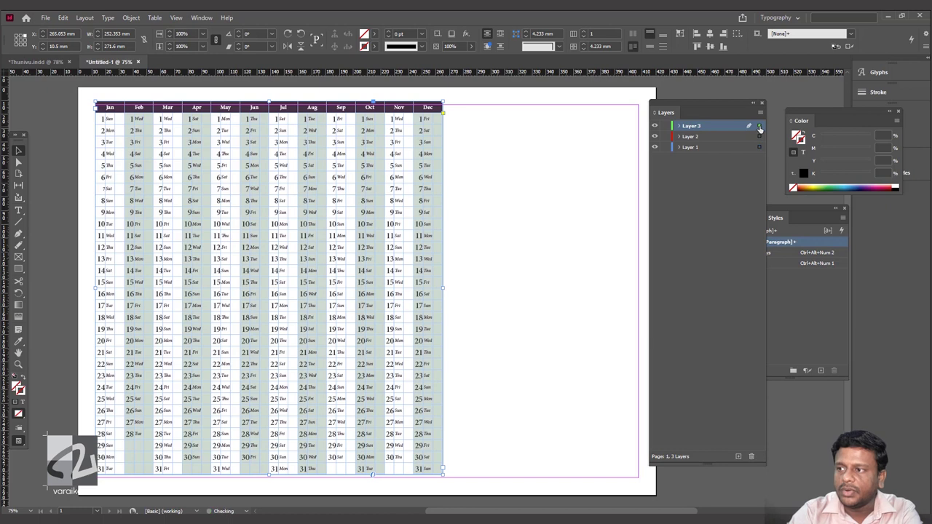
# Step: Move the calendar table to Layer 3, hide it, and make Layer 1 active
pyautogui.click(759, 127)
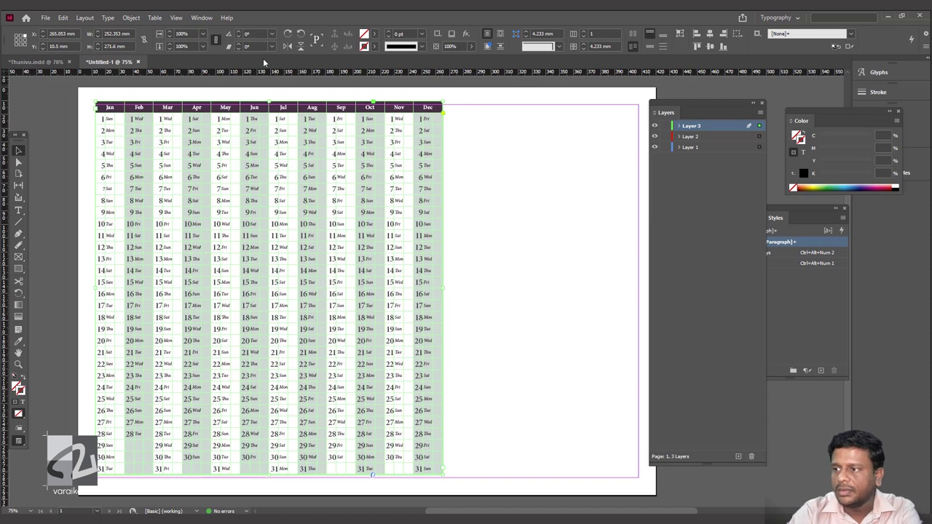
pyautogui.click(655, 126)
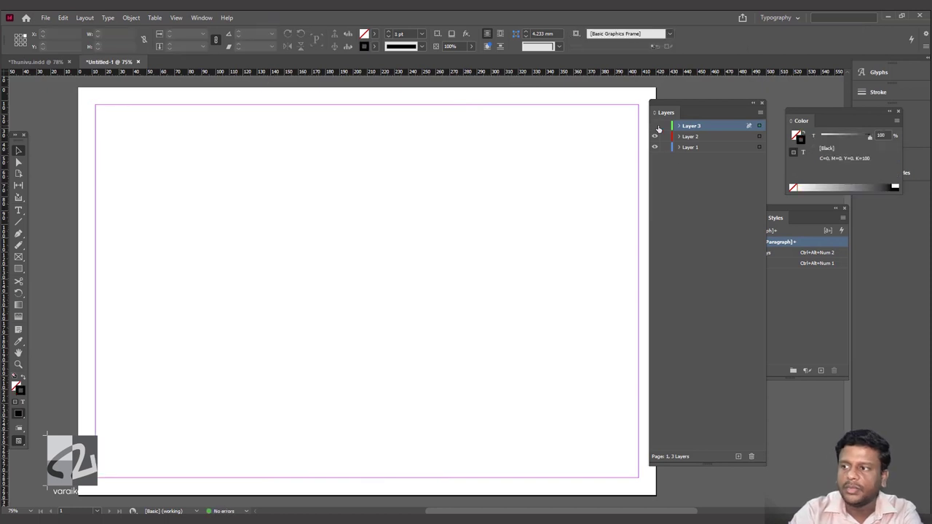
pyautogui.click(656, 127)
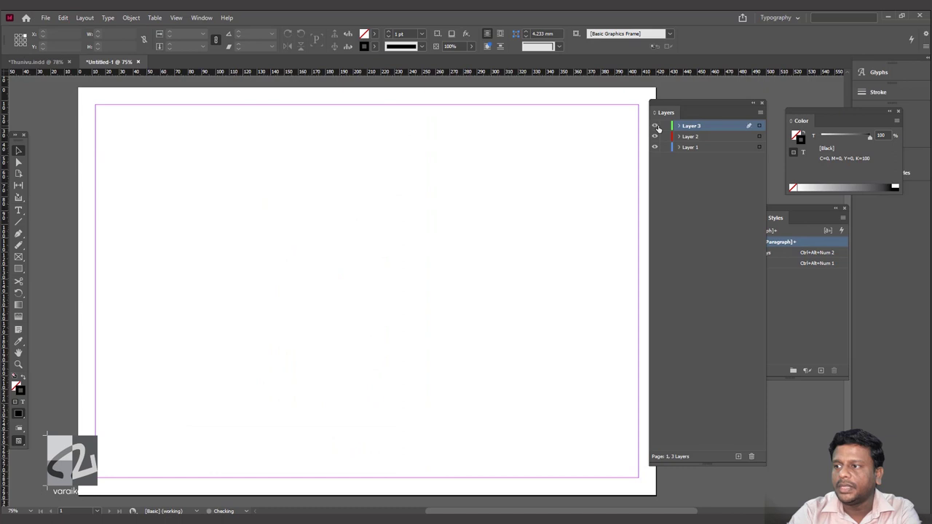
pyautogui.click(656, 127)
pyautogui.click(655, 127)
pyautogui.click(690, 147)
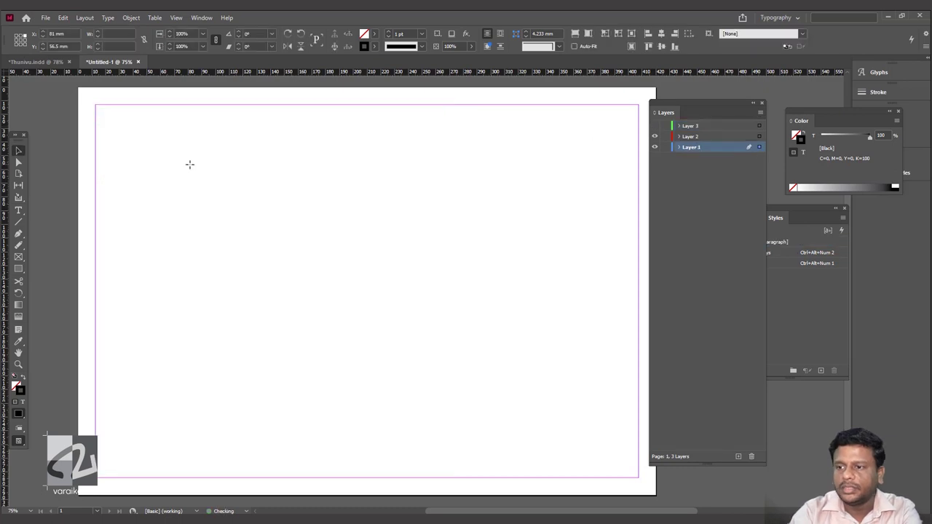
# Step: Place the VARISU poster at the page's top-left, scaled to the full page height
pyautogui.click(189, 165)
pyautogui.hotkey('ctrl', '-')
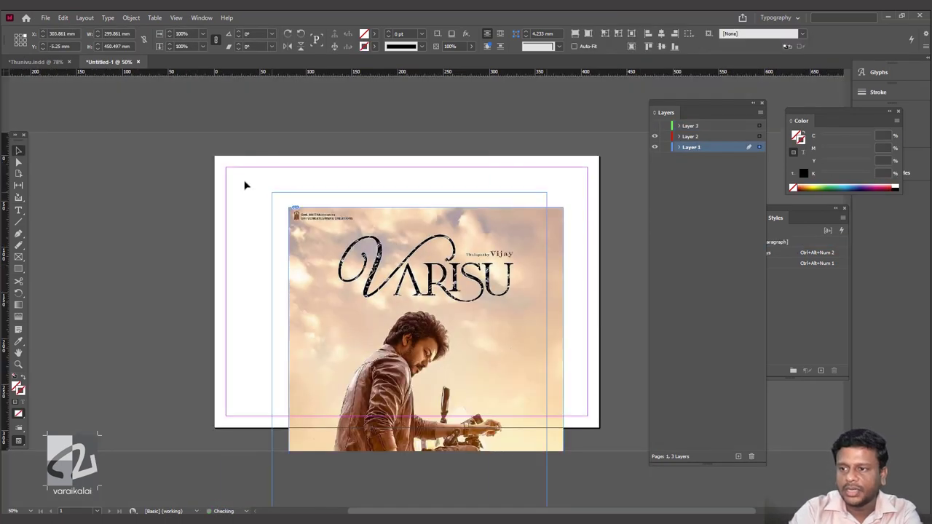
pyautogui.moveTo(244, 185); pyautogui.dragTo(240, 188)
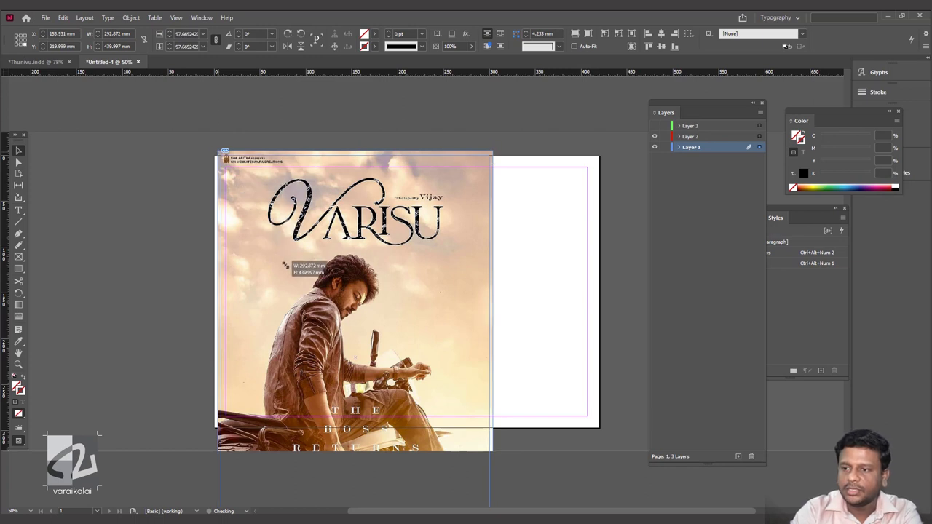
pyautogui.moveTo(284, 265); pyautogui.dragTo(285, 252)
pyautogui.click(162, 142)
pyautogui.moveTo(386, 300); pyautogui.dragTo(315, 195)
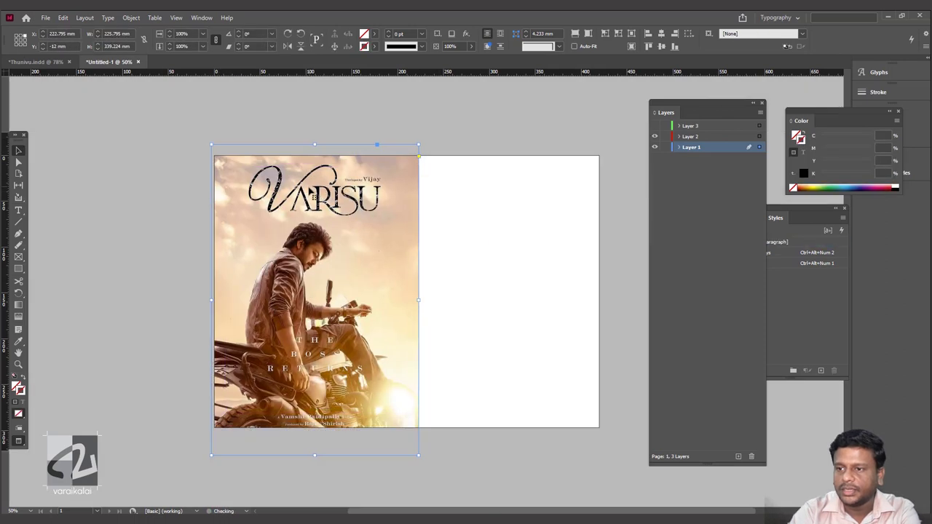
pyautogui.moveTo(315, 198); pyautogui.dragTo(311, 210)
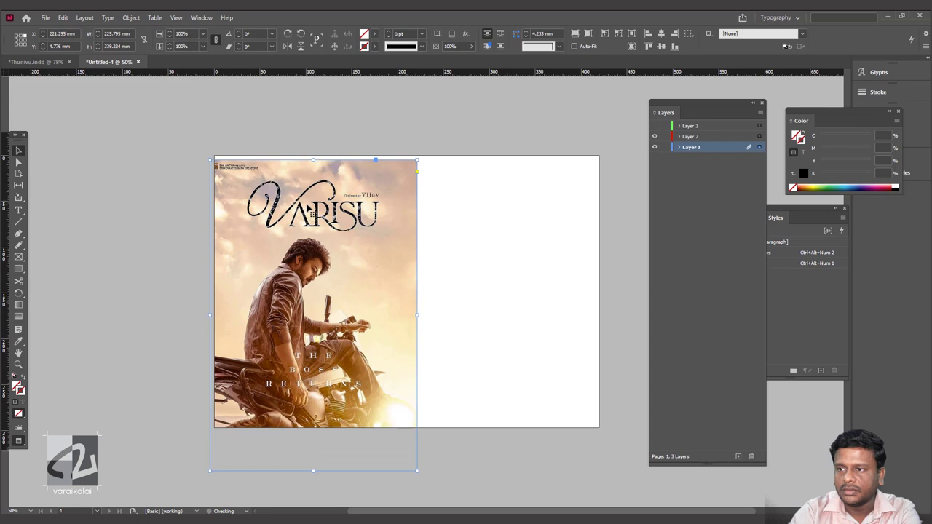
pyautogui.moveTo(419, 154)
pyautogui.mouseDown()
pyautogui.moveTo(364, 178)
pyautogui.moveTo(359, 194)
pyautogui.mouseUp()
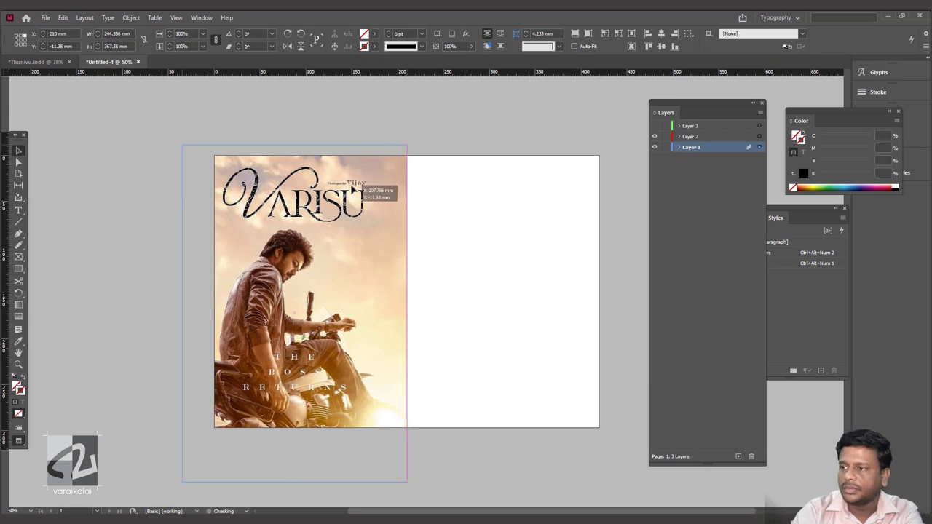
# Step: Move the poster onto Layer 2 and deselect it
pyautogui.doubleClick(691, 147)
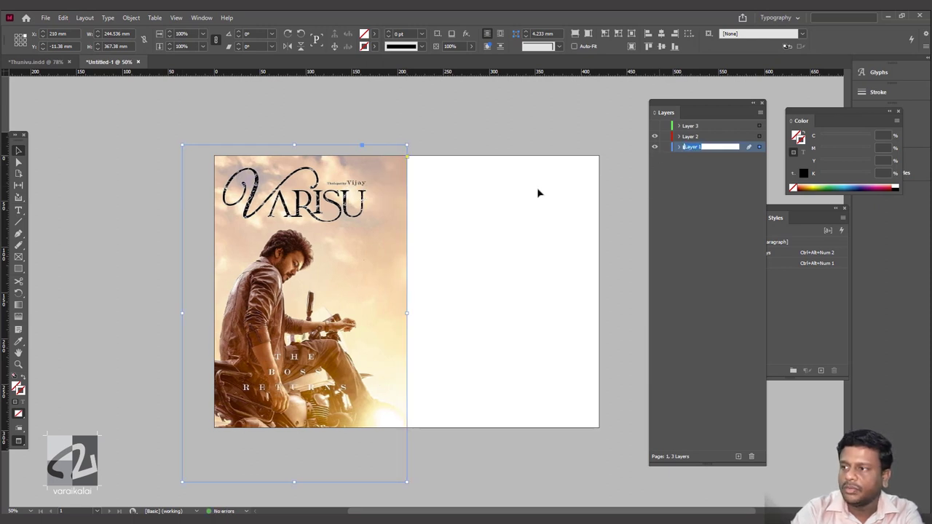
pyautogui.moveTo(757, 149); pyautogui.dragTo(759, 137)
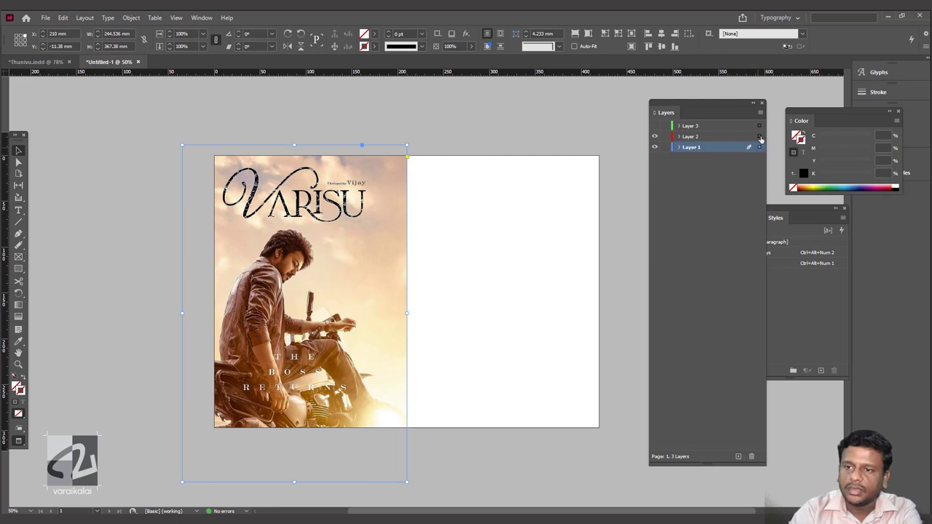
pyautogui.click(51, 138)
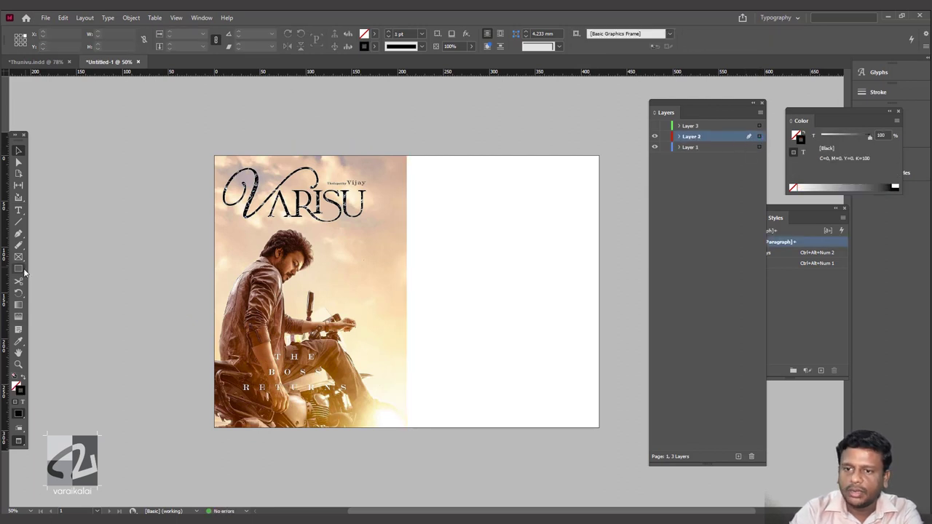
# Step: Draw a page-covering frame on Layer 1, filled with a darker peach sampled from the poster
pyautogui.click(19, 269)
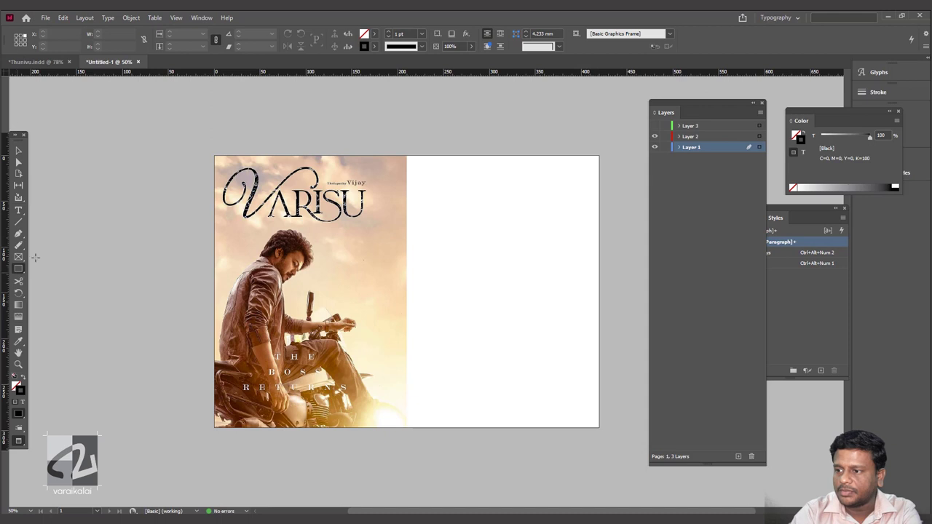
pyautogui.moveTo(167, 139); pyautogui.dragTo(613, 438)
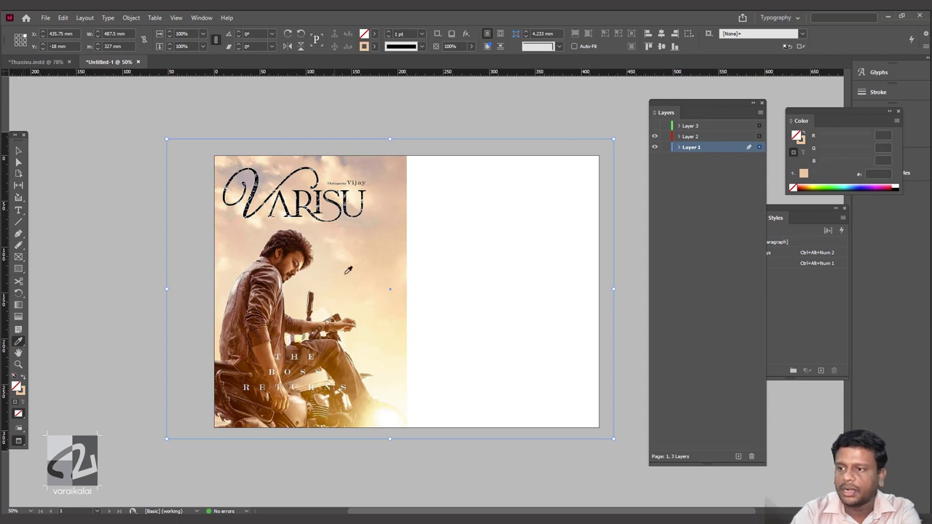
pyautogui.click(383, 295)
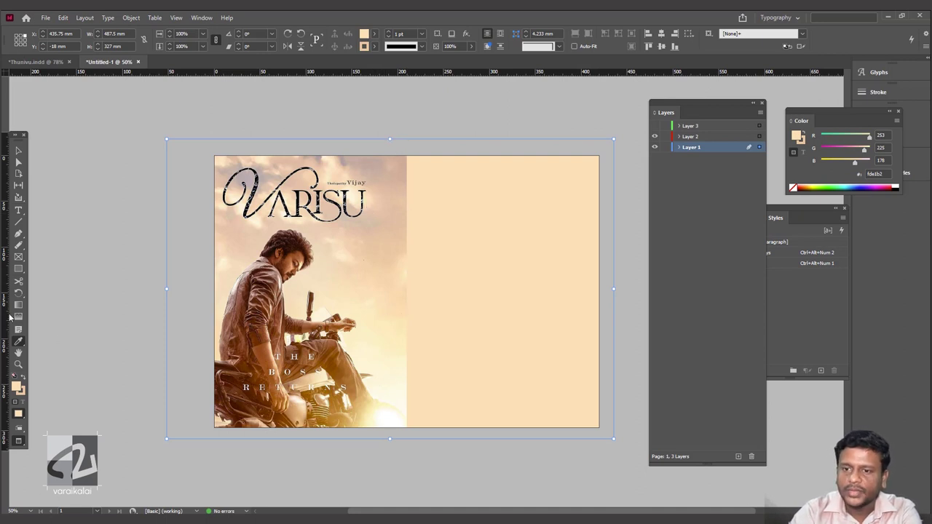
pyautogui.press('v')
pyautogui.click(19, 345)
pyautogui.click(402, 231)
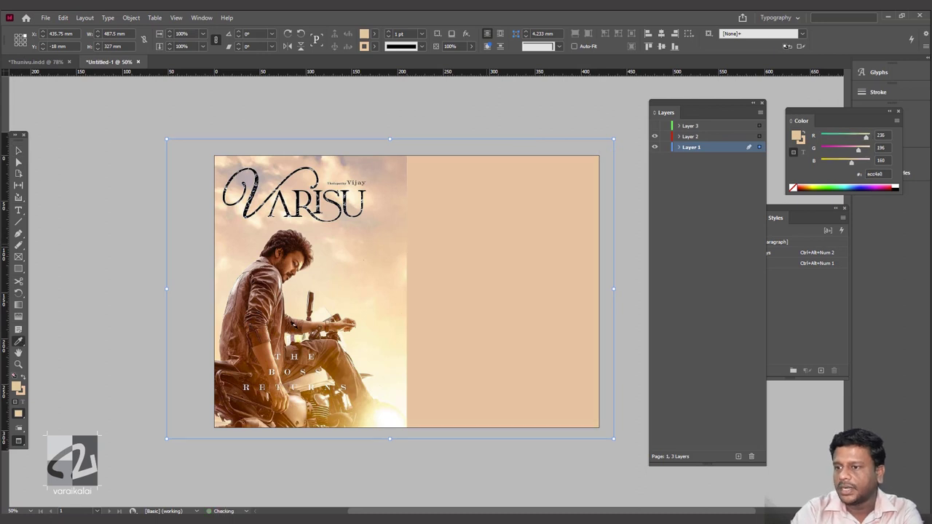
pyautogui.press('v')
pyautogui.click(401, 289)
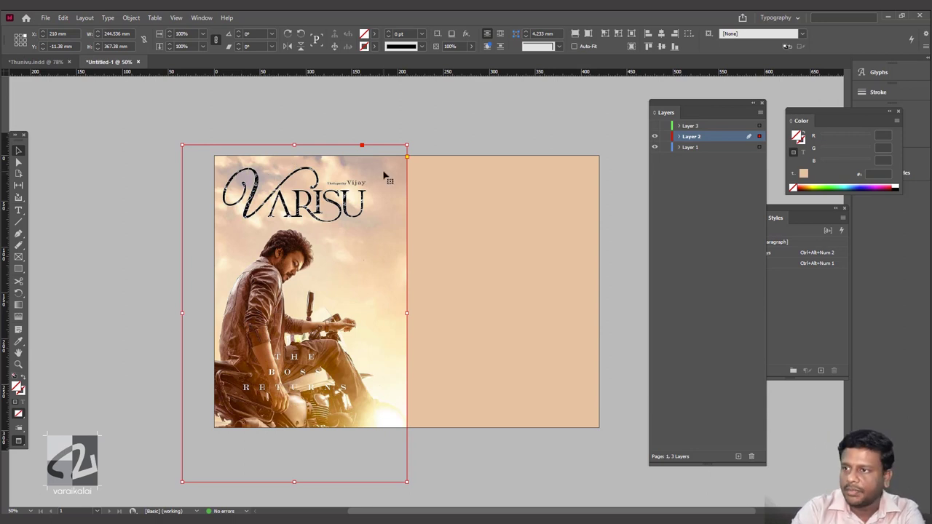
# Step: Give the poster a Gradient Feather with a mid stop around 55–60%, and shift it slightly left
pyautogui.click(465, 34)
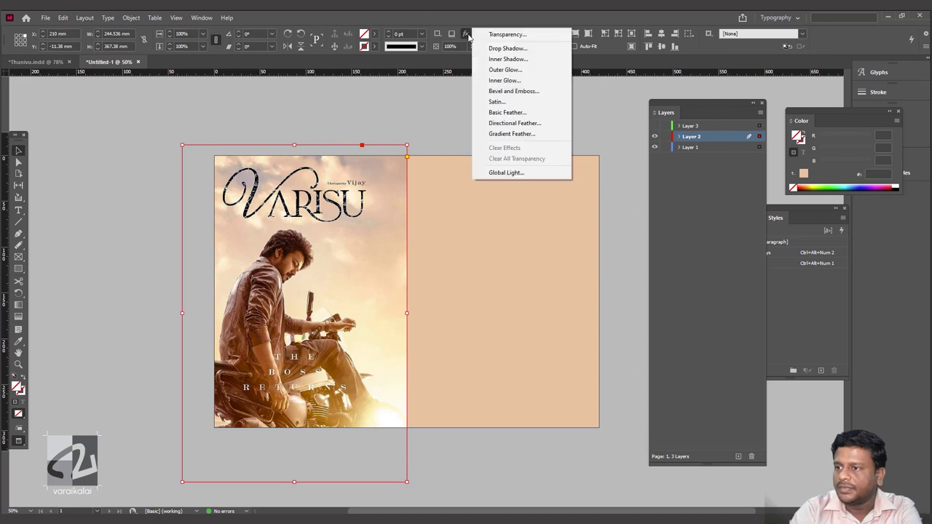
pyautogui.click(506, 134)
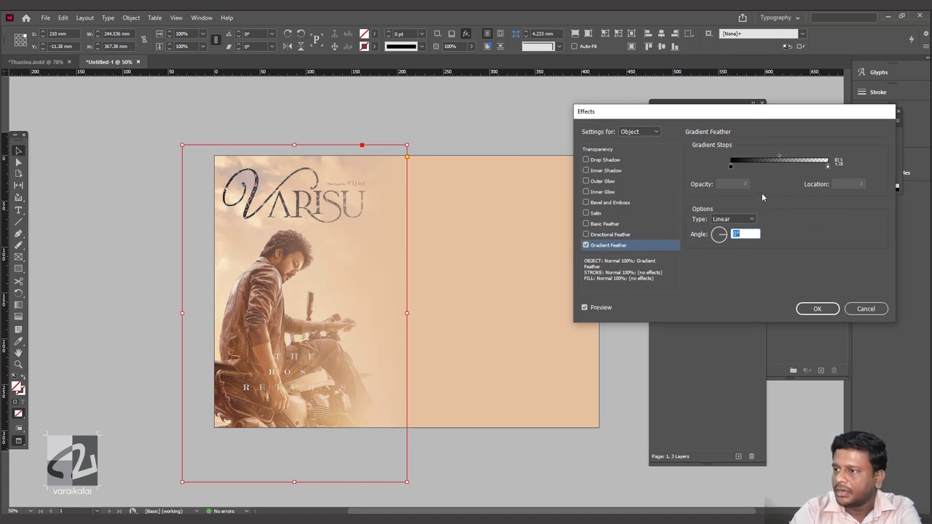
pyautogui.moveTo(731, 167); pyautogui.dragTo(782, 167)
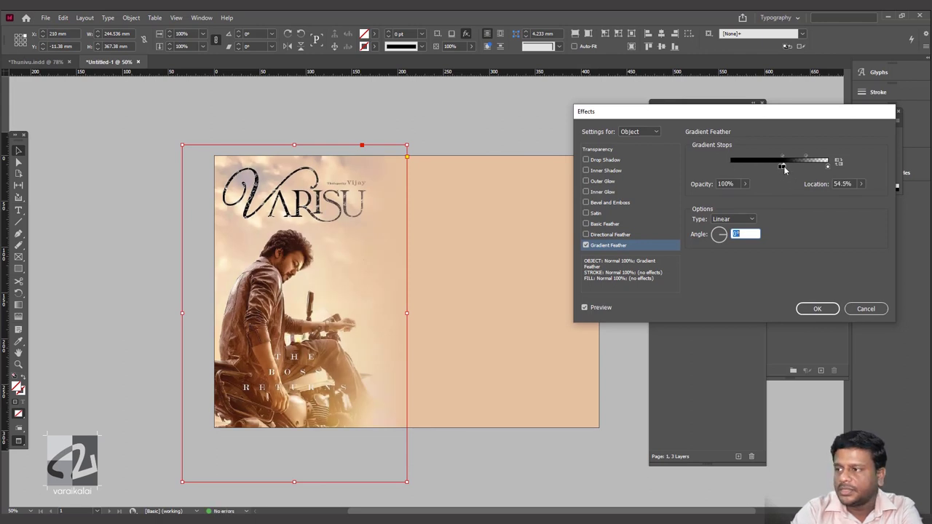
pyautogui.moveTo(782, 166); pyautogui.dragTo(807, 150)
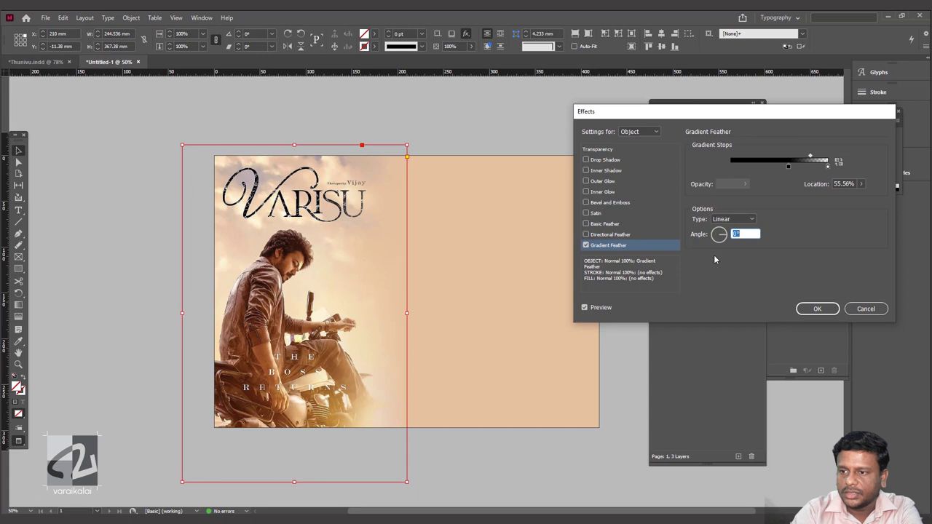
pyautogui.click(814, 312)
pyautogui.moveTo(357, 257); pyautogui.dragTo(344, 255)
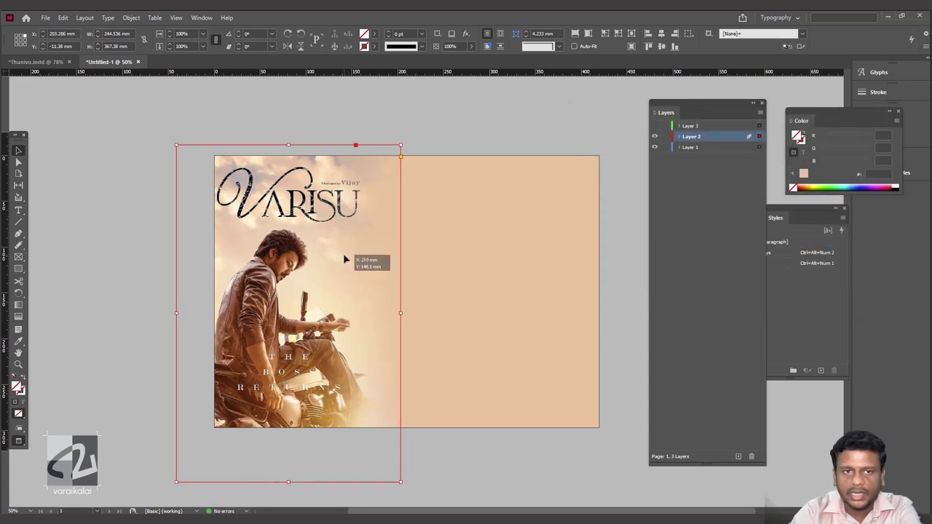
pyautogui.click(527, 429)
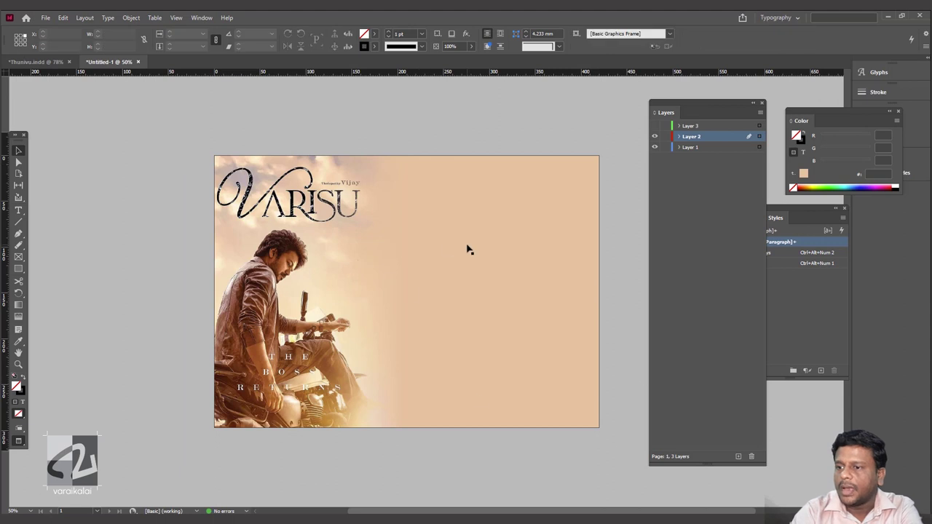
# Step: Lock Layer 2, show Layer 3, and move the calendar table to the page's right half
pyautogui.click(665, 137)
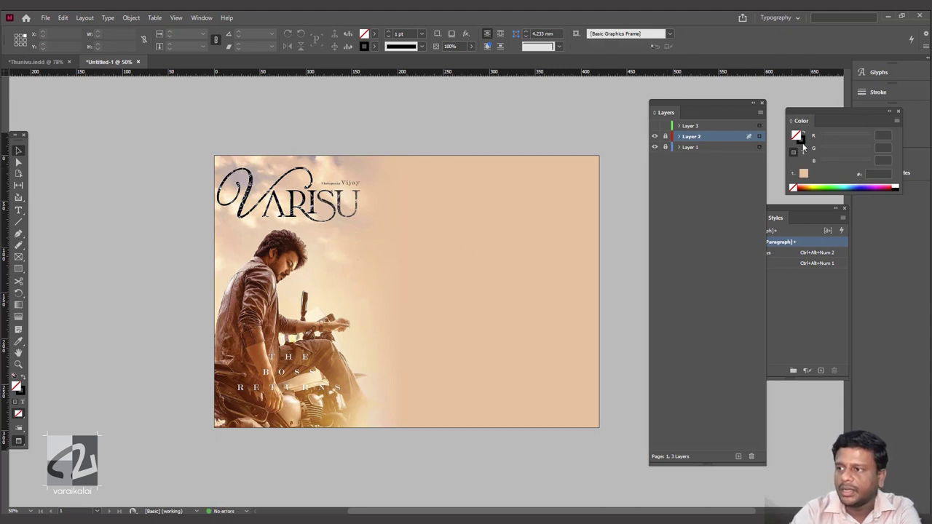
pyautogui.click(653, 126)
pyautogui.click(690, 126)
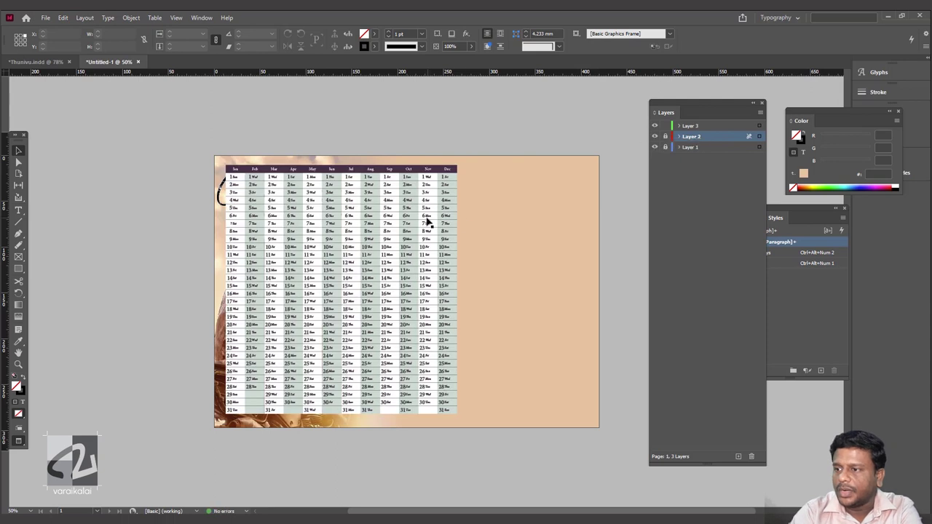
pyautogui.moveTo(323, 264); pyautogui.dragTo(474, 259)
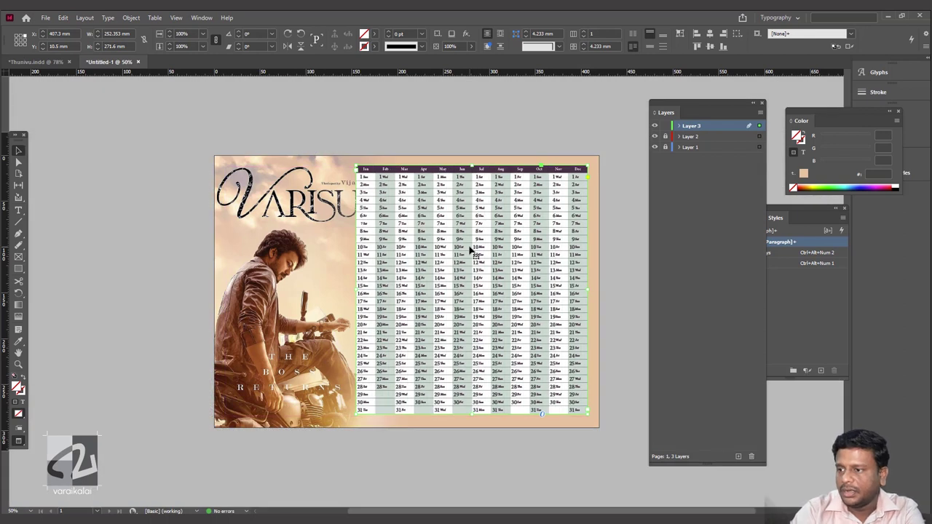
pyautogui.press('w')
pyautogui.press('w')
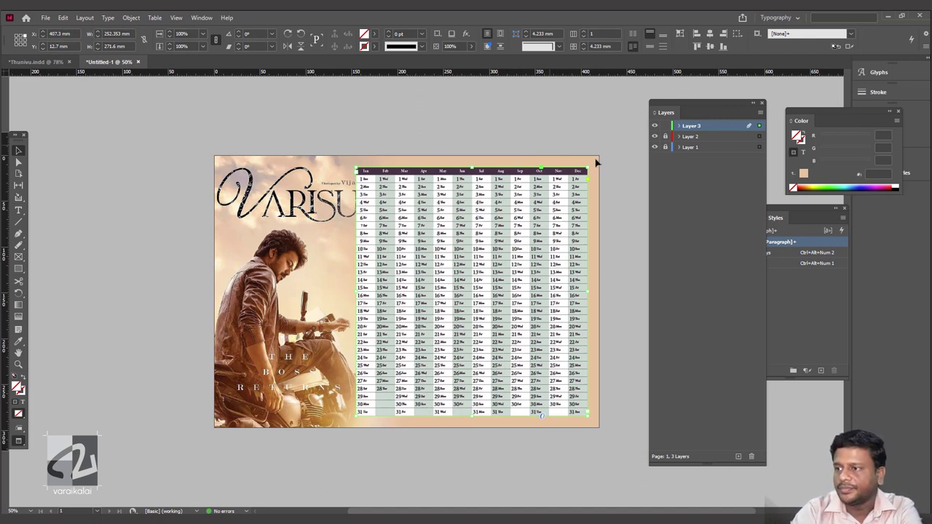
# Step: Lock Layer 3 and Layer 1
pyautogui.click(665, 125)
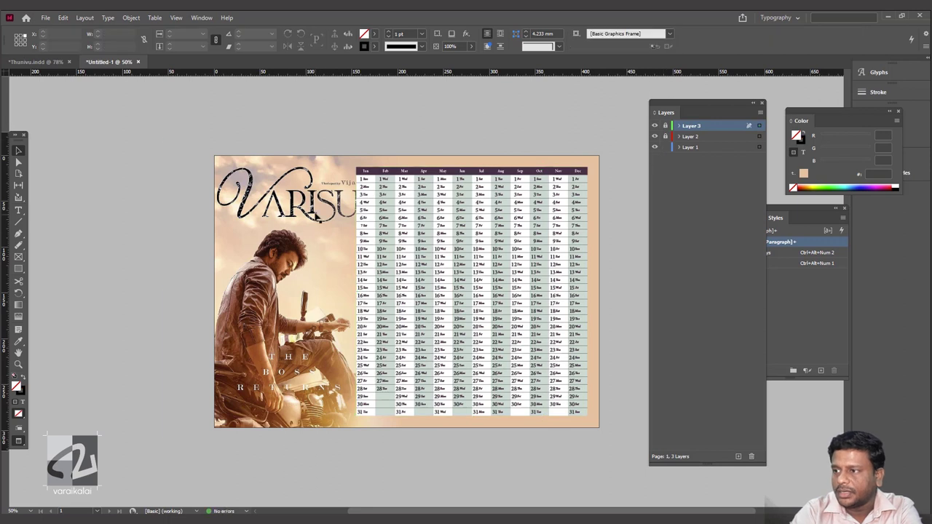
pyautogui.hotkey('ctrl', 'a')
pyautogui.click(664, 147)
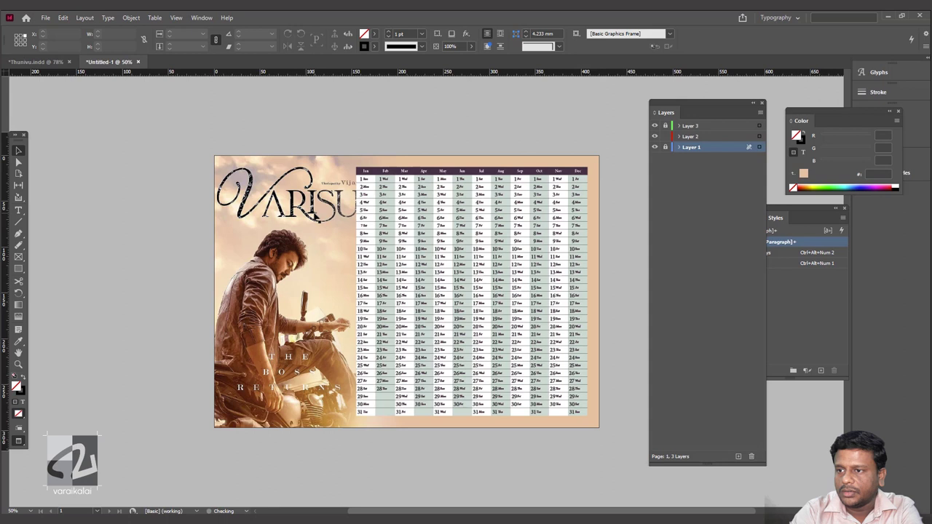
pyautogui.hotkey('ctrl', 'a')
# Step: Resize and reposition the VARISU poster image frame on the page
pyautogui.moveTo(386, 151); pyautogui.dragTo(394, 153)
pyautogui.moveTo(395, 474); pyautogui.dragTo(386, 459)
pyautogui.moveTo(308, 413); pyautogui.dragTo(292, 391)
pyautogui.moveTo(369, 438); pyautogui.dragTo(377, 446)
pyautogui.moveTo(328, 410); pyautogui.dragTo(333, 410)
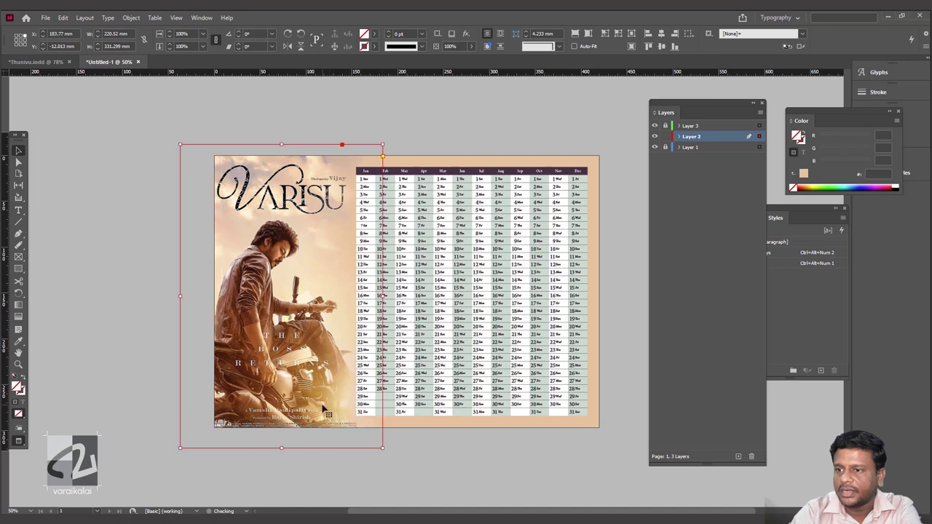
pyautogui.moveTo(303, 385); pyautogui.dragTo(305, 386)
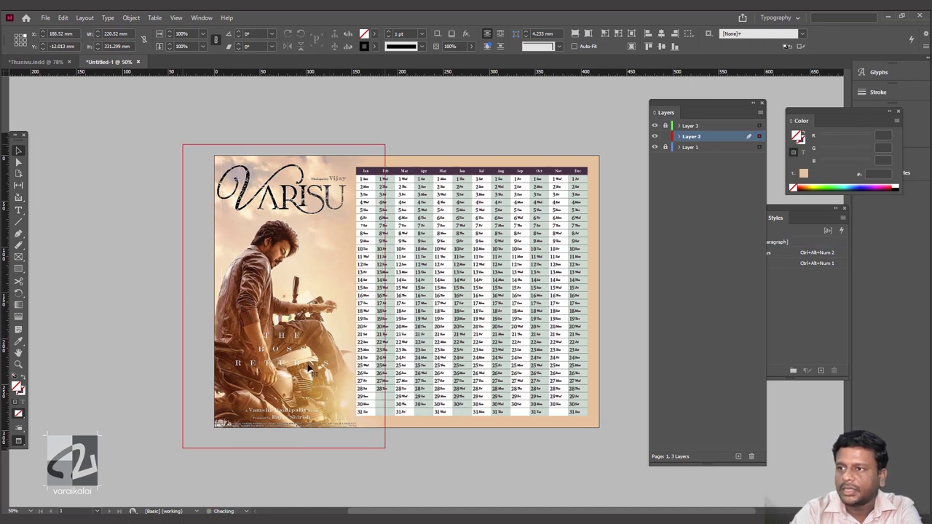
# Step: Apply a radial Gradient Feather to the poster, pulling the transparent stop inward and widening the solid area
pyautogui.click(466, 34)
pyautogui.click(511, 133)
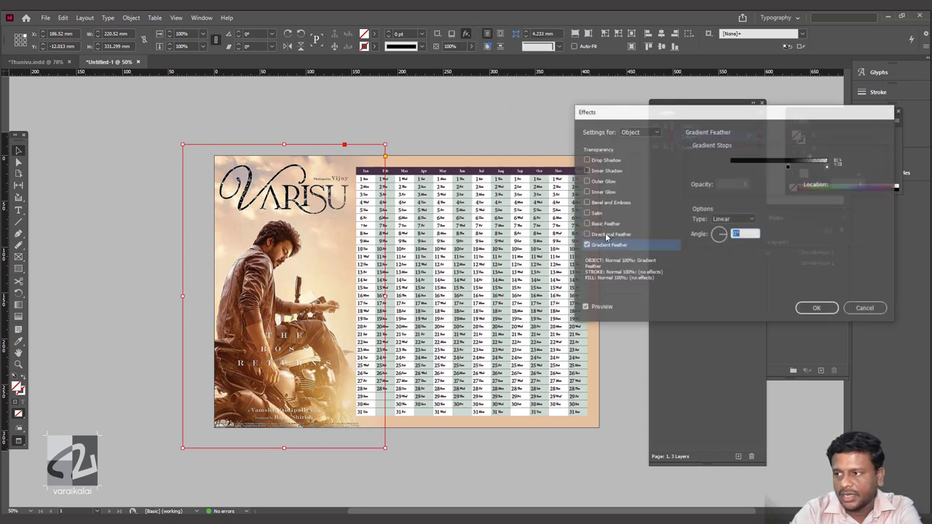
pyautogui.click(731, 219)
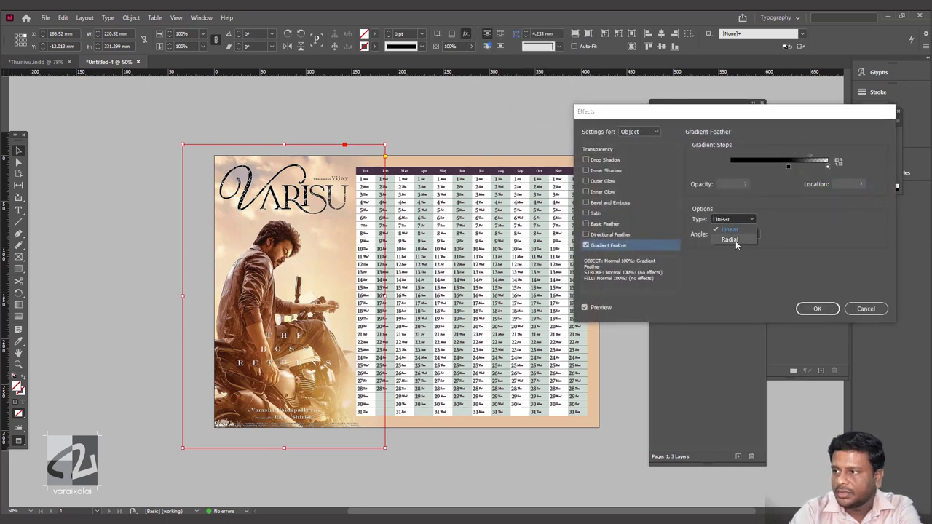
pyautogui.click(728, 235)
pyautogui.moveTo(787, 166)
pyautogui.mouseDown()
pyautogui.moveTo(756, 167)
pyautogui.moveTo(786, 158)
pyautogui.mouseUp()
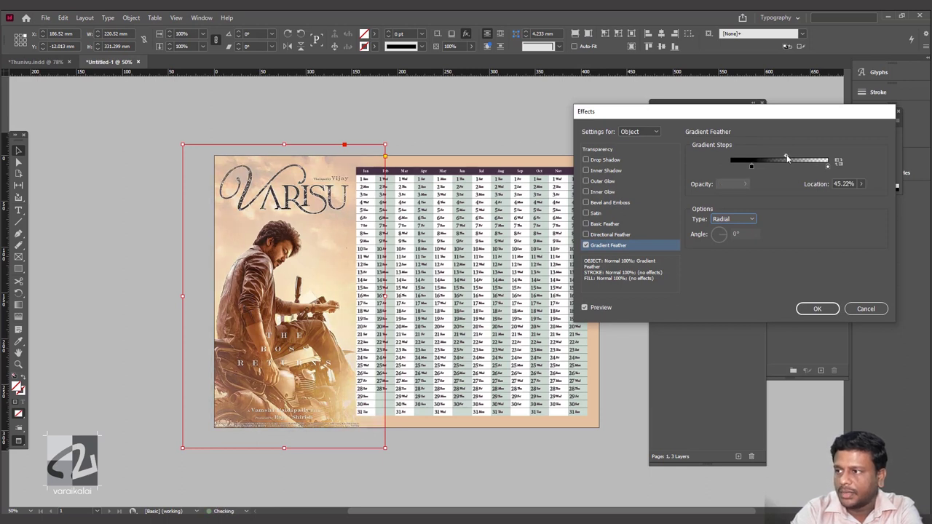
pyautogui.moveTo(827, 167); pyautogui.dragTo(793, 166)
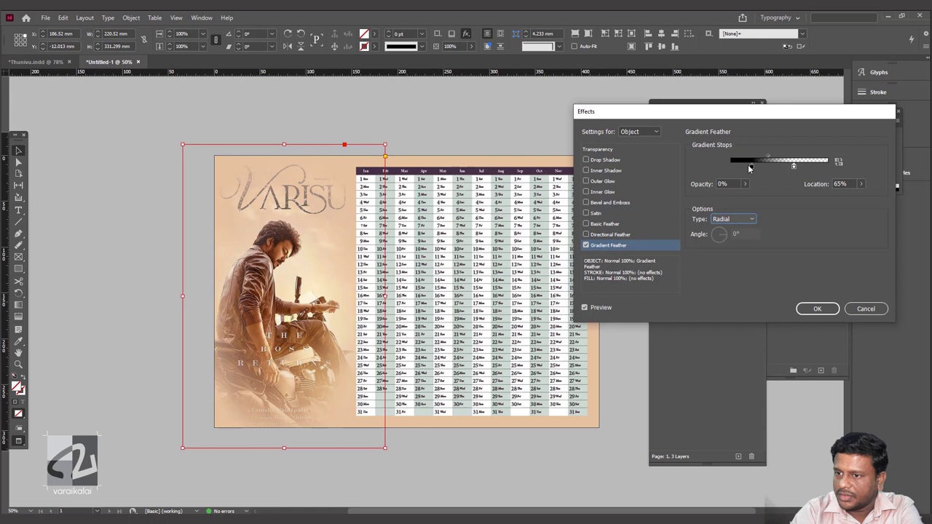
pyautogui.moveTo(758, 166); pyautogui.dragTo(765, 167)
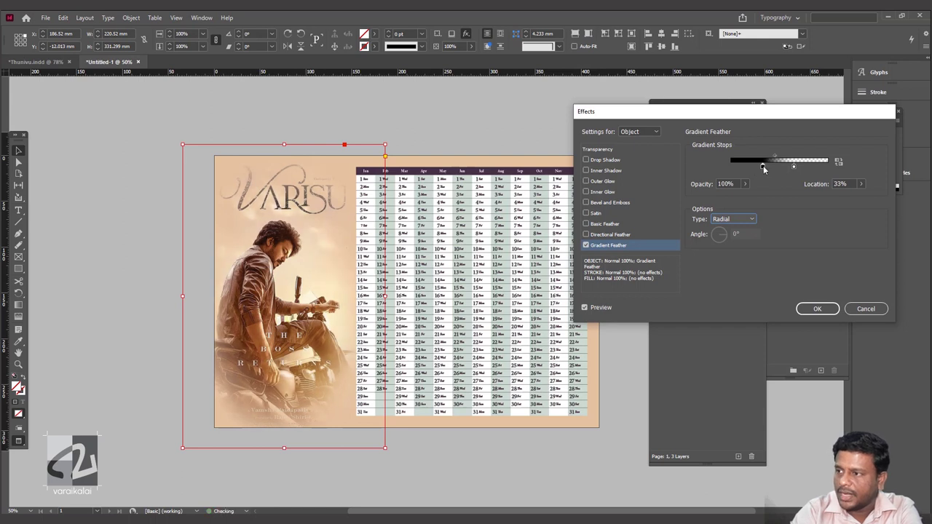
pyautogui.moveTo(766, 168); pyautogui.dragTo(770, 166)
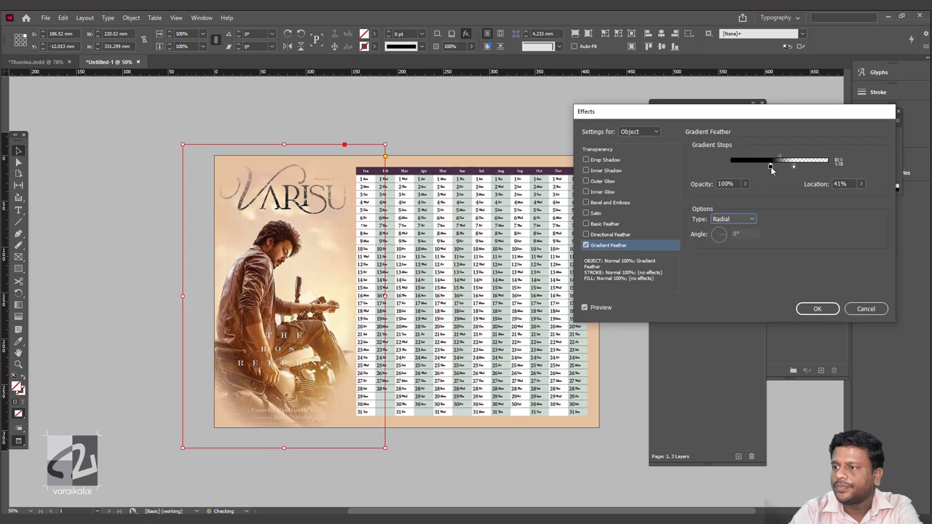
pyautogui.click(833, 311)
pyautogui.click(589, 96)
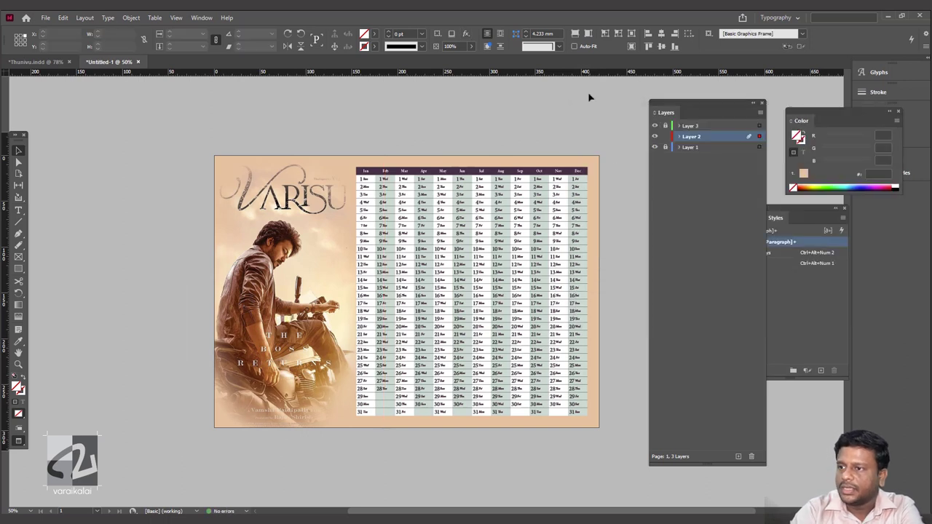
# Step: Lock the background and poster layers and make the table's layer active
pyautogui.hotkey('ctrl', '=')
pyautogui.moveTo(499, 109); pyautogui.dragTo(418, 121)
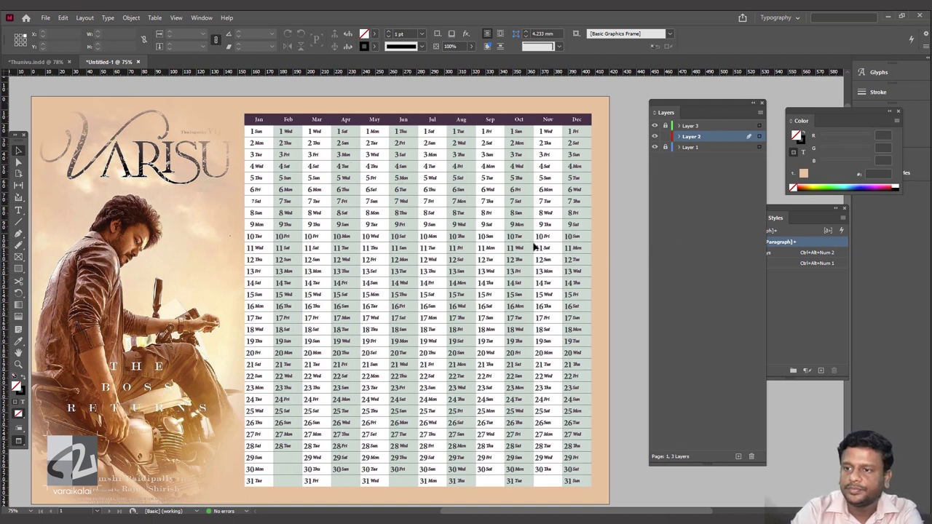
pyautogui.click(251, 202)
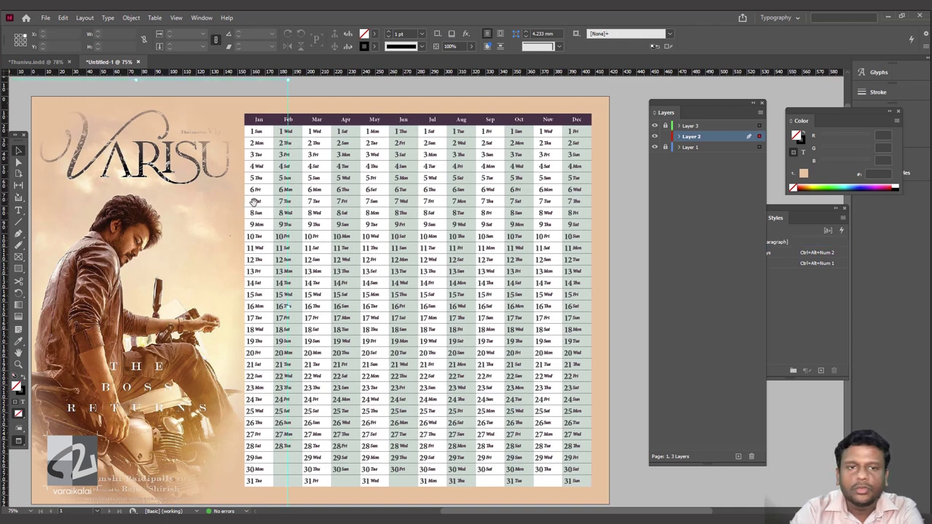
pyautogui.moveTo(663, 146); pyautogui.dragTo(664, 136)
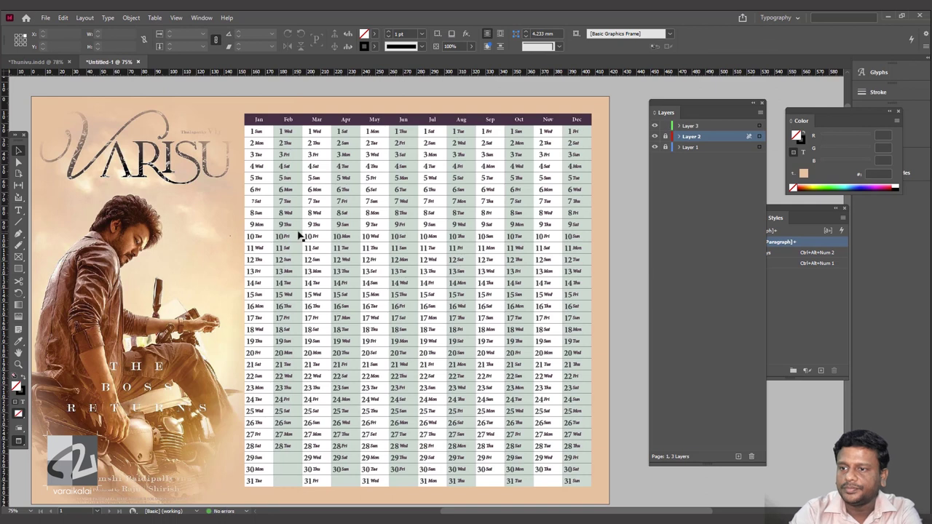
pyautogui.click(690, 125)
pyautogui.press('t')
pyautogui.click(19, 151)
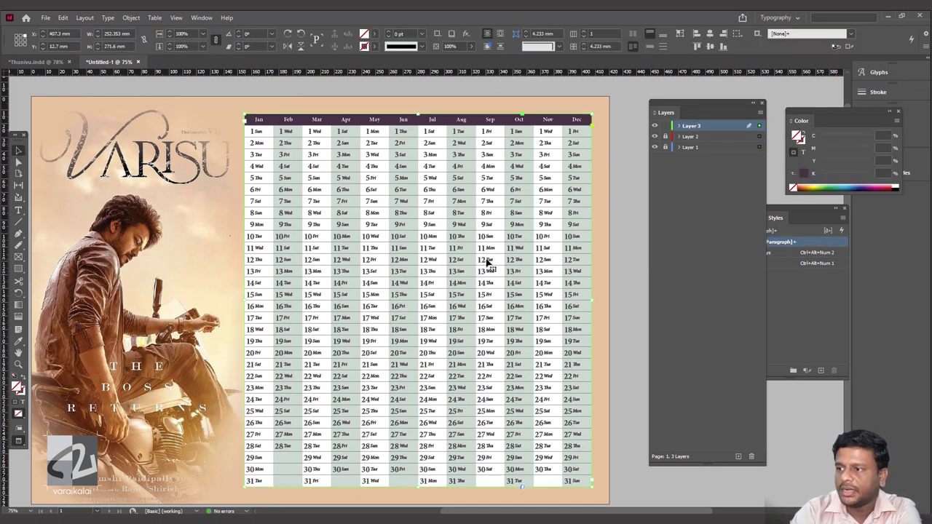
# Step: Mix C=0 M=32 Y=50 K=0 in the Color panel and save it as a new swatch
pyautogui.press('F5')
pyautogui.moveTo(719, 106); pyautogui.dragTo(668, 135)
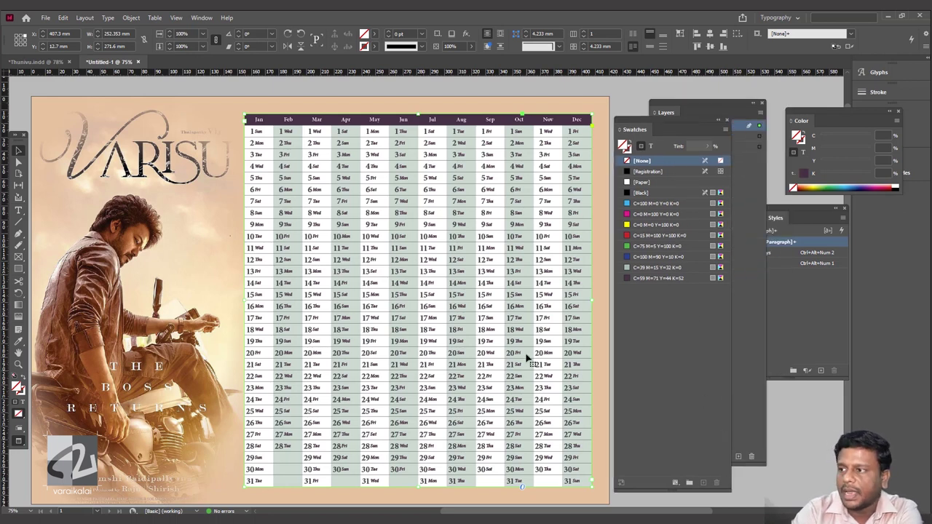
pyautogui.click(809, 187)
pyautogui.click(836, 151)
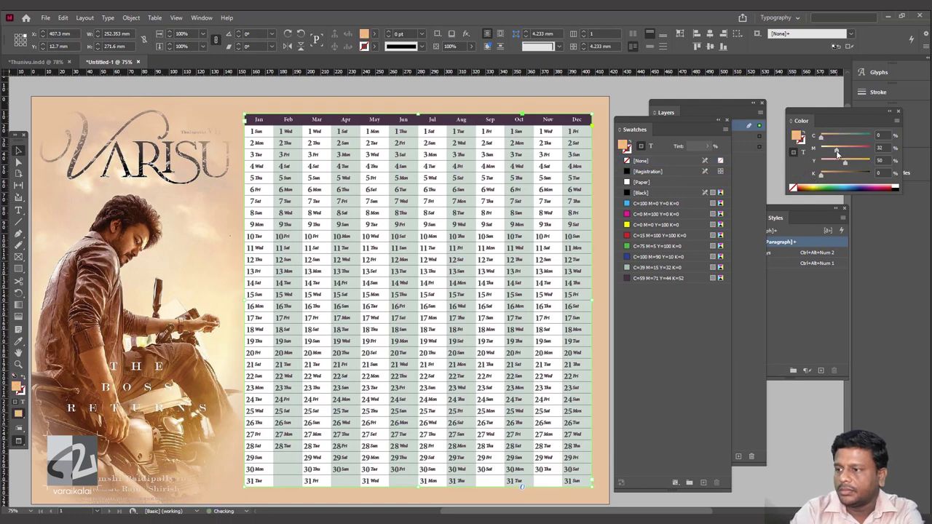
pyautogui.click(702, 482)
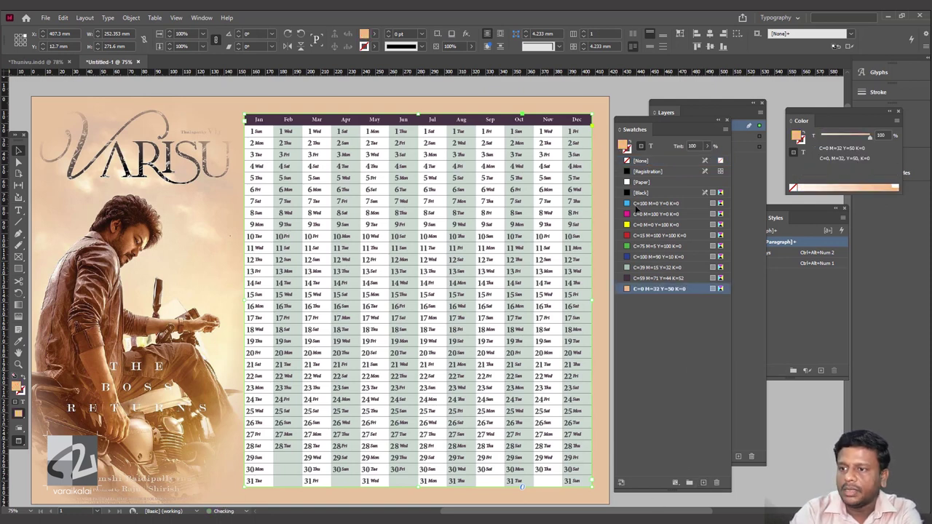
pyautogui.doubleClick(359, 233)
pyautogui.click(155, 17)
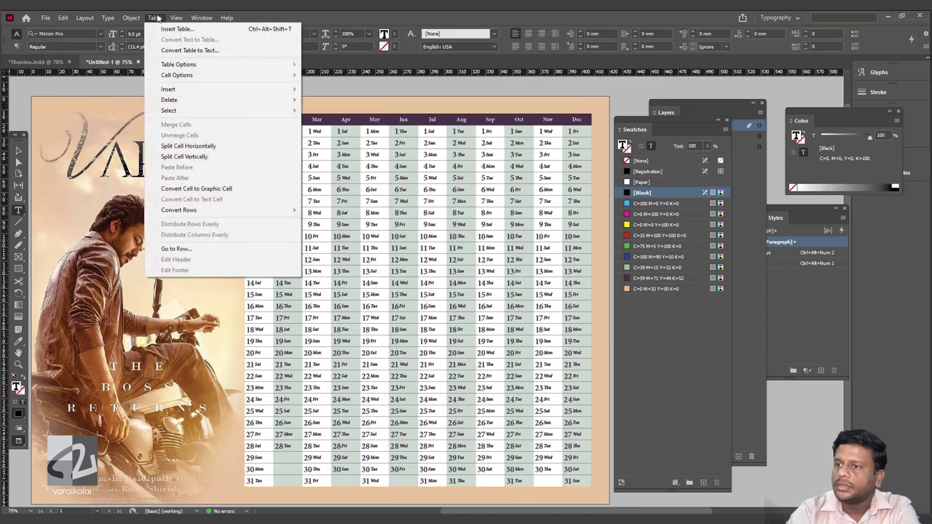
pyautogui.moveTo(178, 64)
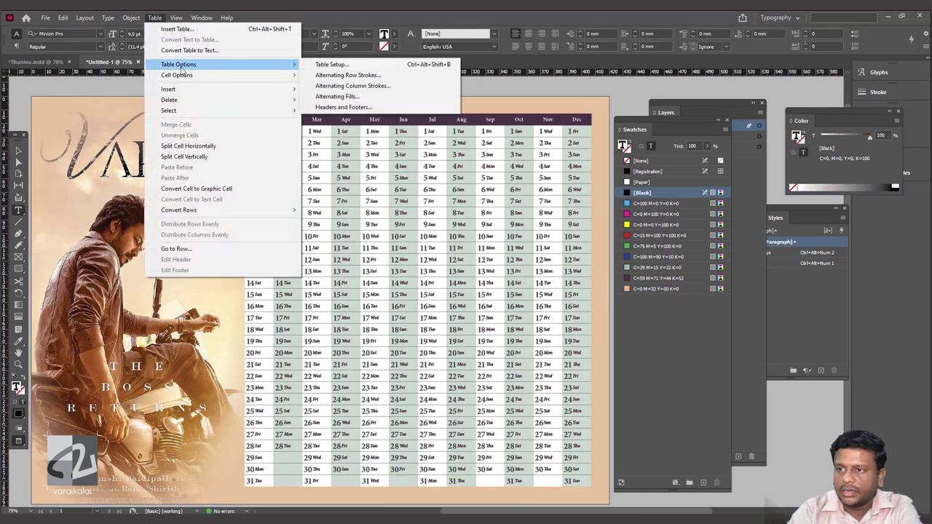
# Step: Set the table's alternating column fills to [Paper] and the peach swatch
pyautogui.click(337, 96)
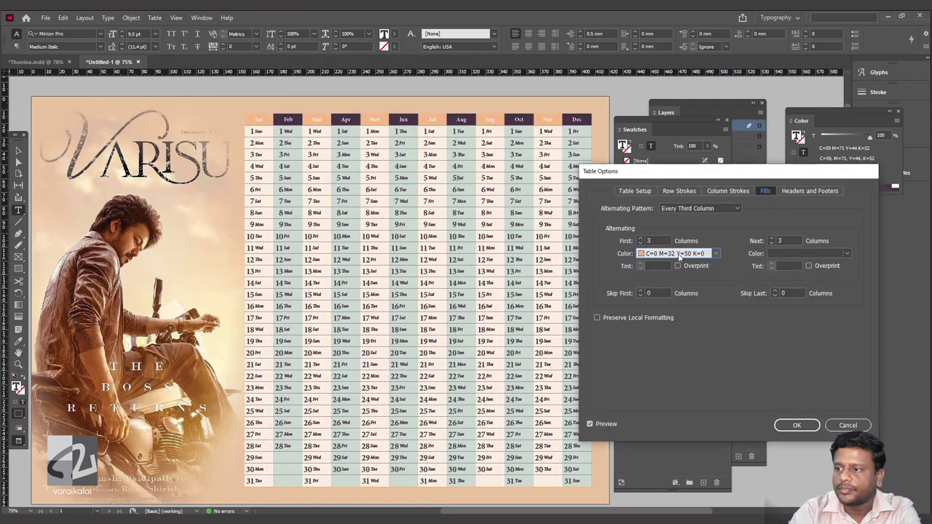
pyautogui.click(715, 253)
pyautogui.click(657, 284)
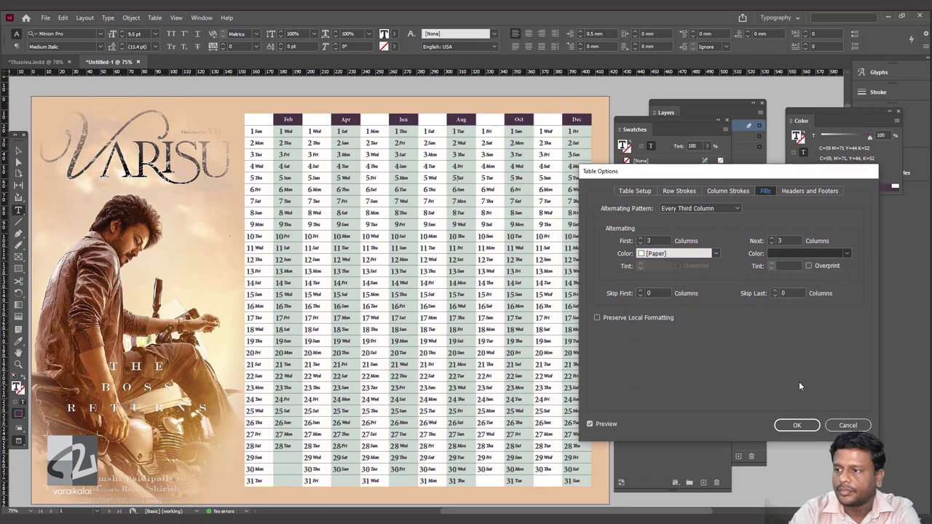
pyautogui.click(796, 425)
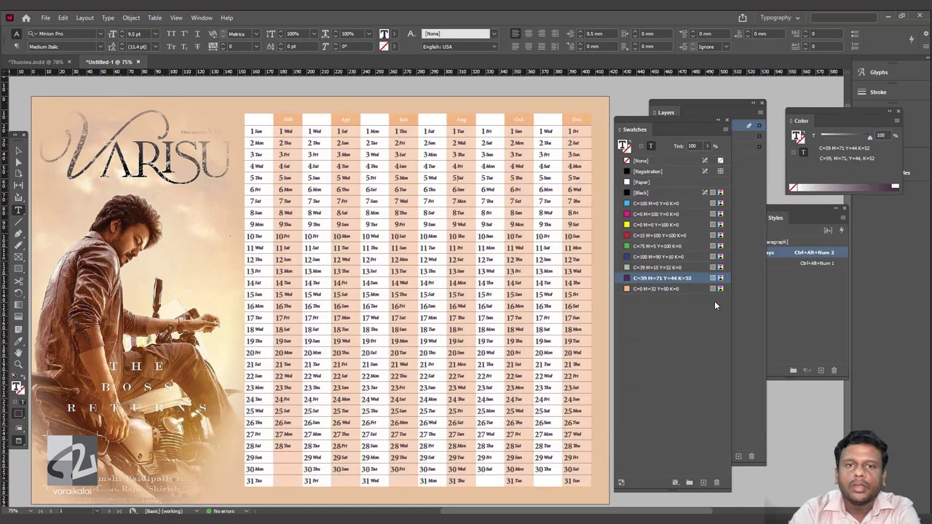
# Step: Fill the month header row dark brown and duplicate that dark swatch
pyautogui.click(447, 287)
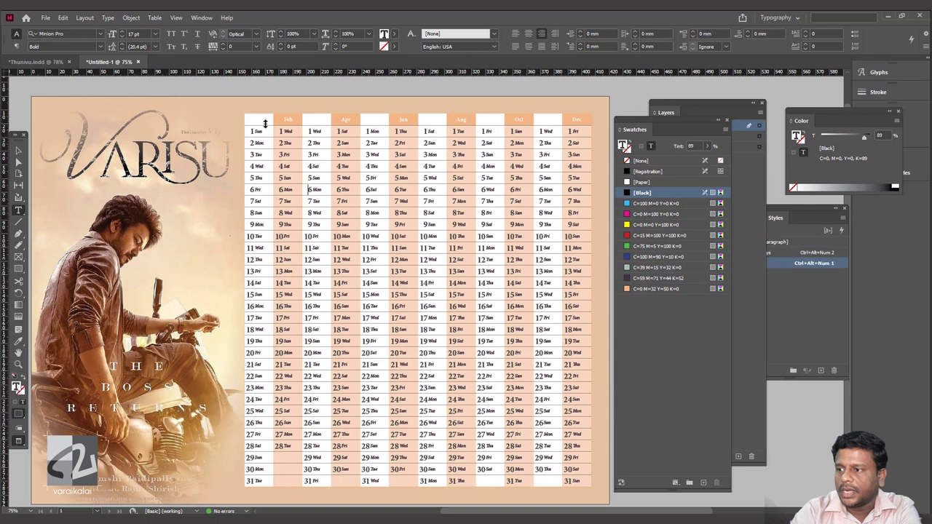
pyautogui.moveTo(261, 121); pyautogui.dragTo(592, 120)
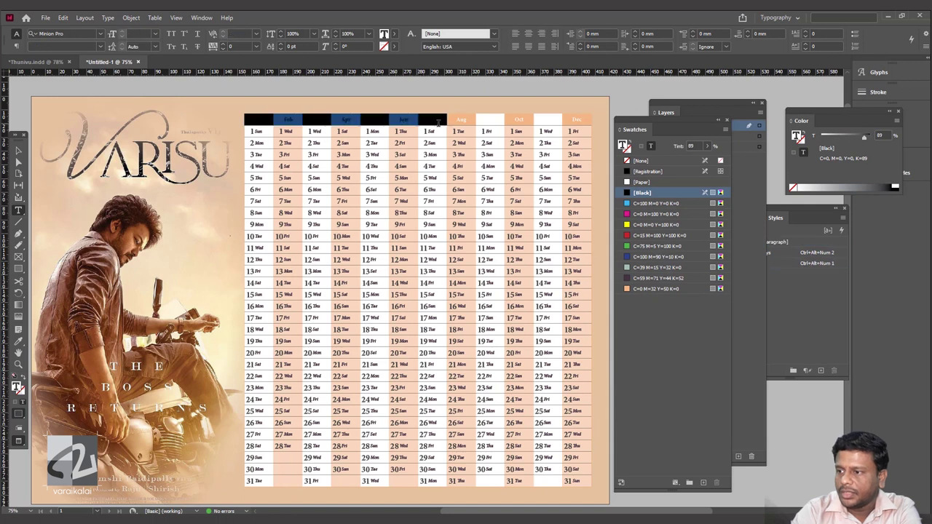
pyautogui.click(651, 279)
pyautogui.press('Escape')
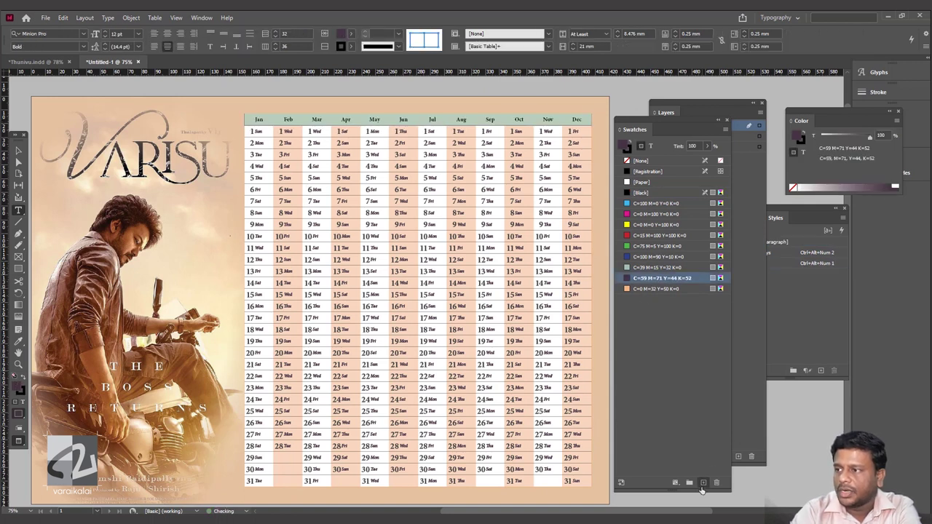
pyautogui.click(660, 302)
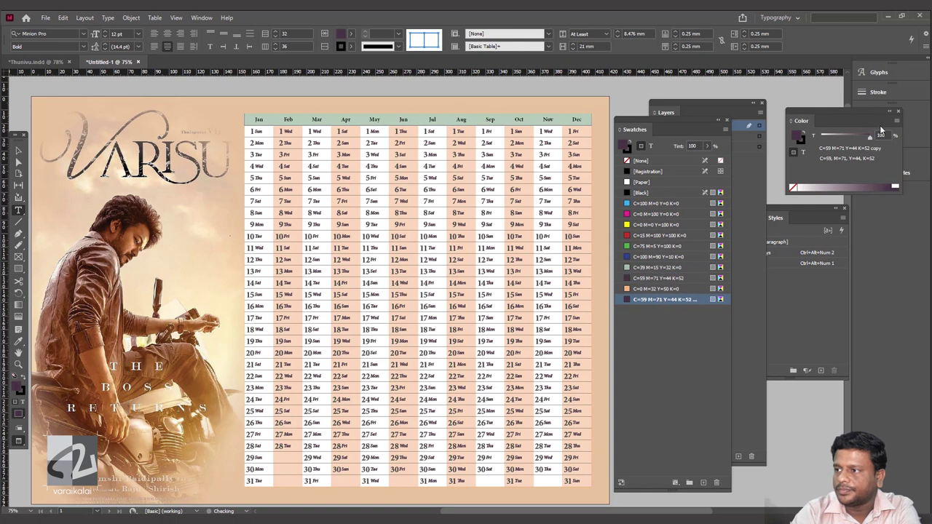
pyautogui.click(468, 120)
pyautogui.hotkey('ctrl', '=')
pyautogui.hotkey('ctrl', '=')
pyautogui.moveTo(466, 510)
pyautogui.mouseDown()
pyautogui.moveTo(531, 508)
pyautogui.moveTo(506, 508)
pyautogui.mouseUp()
pyautogui.scroll(-3, 420, 386)
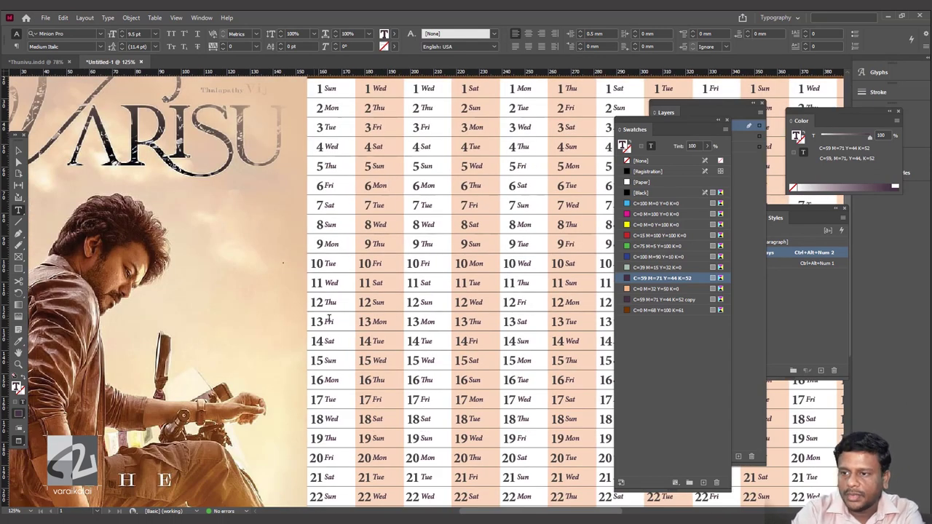
# Step: Colour date 10 with the C=0 M=68 Y=100 K=61 swatch and redefine the Dates style from it
pyautogui.moveTo(311, 264); pyautogui.dragTo(324, 263)
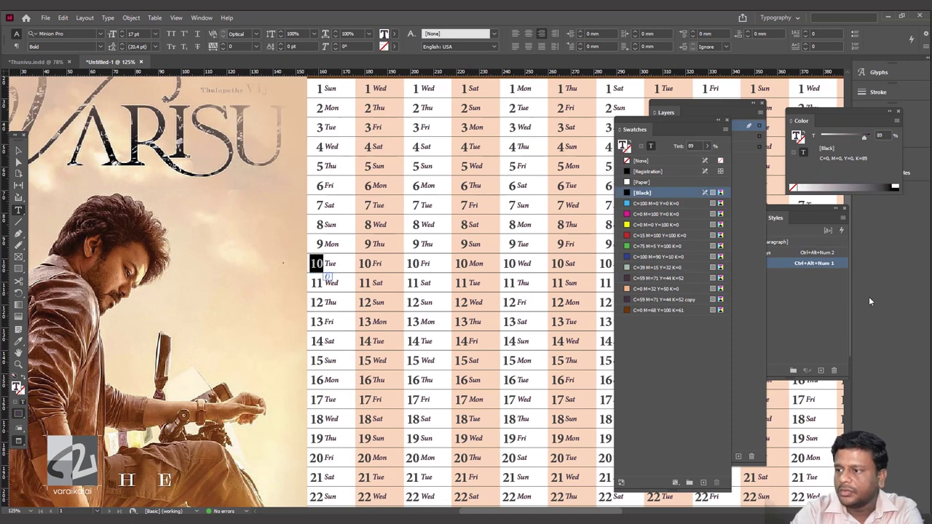
pyautogui.moveTo(800, 217); pyautogui.dragTo(852, 297)
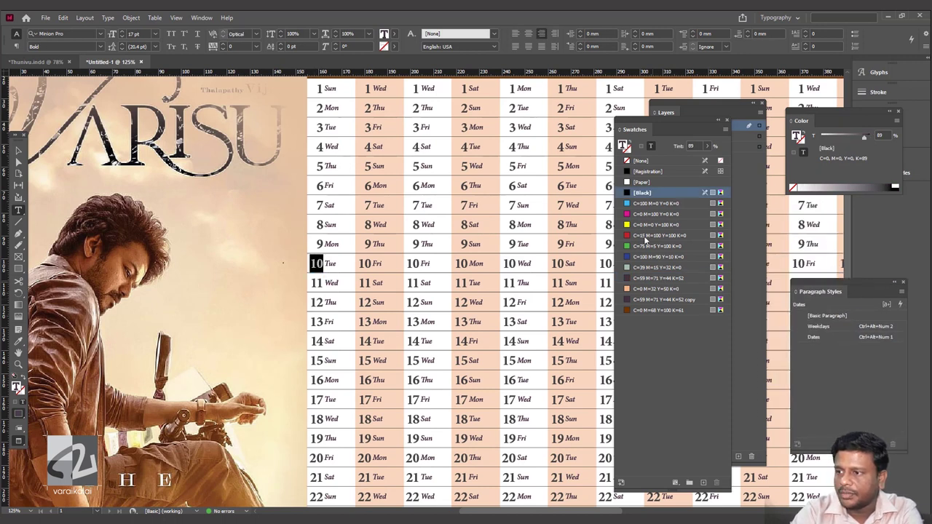
pyautogui.click(666, 310)
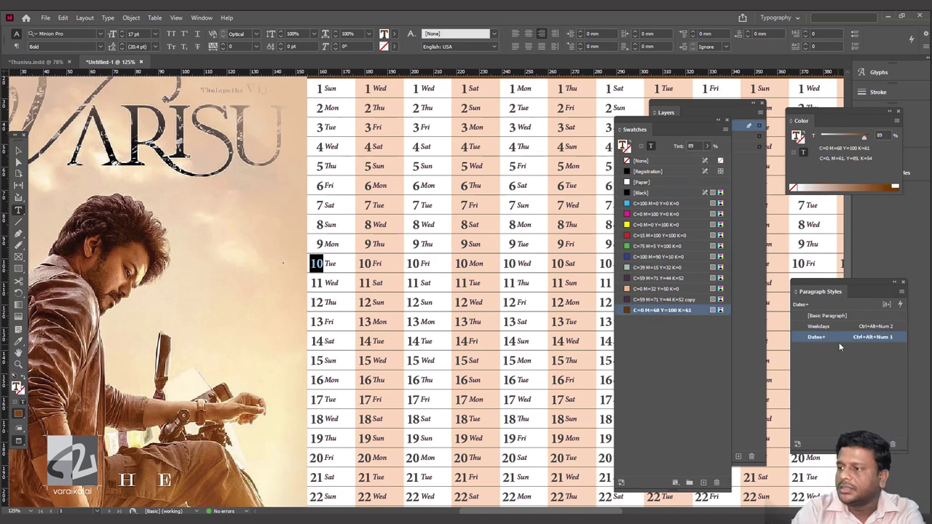
pyautogui.moveTo(837, 337)
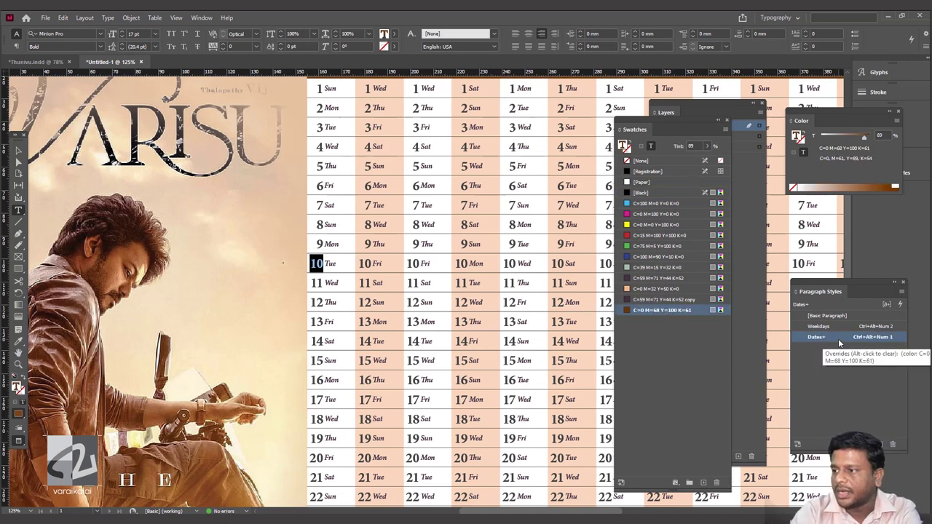
pyautogui.rightClick(839, 340)
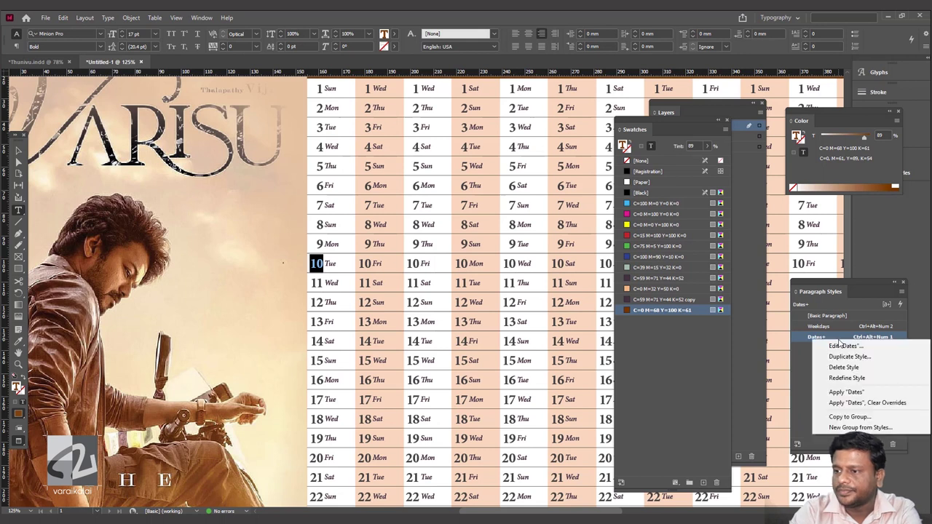
pyautogui.click(845, 378)
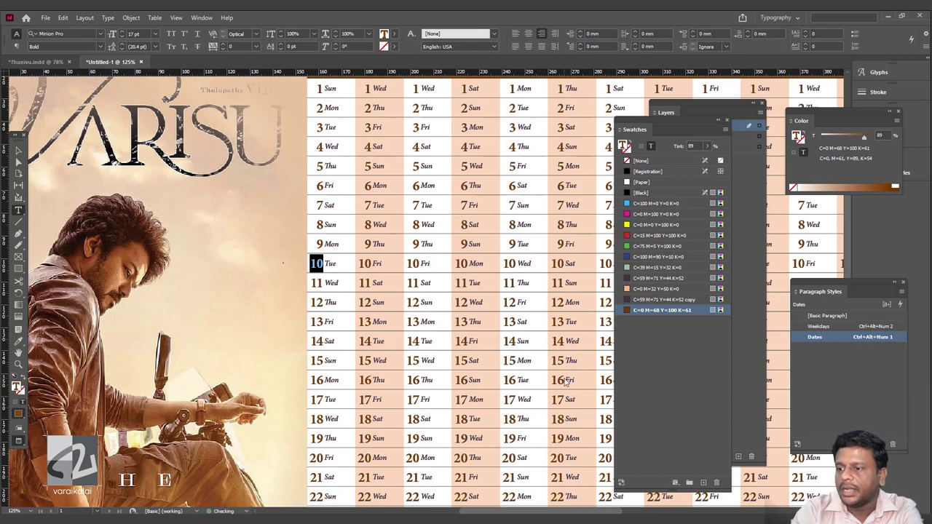
pyautogui.hotkey('ctrl', '-')
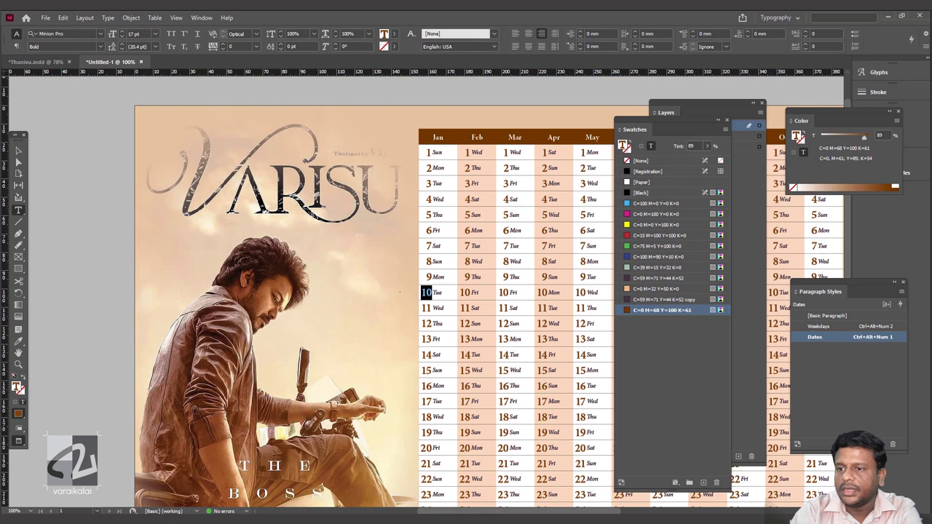
# Step: Select the weekday text in the Feb 10 cell and zoom in on it
pyautogui.hscroll(2, 429, 292)
pyautogui.hscroll(5, 429, 291)
pyautogui.hscroll(-6, 429, 291)
pyautogui.hscroll(2, 429, 291)
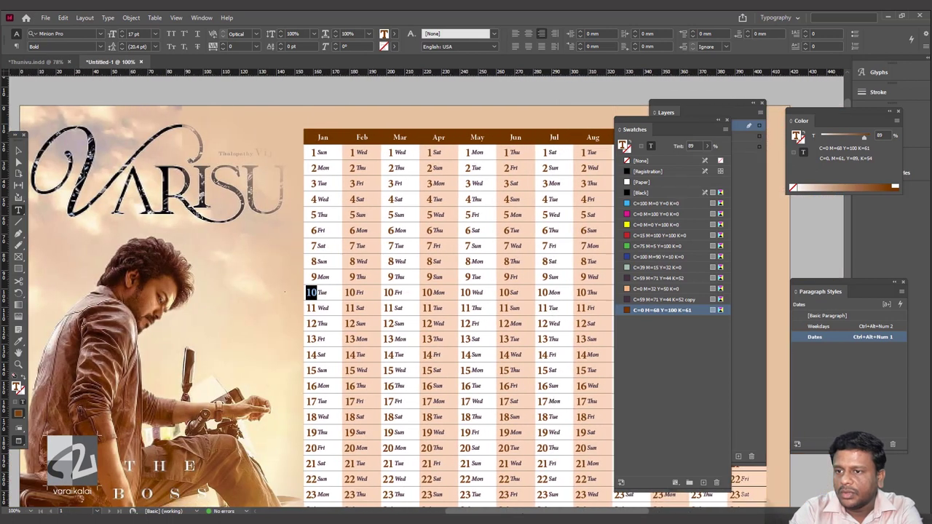
pyautogui.click(370, 291)
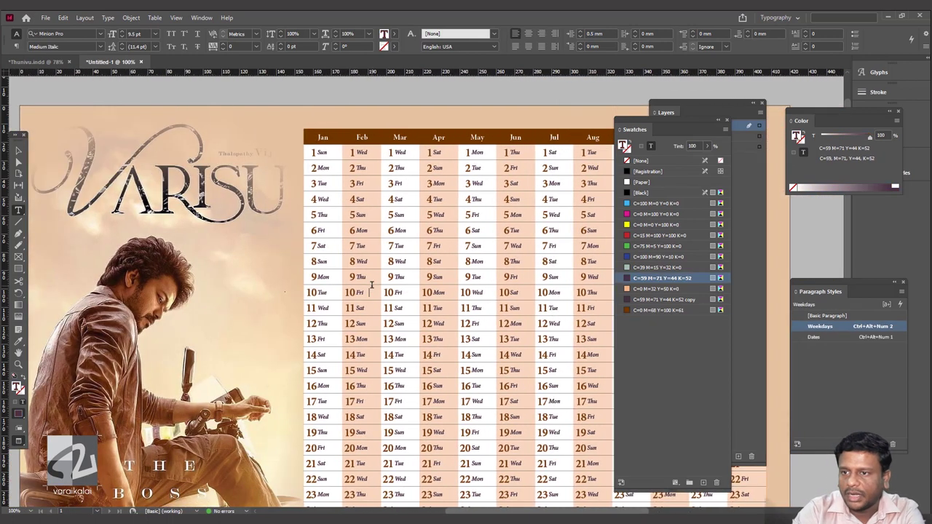
pyautogui.hotkey('ctrl', '=')
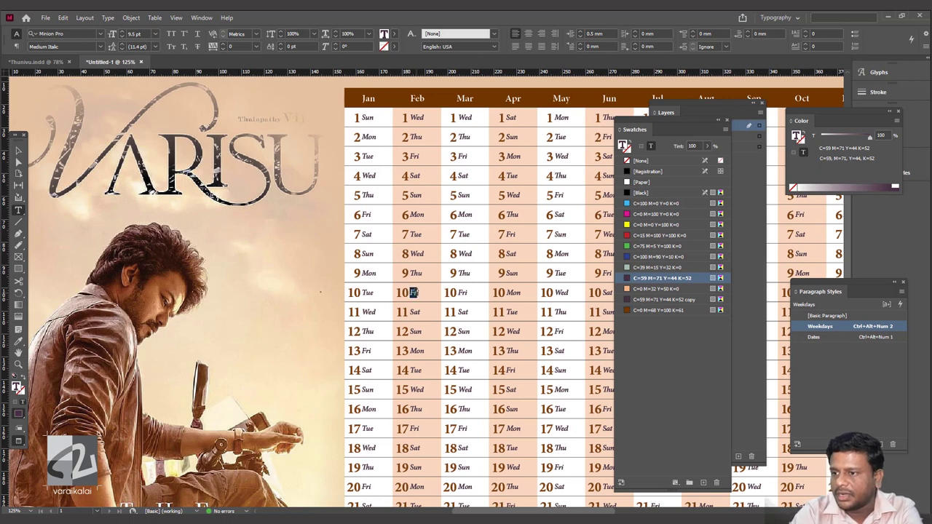
pyautogui.hotkey('ctrl', '=')
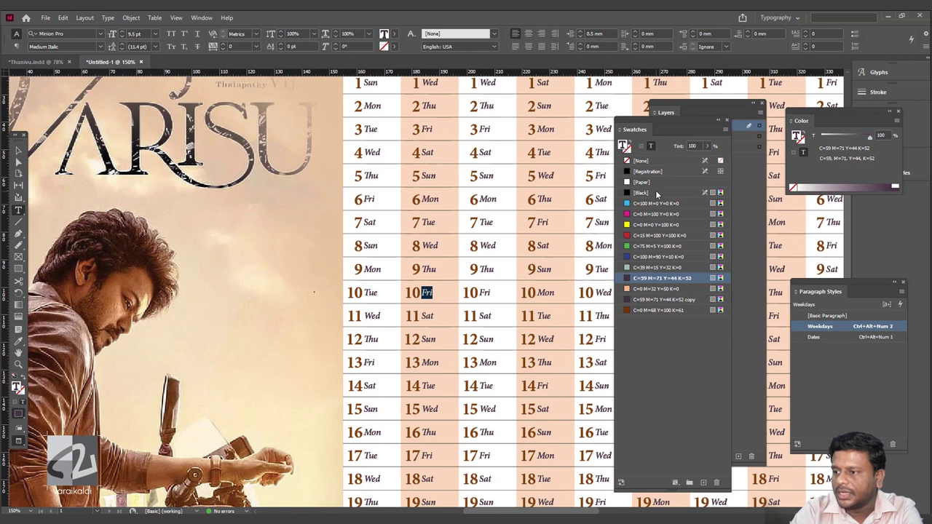
# Step: Create a dark grey swatch C=0 M=0 Y=0 K=86 and redefine the Weekdays style with it
pyautogui.click(703, 483)
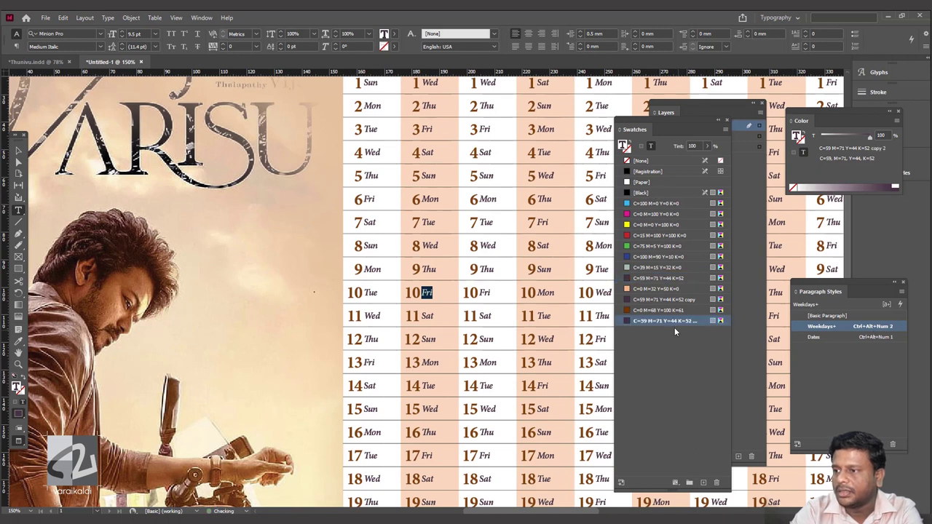
pyautogui.doubleClick(674, 321)
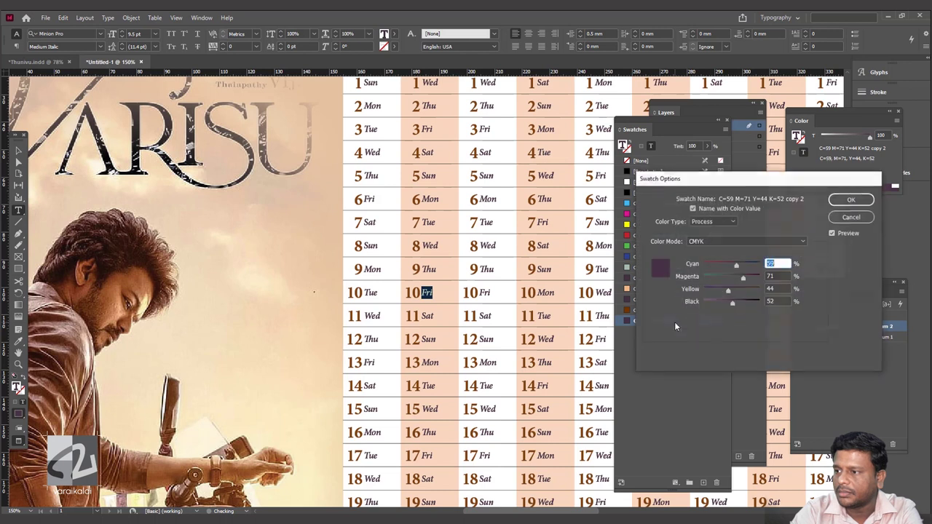
pyautogui.moveTo(727, 290)
pyautogui.mouseDown()
pyautogui.moveTo(700, 289)
pyautogui.moveTo(686, 264)
pyautogui.mouseUp()
pyautogui.moveTo(732, 301); pyautogui.dragTo(753, 301)
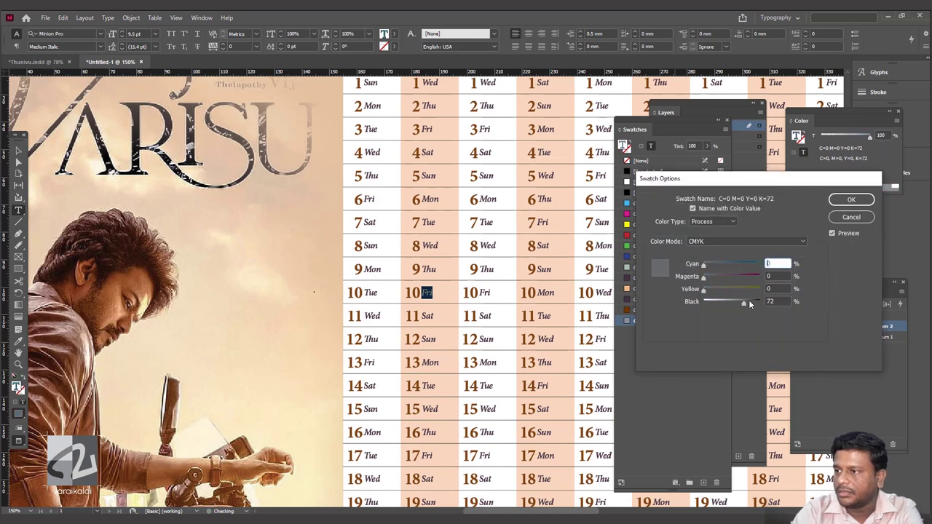
pyautogui.press('Return')
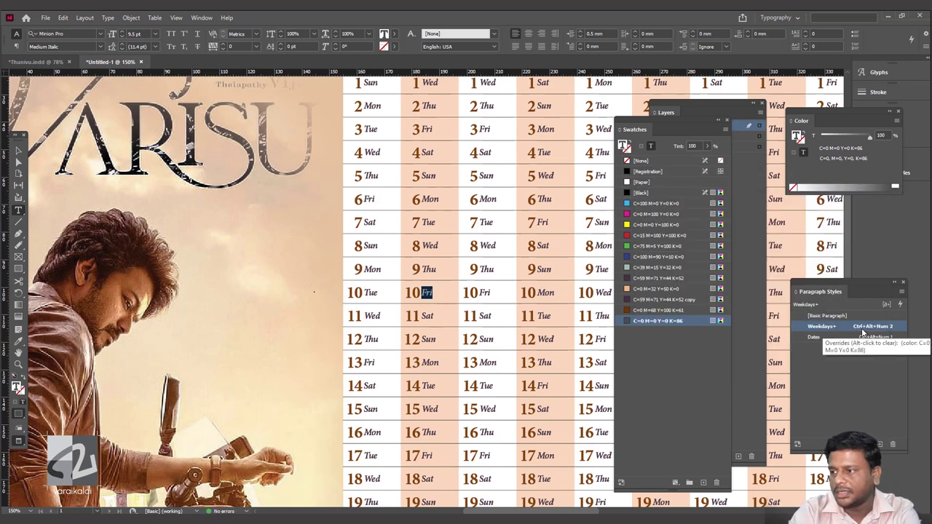
pyautogui.rightClick(863, 332)
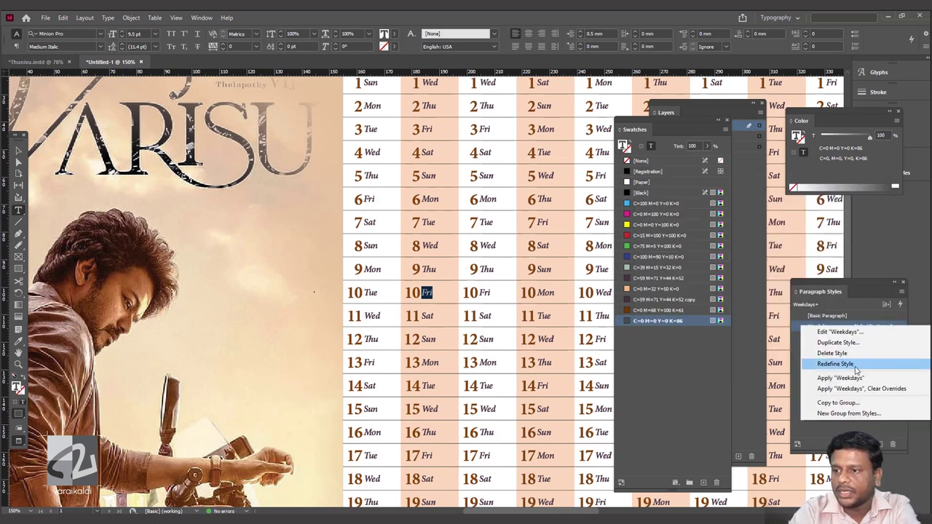
pyautogui.click(855, 370)
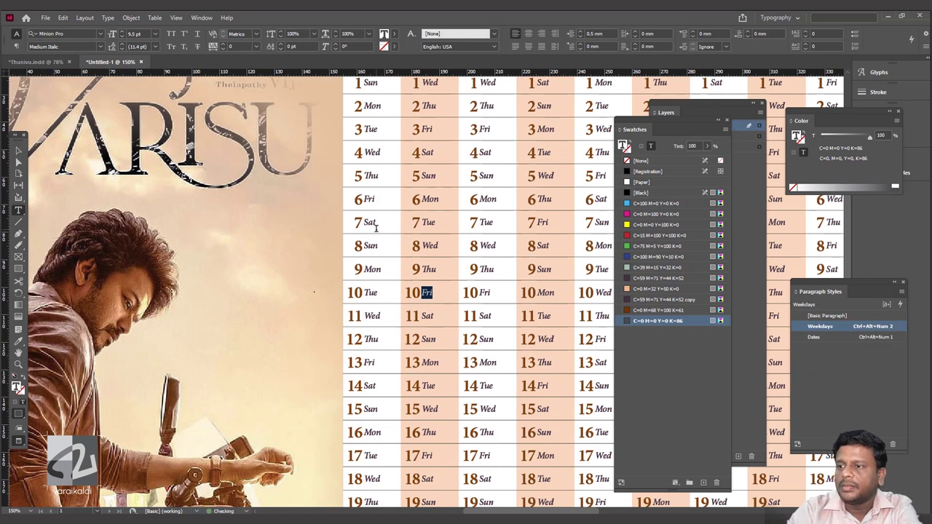